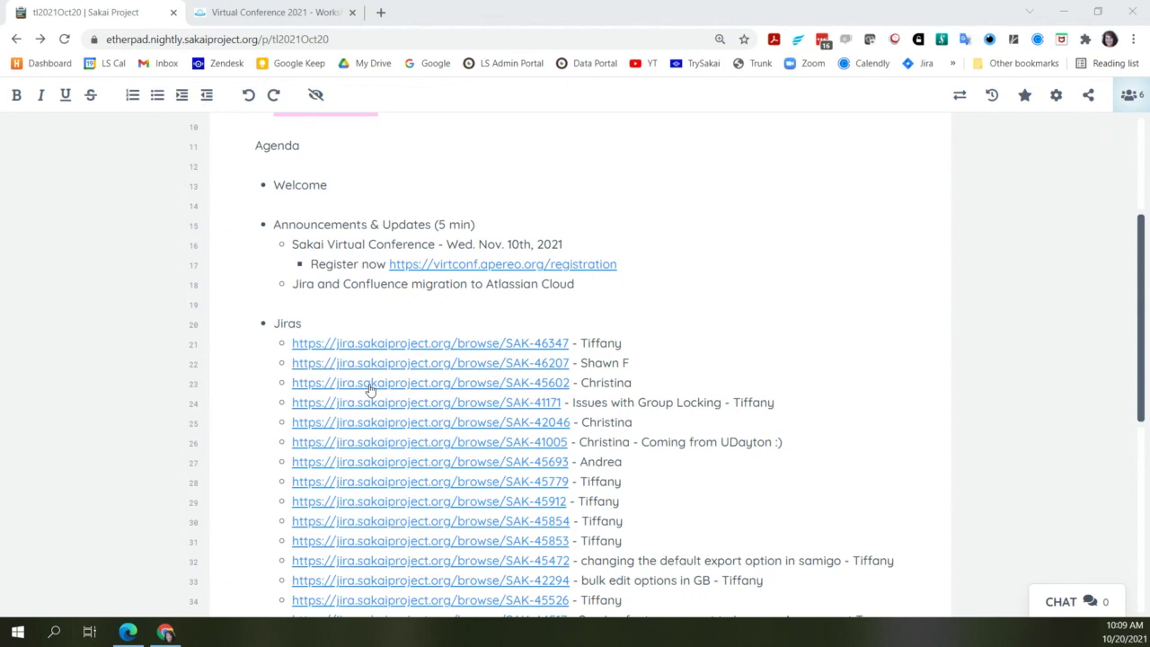
Open issue SAK-45602 from the agenda's Jiras list and view its attached screenshot of the feedback settings at full size.
click(369, 388)
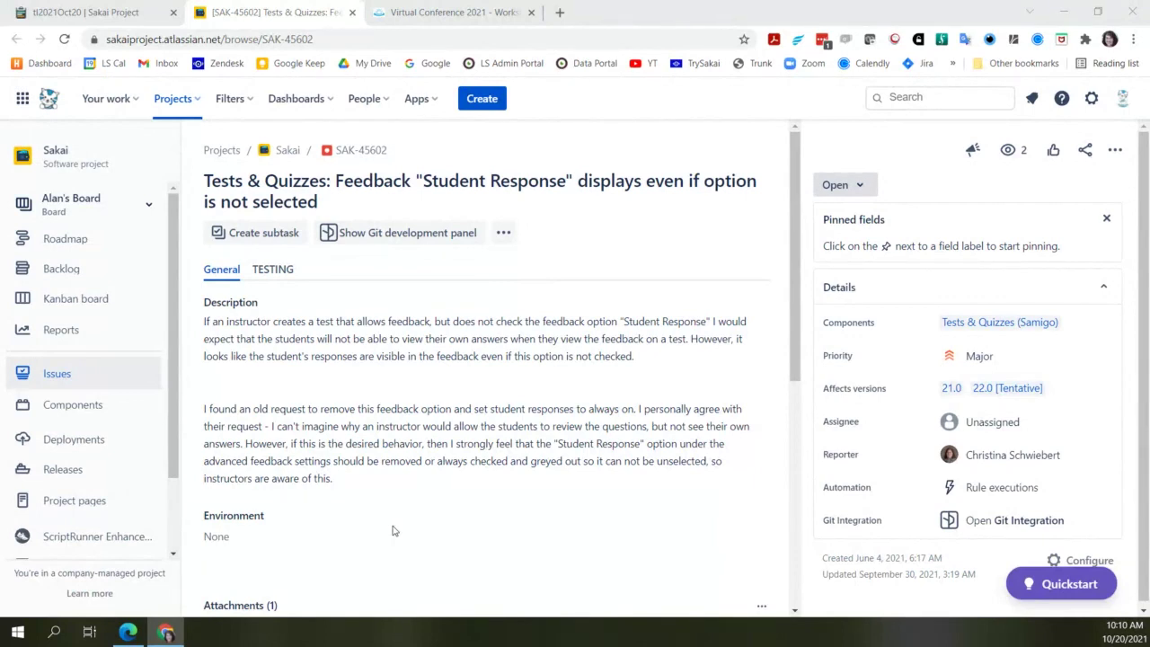
scroll(393, 531, down, 1)
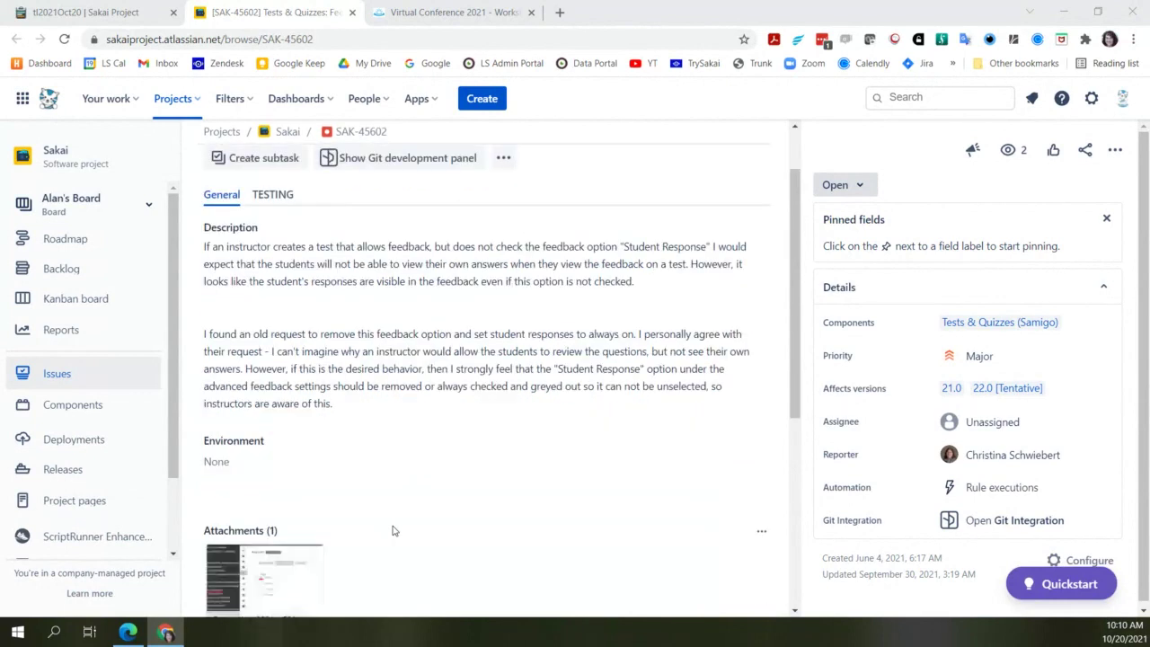
scroll(393, 531, down, 1)
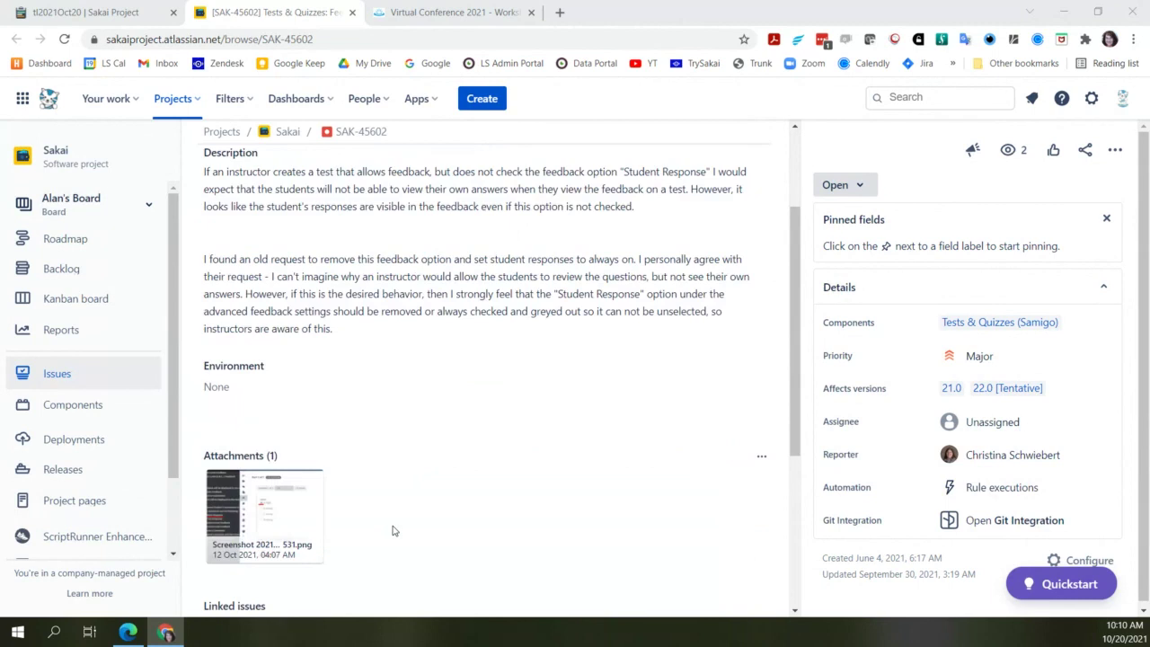
click(302, 531)
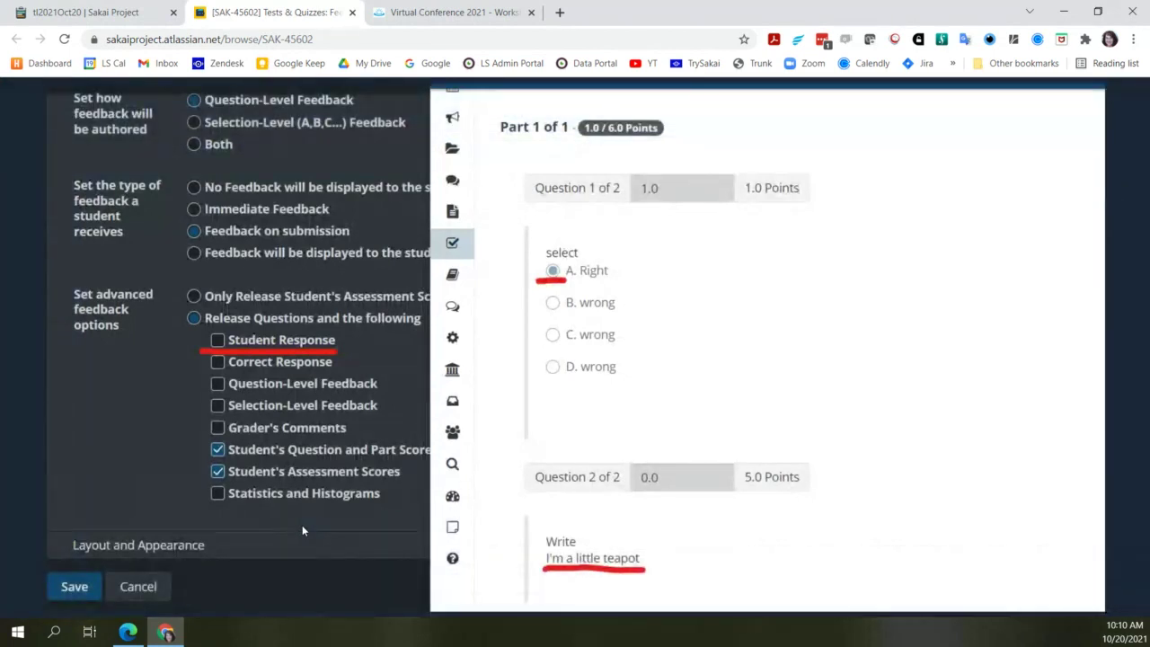
mouse_move(299, 524)
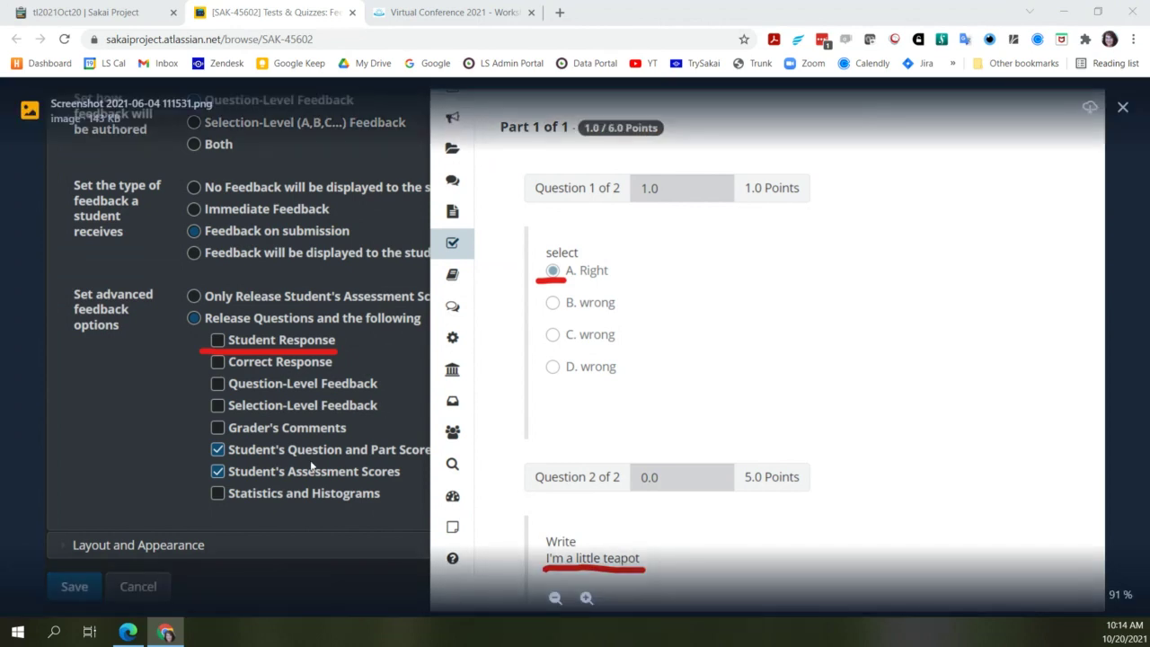
click(1123, 107)
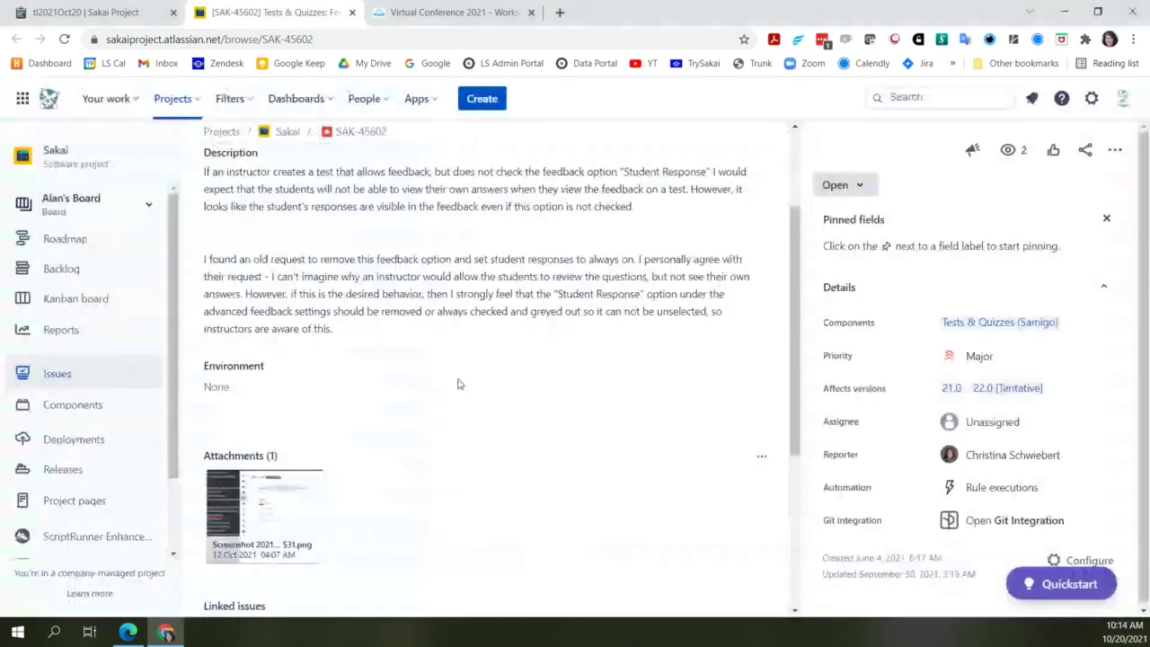
Open the related issue SAK-5478 from the linked issues of SAK-45602.
scroll(342, 435, up, 2)
scroll(341, 431, down, 1)
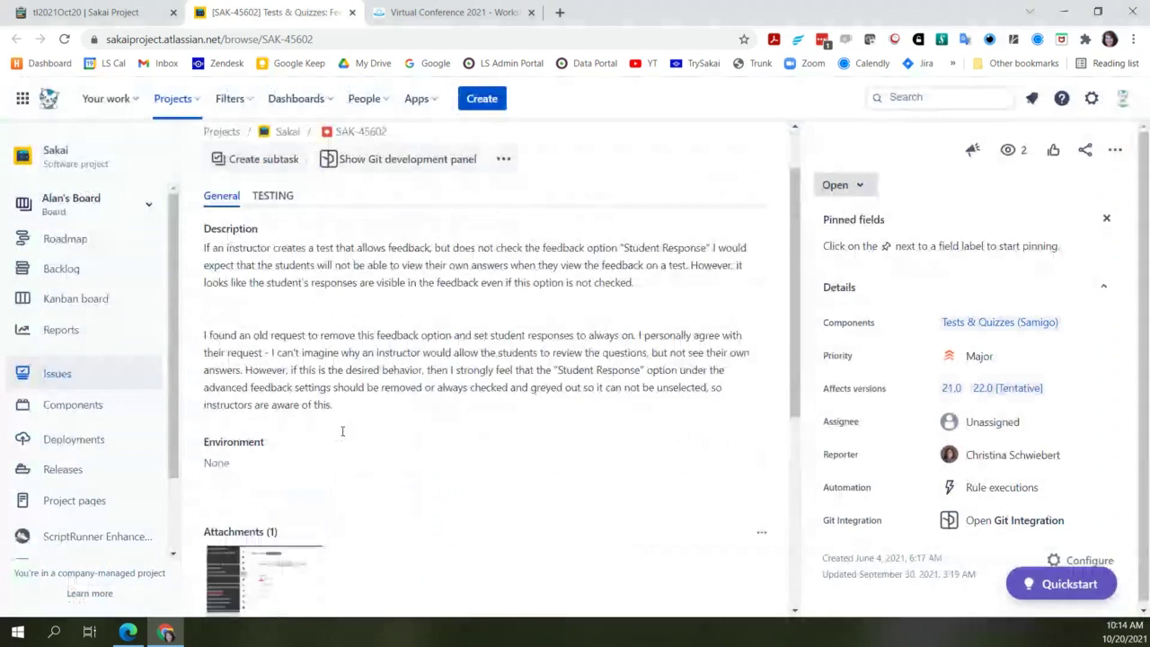
scroll(341, 431, down, 3)
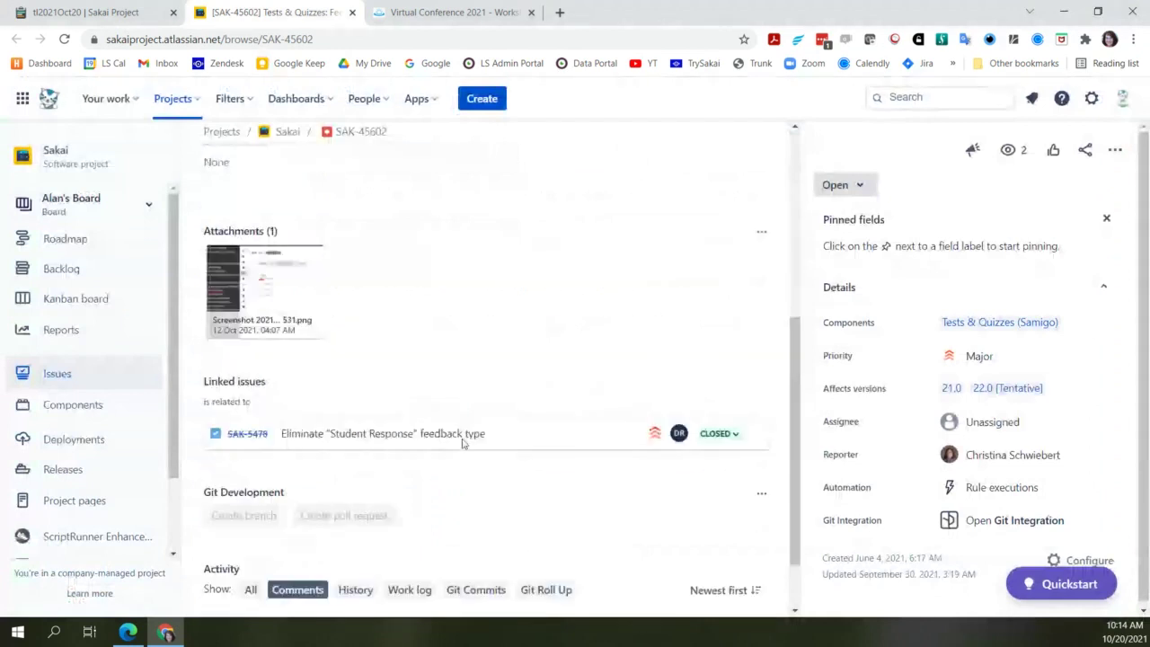
click(248, 435)
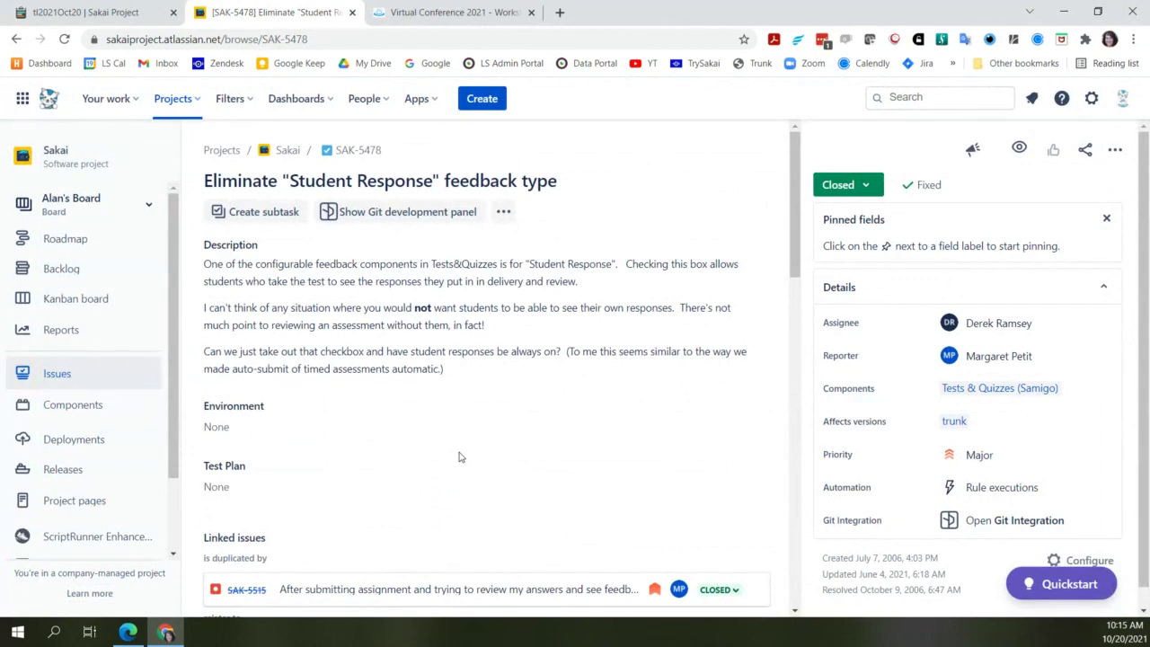
Examine the linked issues and comment history of SAK-5478 on eliminating the "Student Response" feedback type.
scroll(459, 457, down, 3)
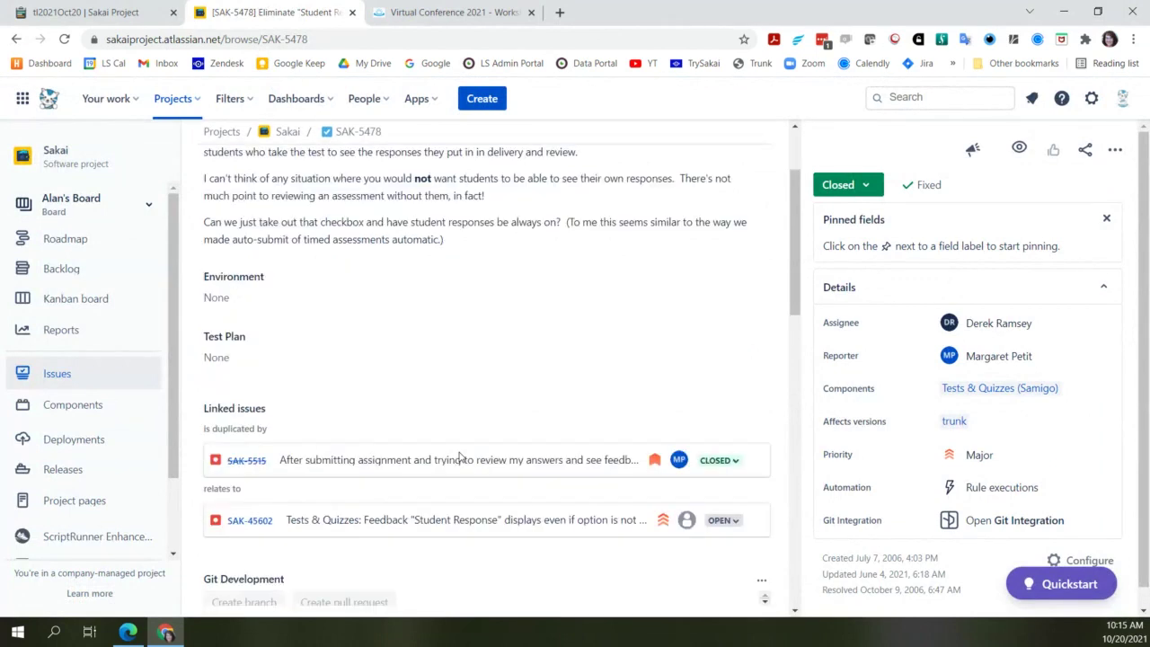
scroll(459, 457, down, 1)
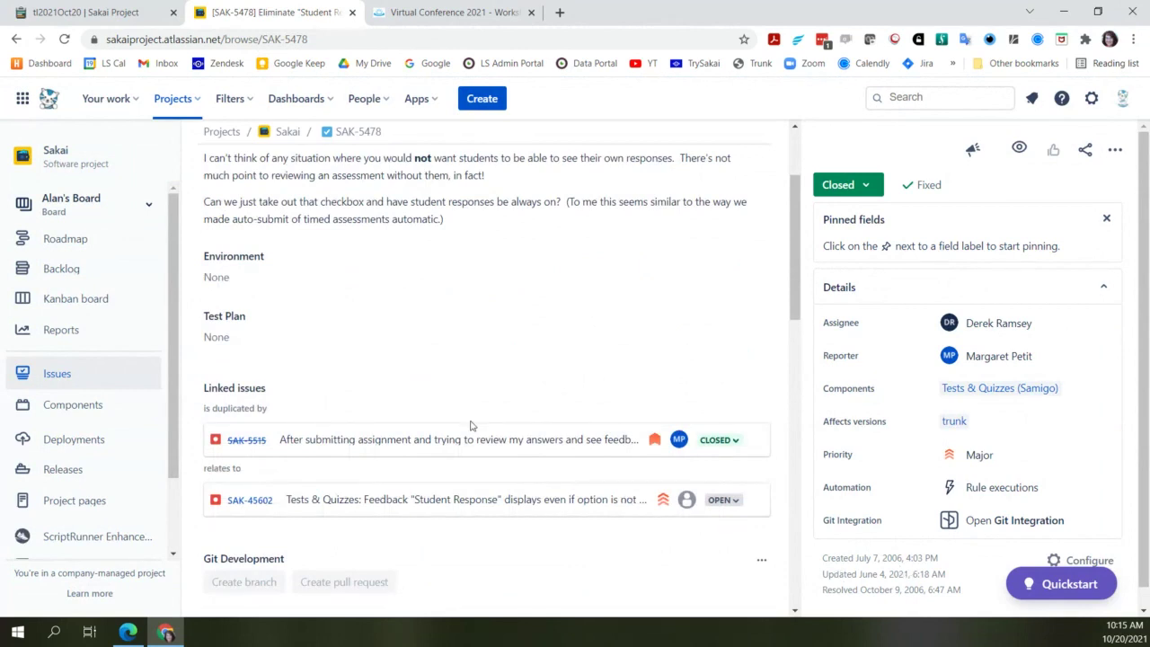
scroll(470, 426, down, 5)
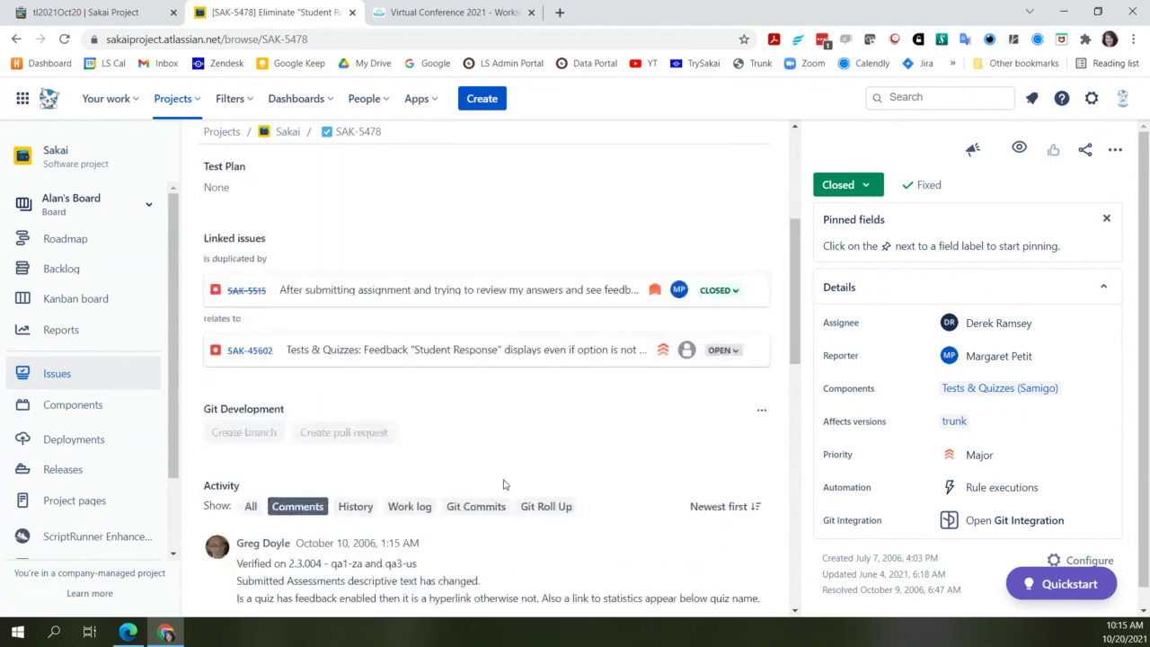
scroll(613, 521, down, 6)
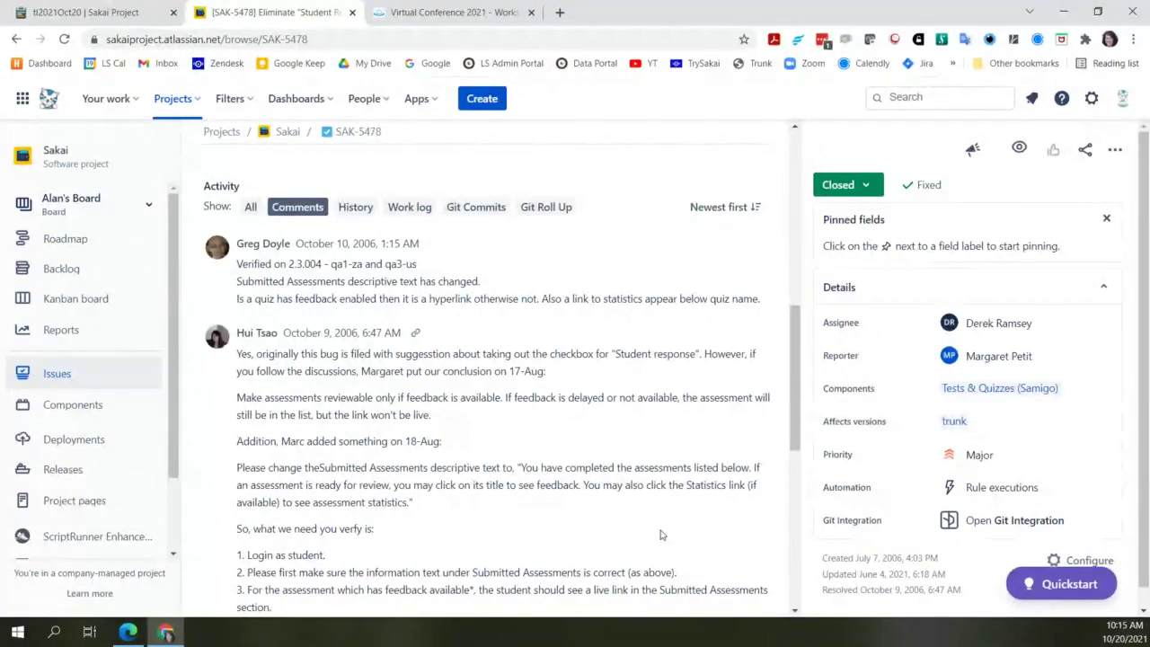
scroll(660, 535, down, 2)
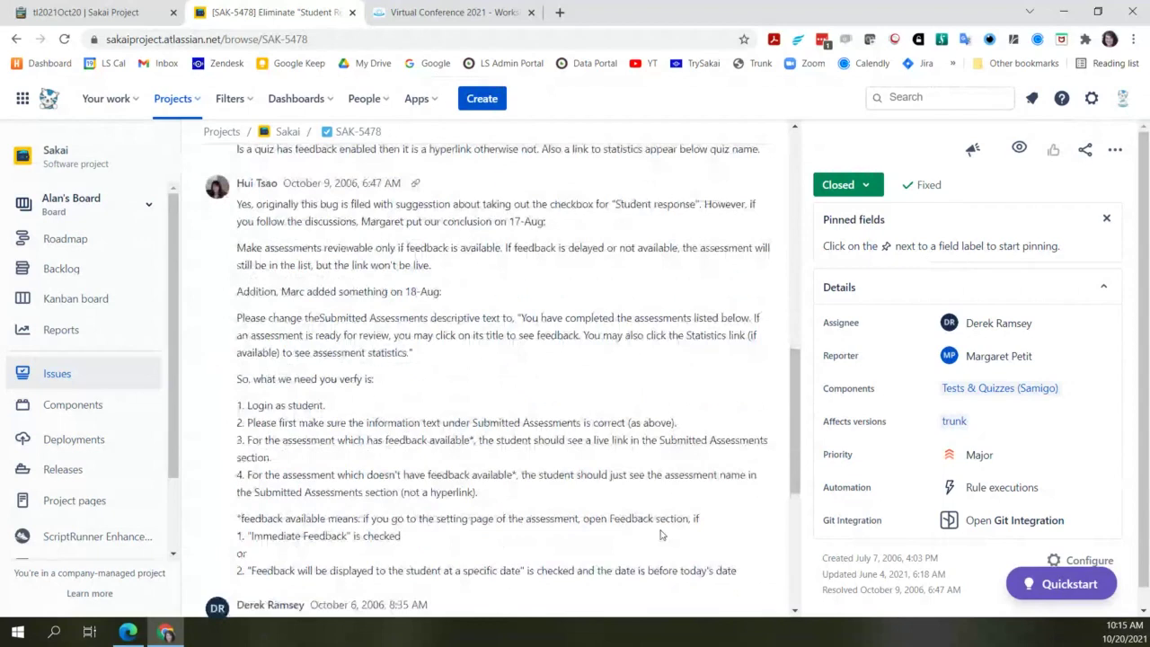
scroll(661, 535, down, 2)
scroll(660, 534, down, 2)
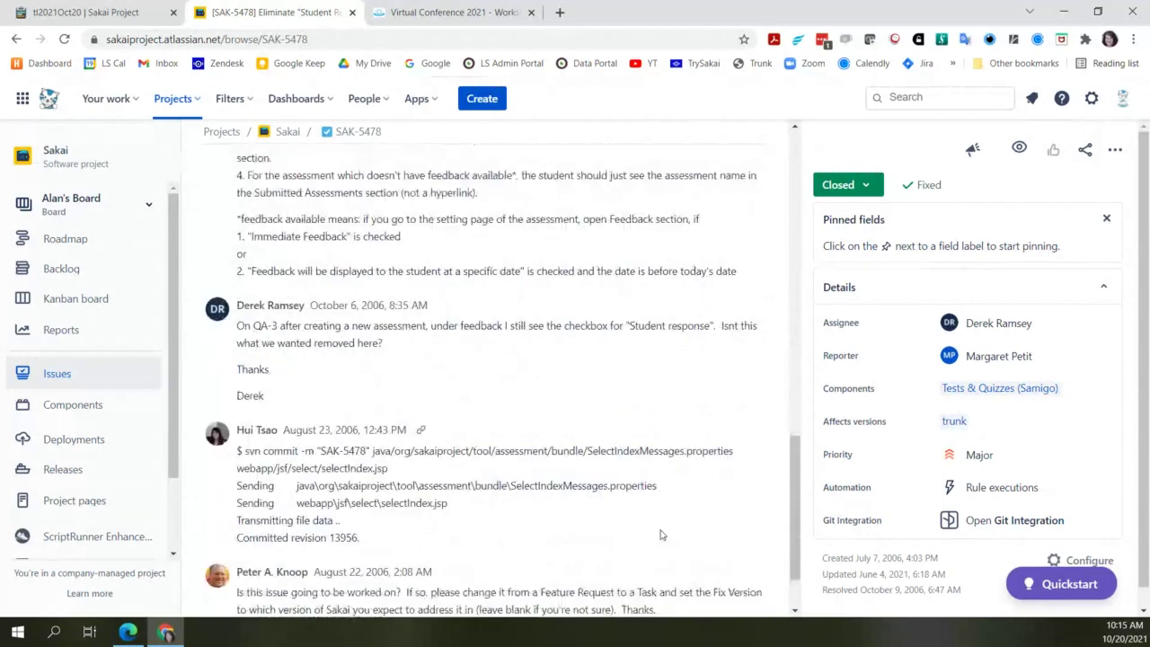
scroll(660, 534, down, 2)
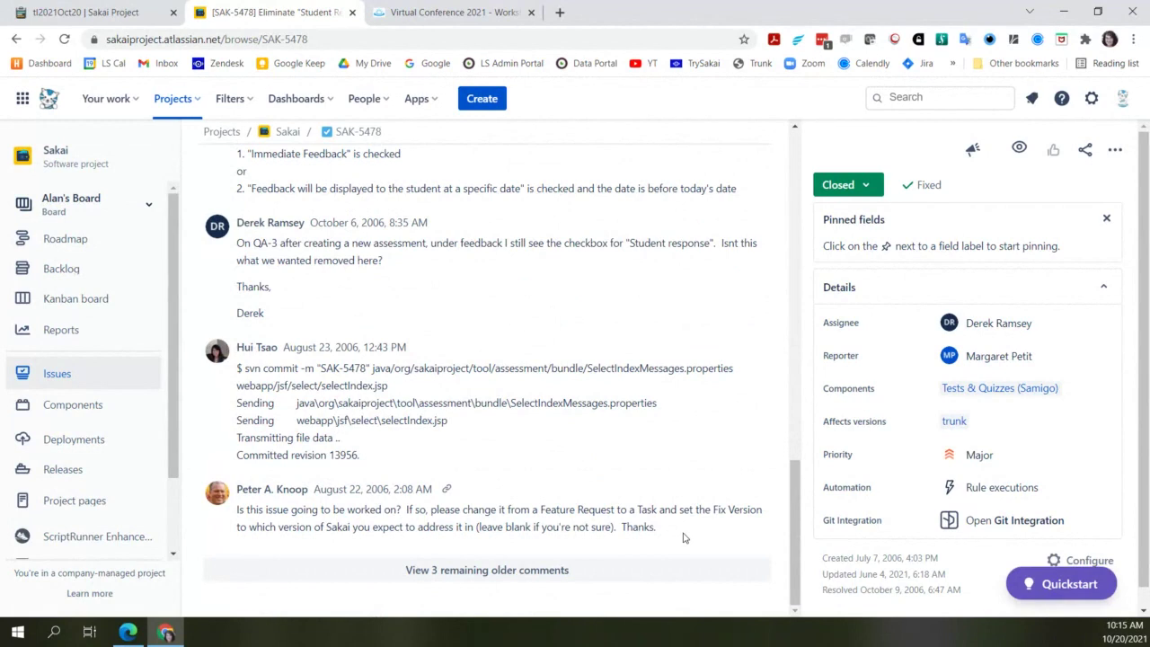
scroll(682, 537, up, 3)
scroll(683, 538, up, 4)
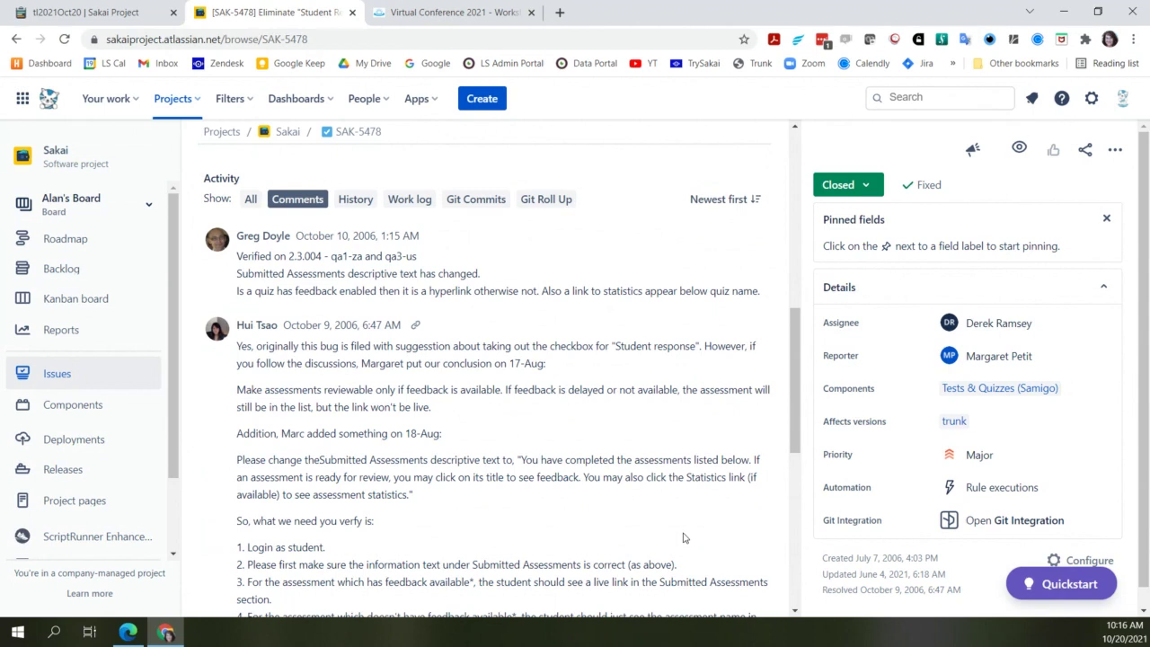
scroll(682, 537, up, 4)
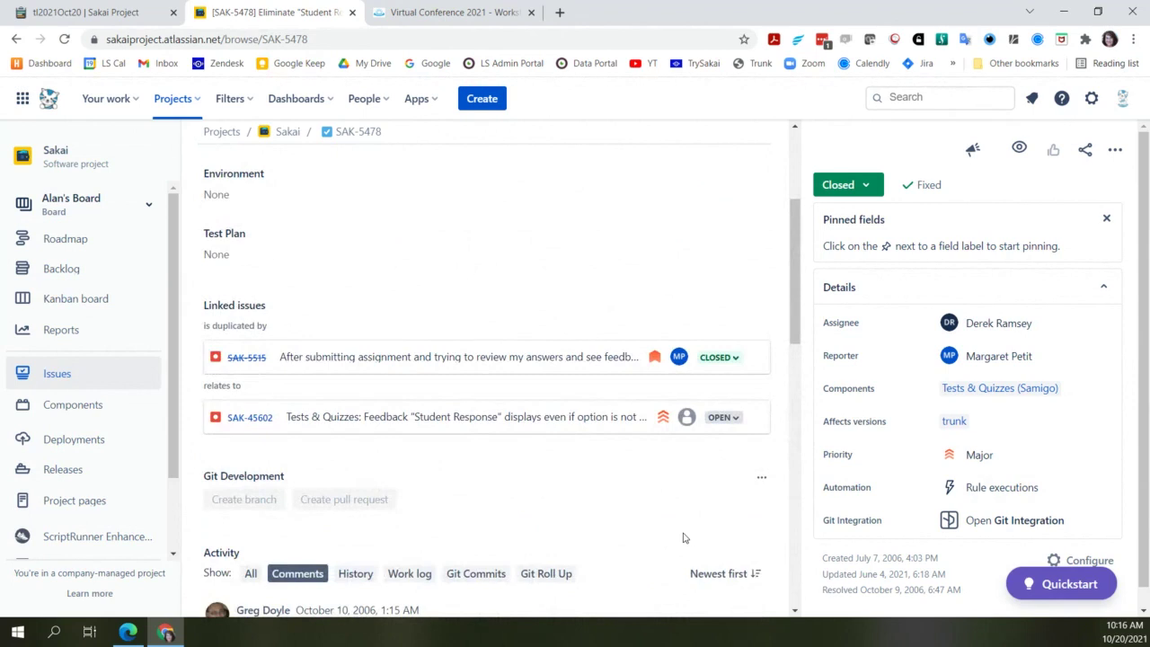
scroll(683, 537, up, 3)
scroll(682, 537, up, 1)
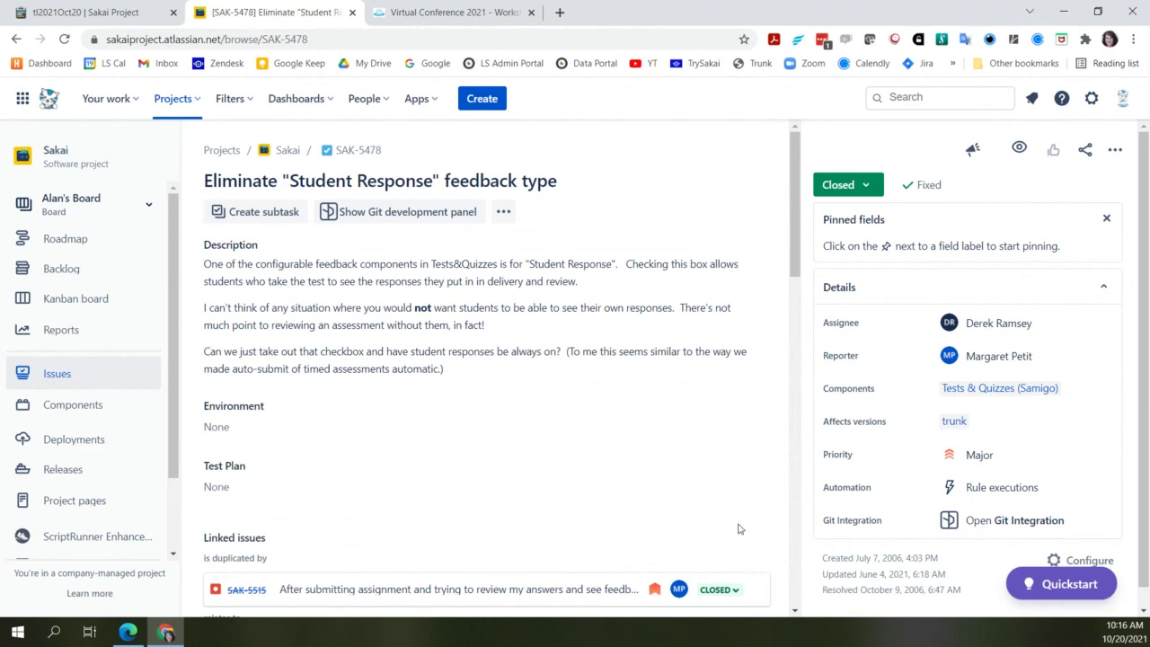
Go back to SAK-45602 and view its attached feedback settings screenshot again.
click(16, 43)
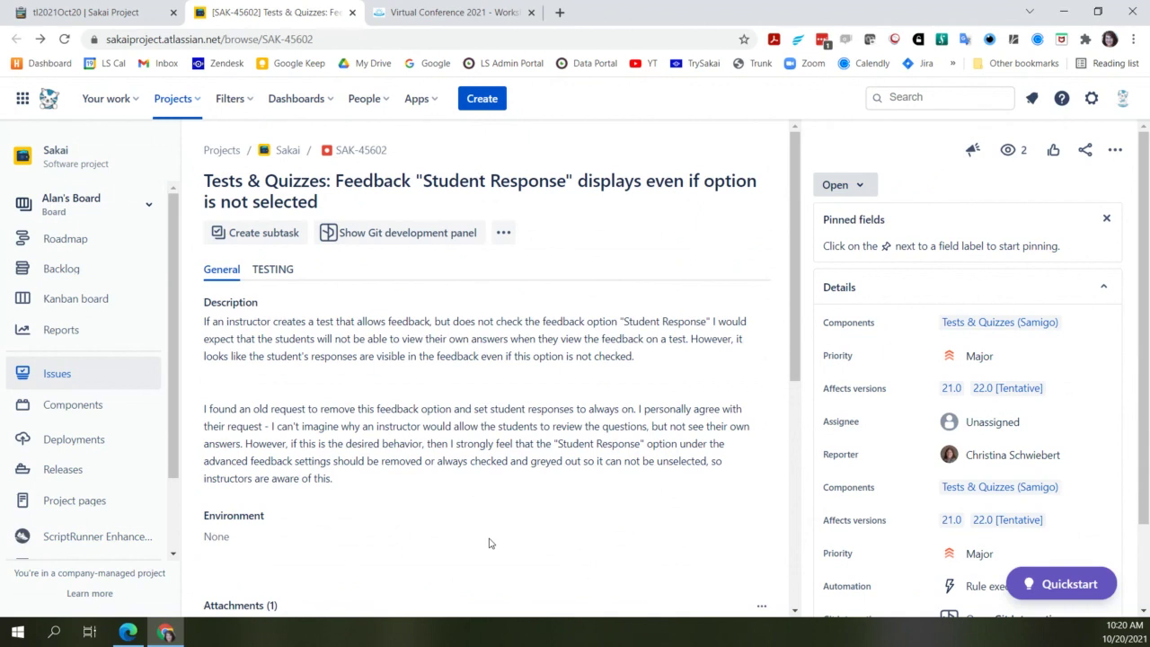
scroll(489, 543, down, 5)
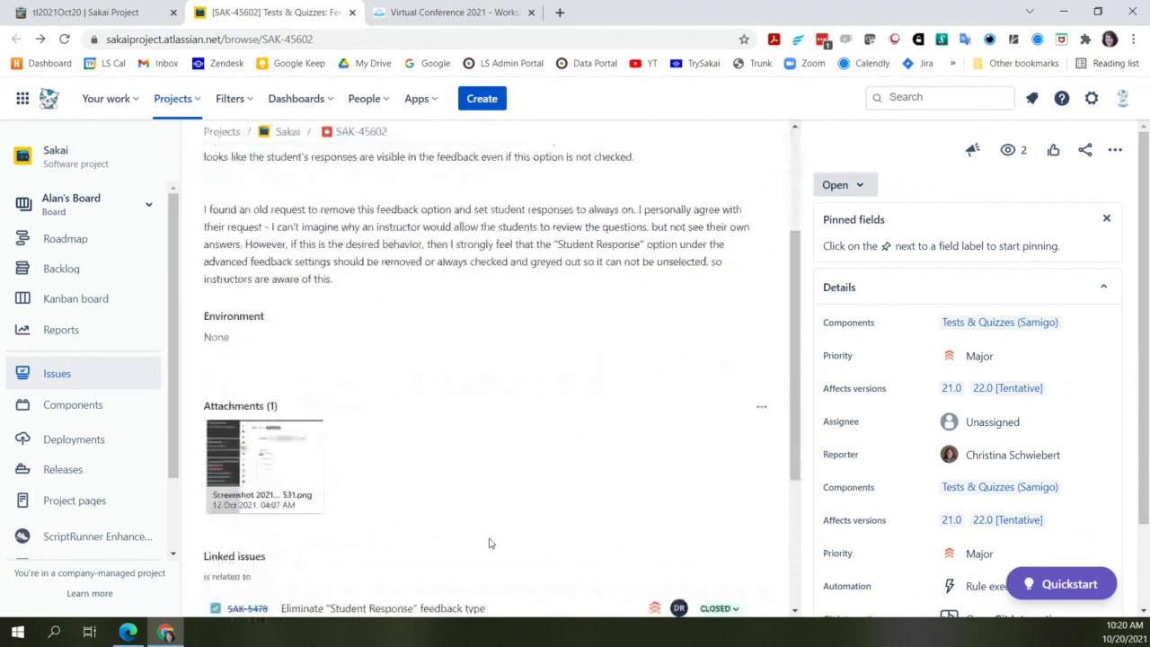
click(279, 479)
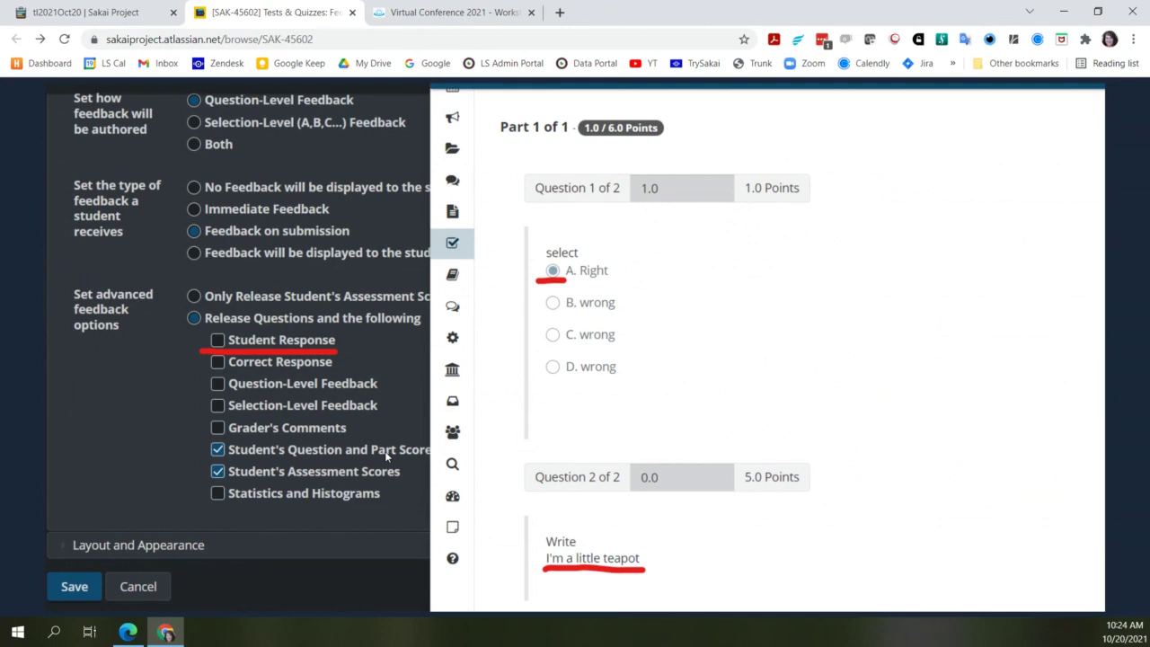
mouse_move(270, 343)
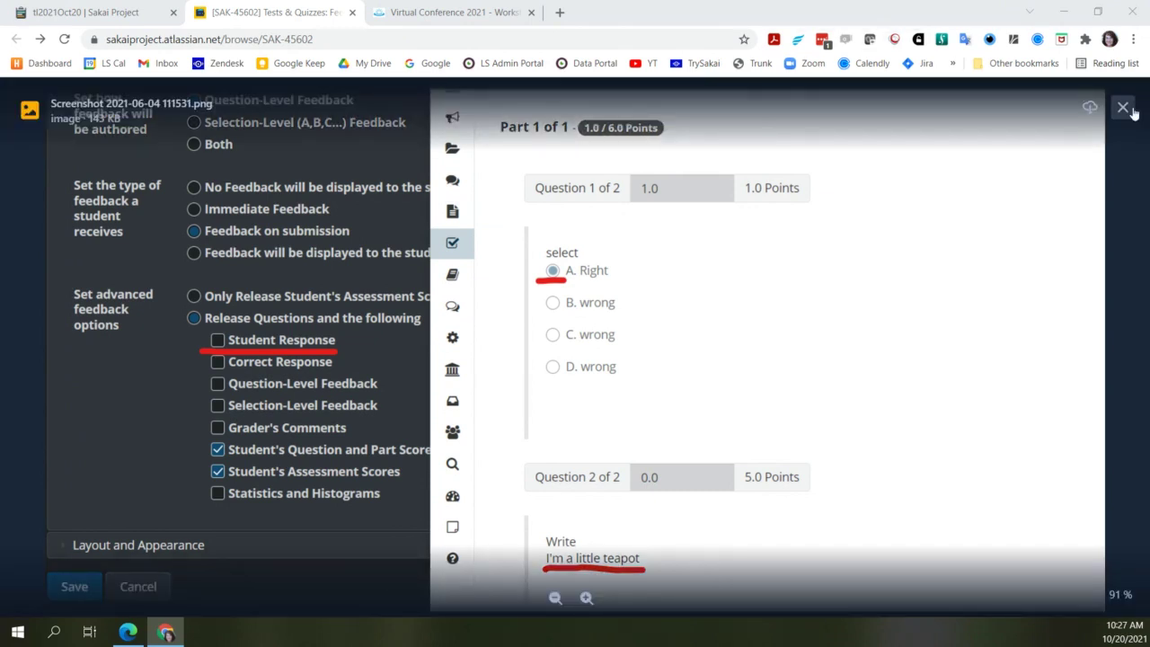
click(1124, 107)
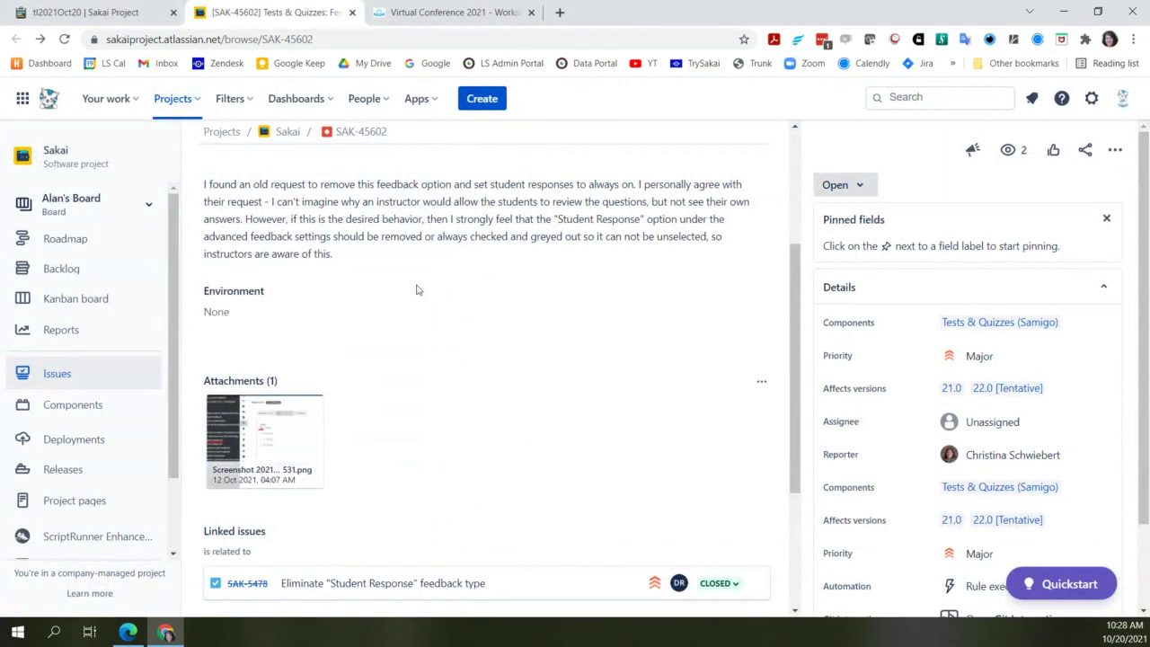
Return to the tl2021Oct20 agenda and open issue SAK-41005 from its Jiras list.
scroll(617, 336, up, 3)
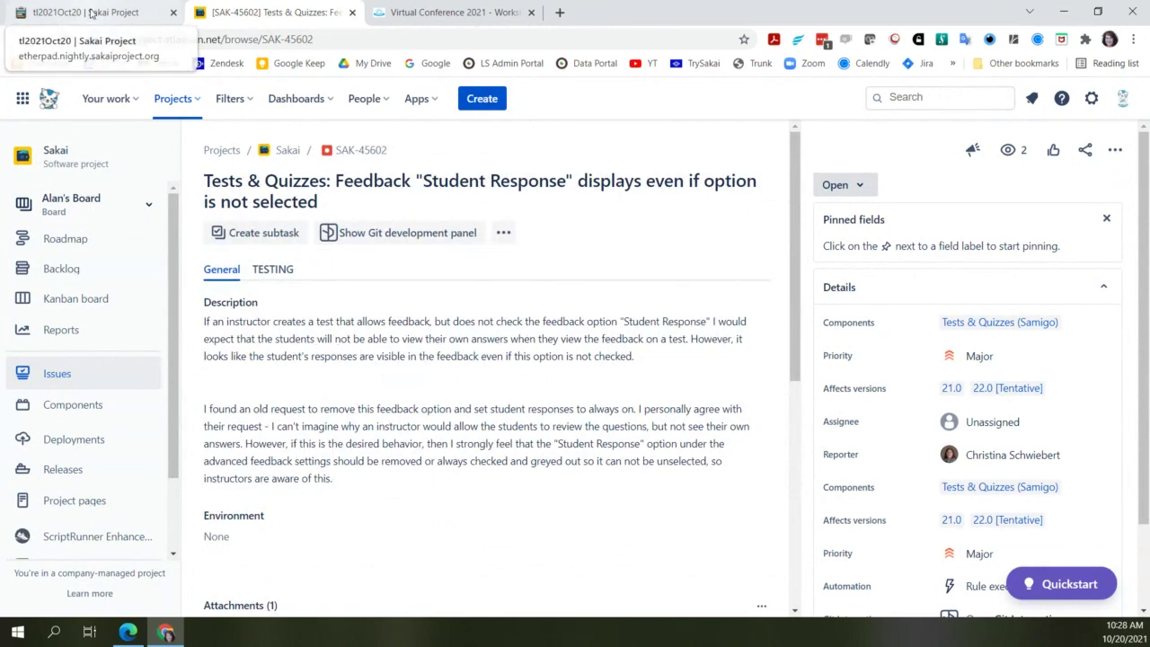
click(91, 12)
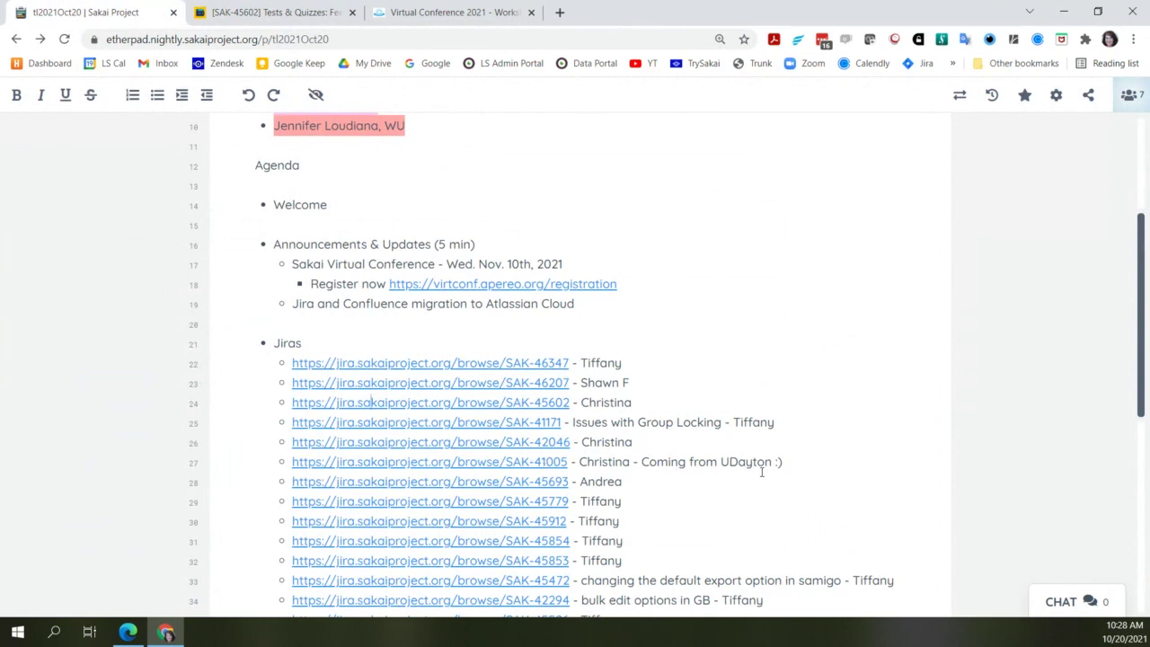
click(466, 471)
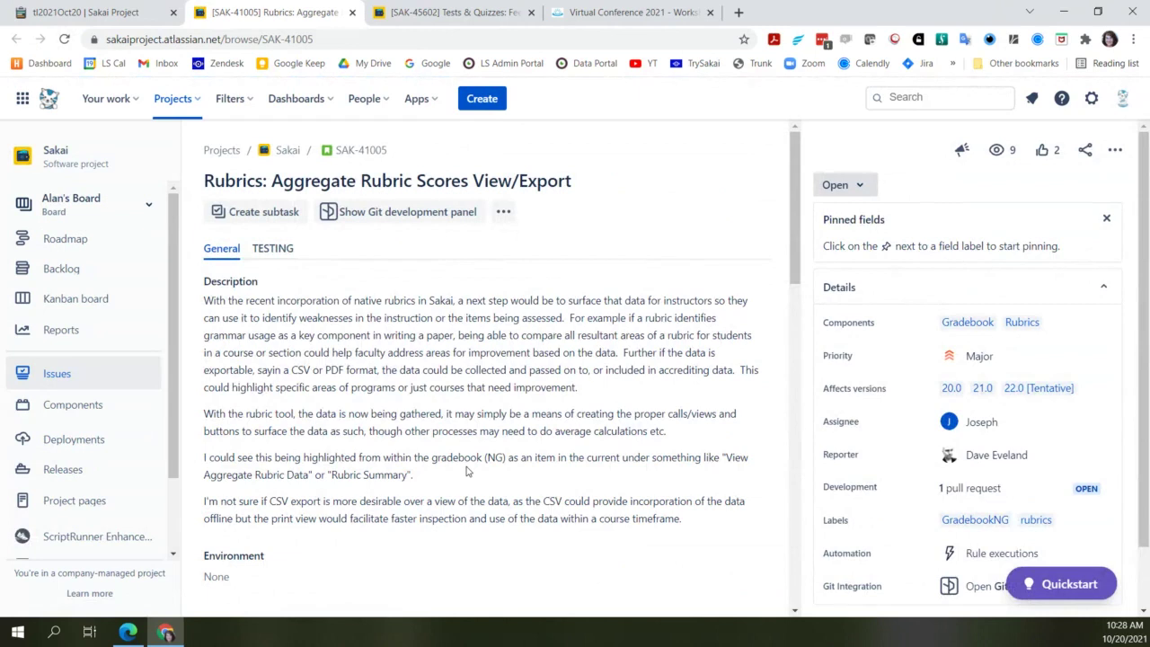
Examine the description, attachments and comments of SAK-41005 on aggregate rubric scores, and return to the tl2021Oct20 agenda.
scroll(466, 471, down, 5)
scroll(460, 483, down, 2)
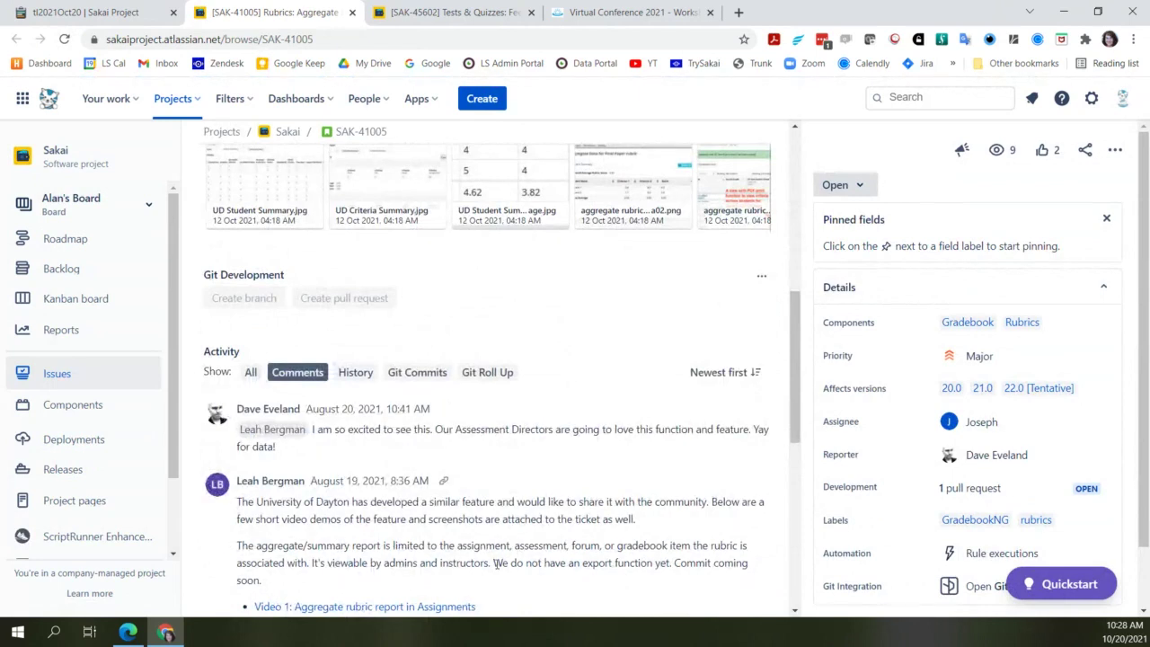
scroll(496, 564, down, 2)
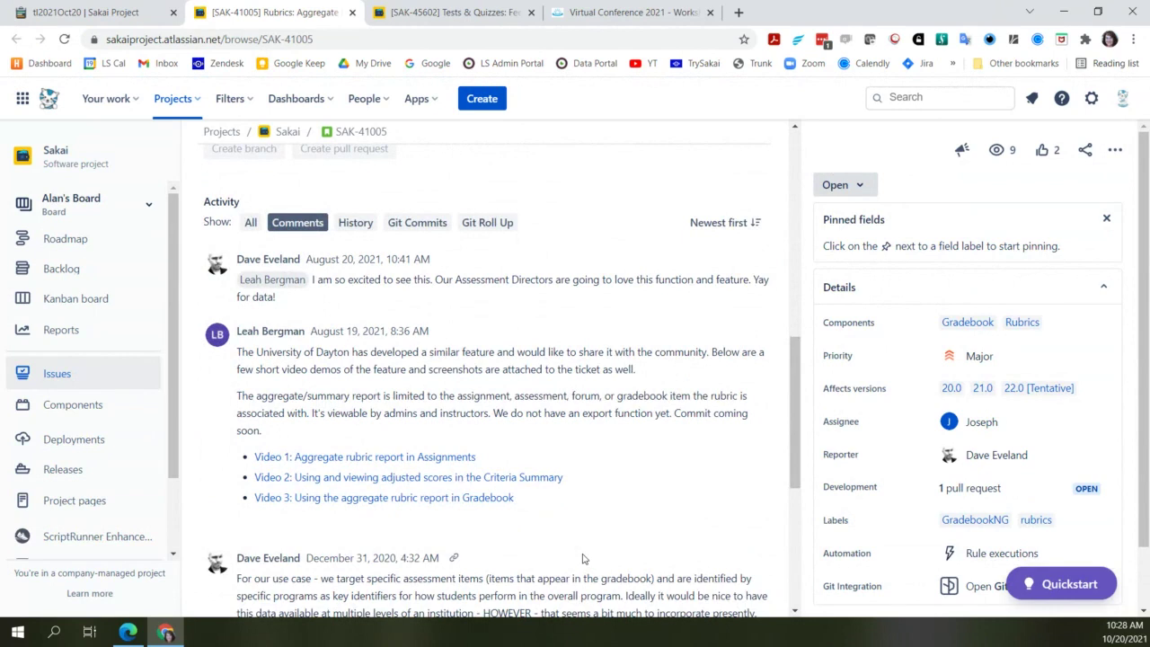
scroll(607, 484, up, 3)
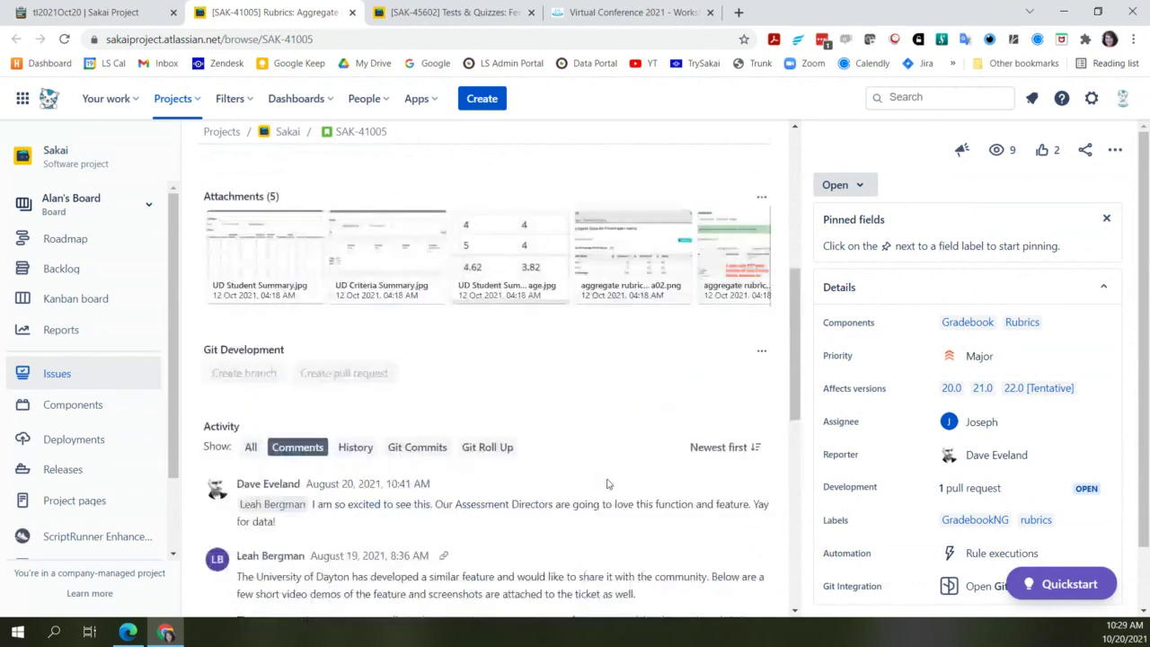
scroll(607, 484, up, 2)
scroll(609, 486, down, 1)
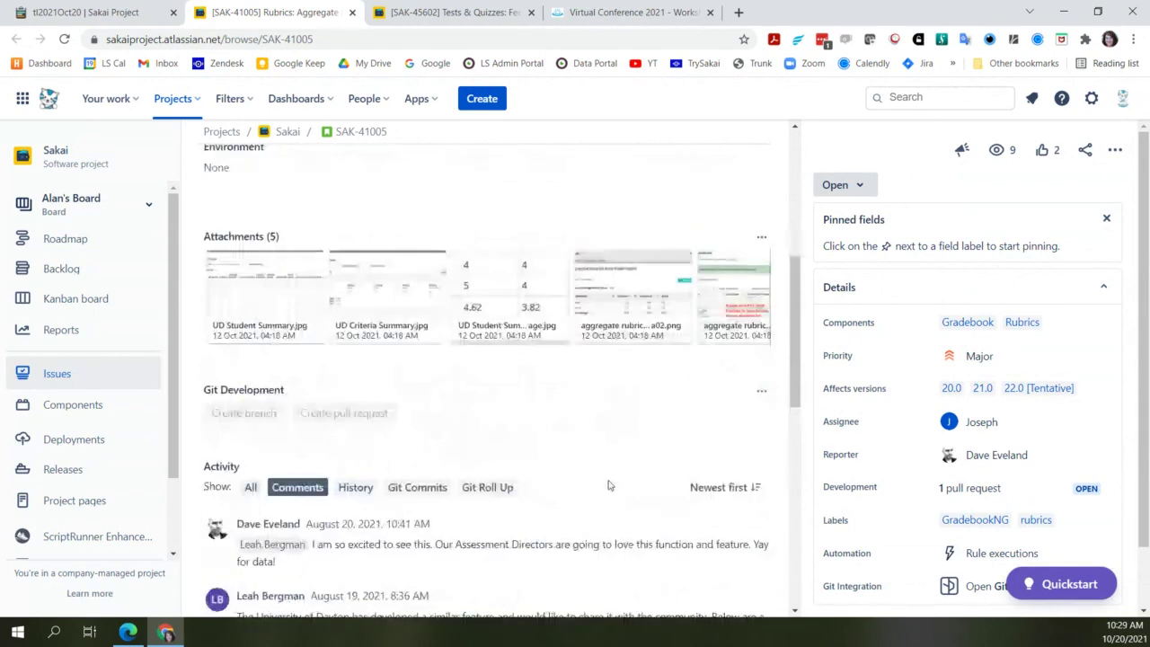
scroll(608, 485, down, 2)
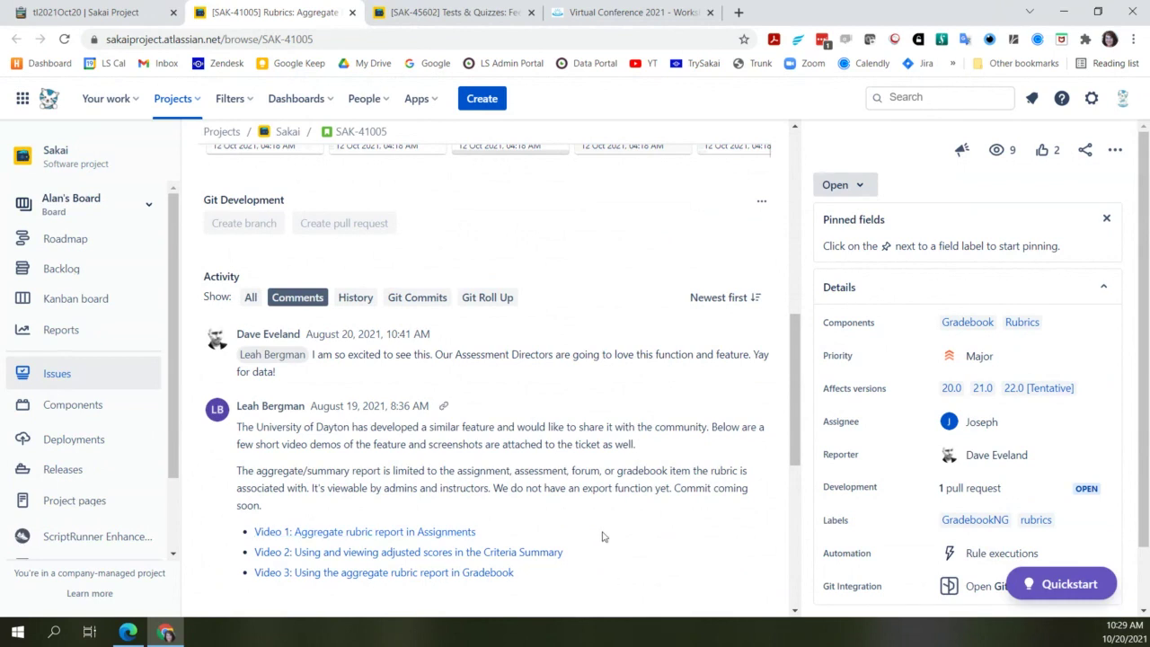
scroll(603, 536, up, 6)
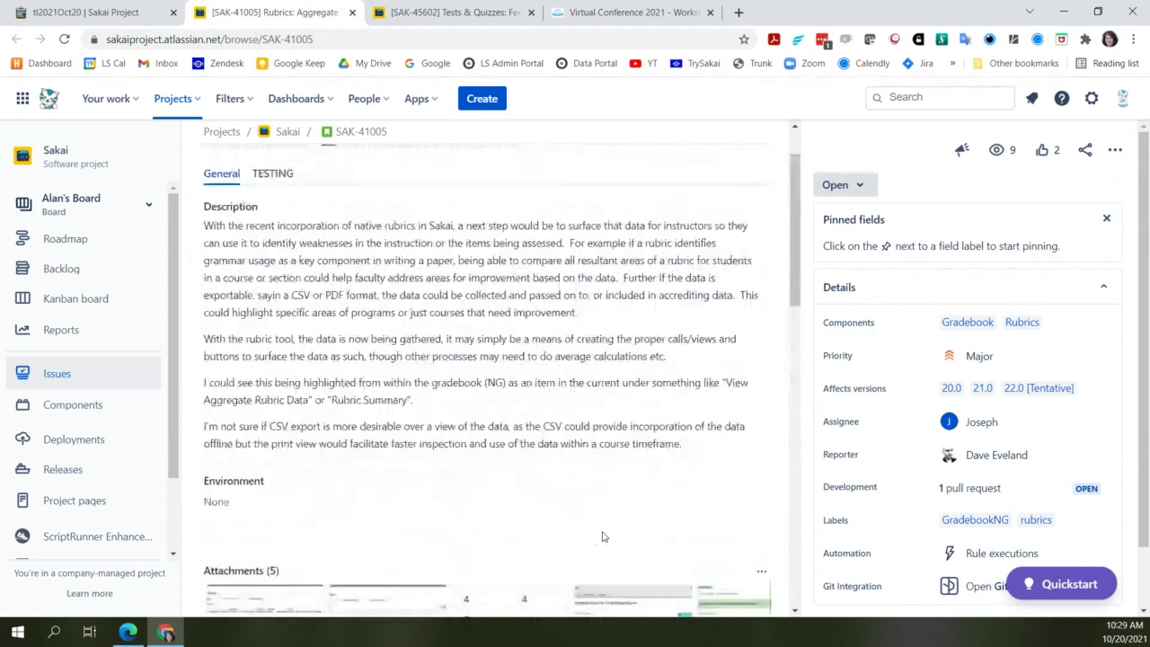
scroll(603, 536, up, 1)
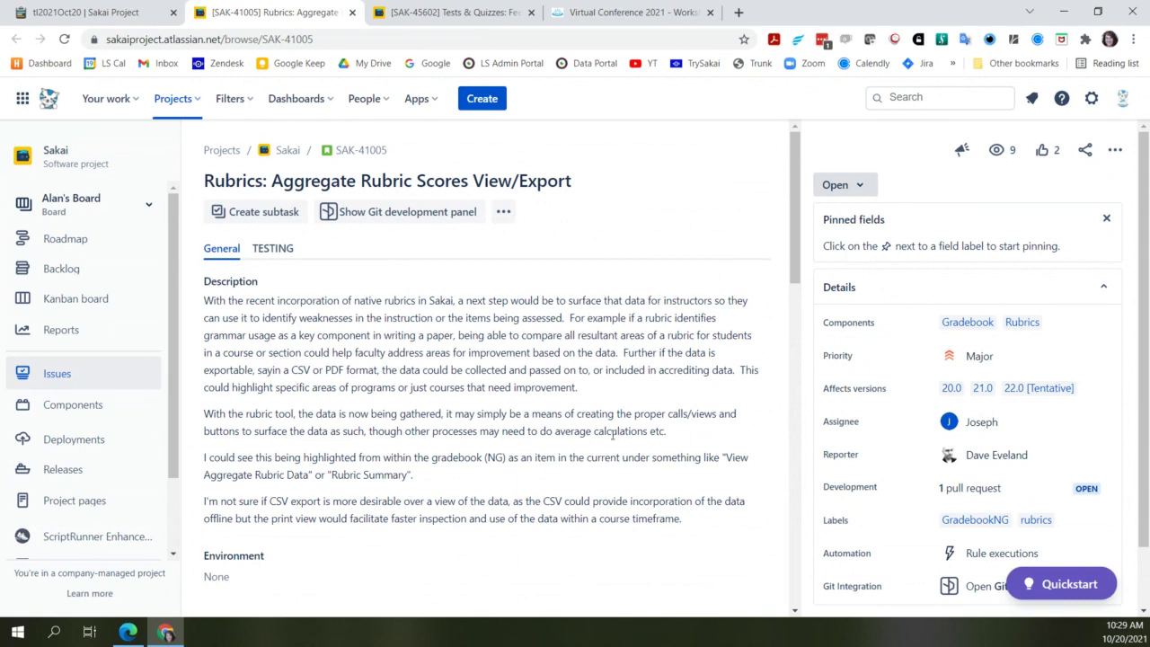
click(132, 11)
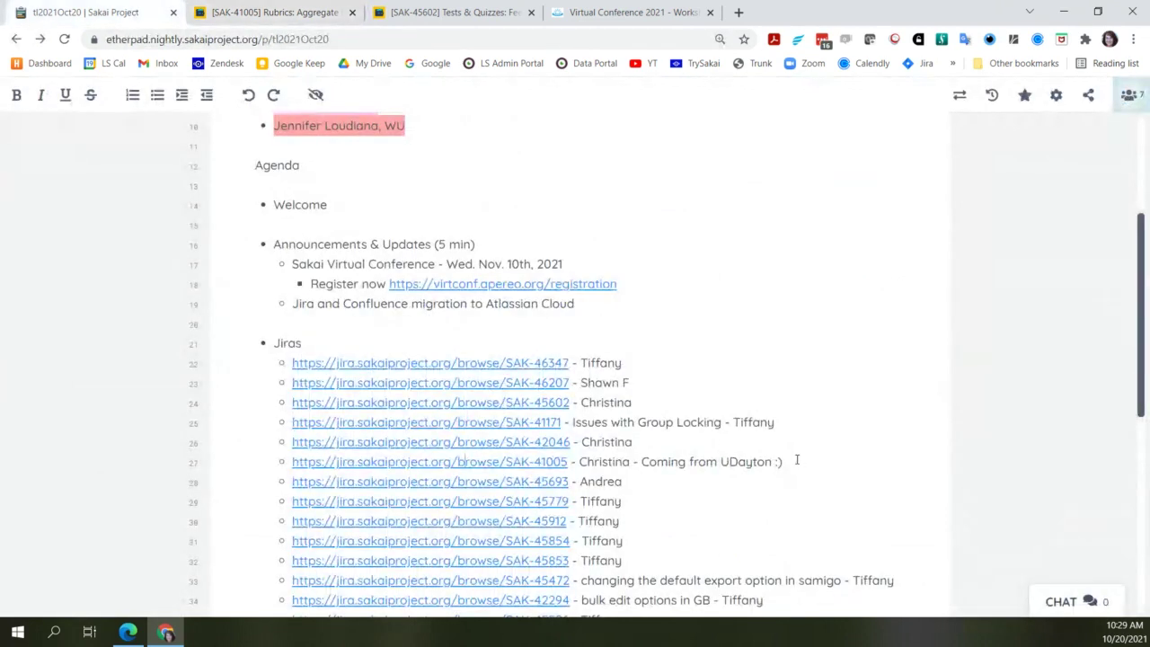
drag(798, 461, 275, 452)
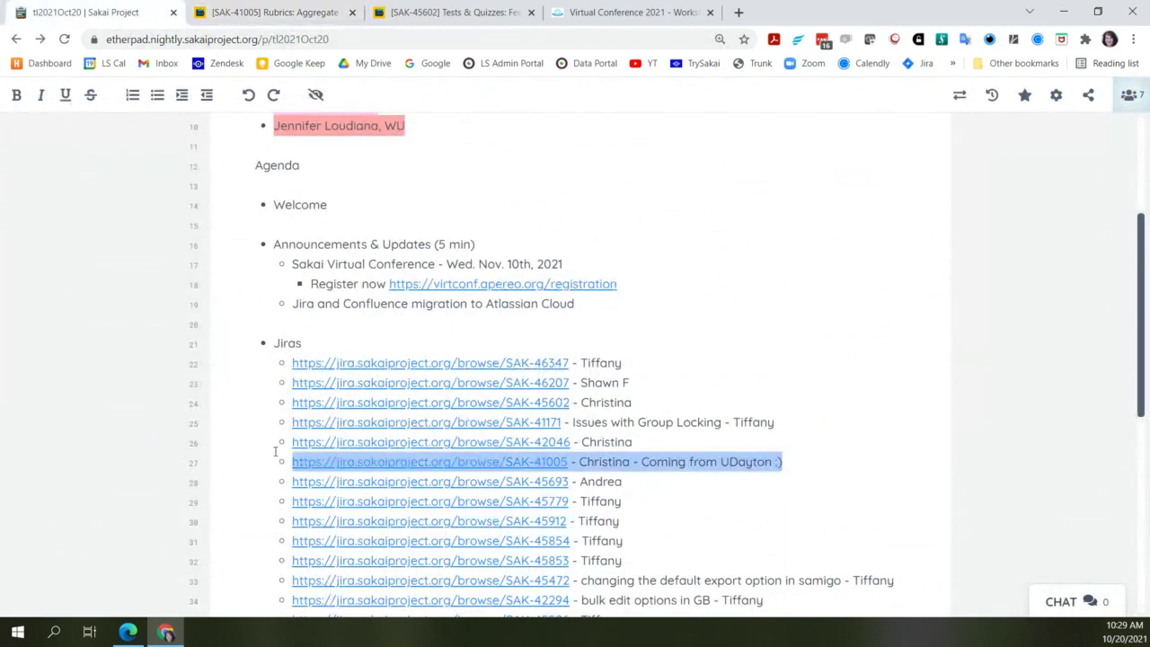
key(BackSpace)
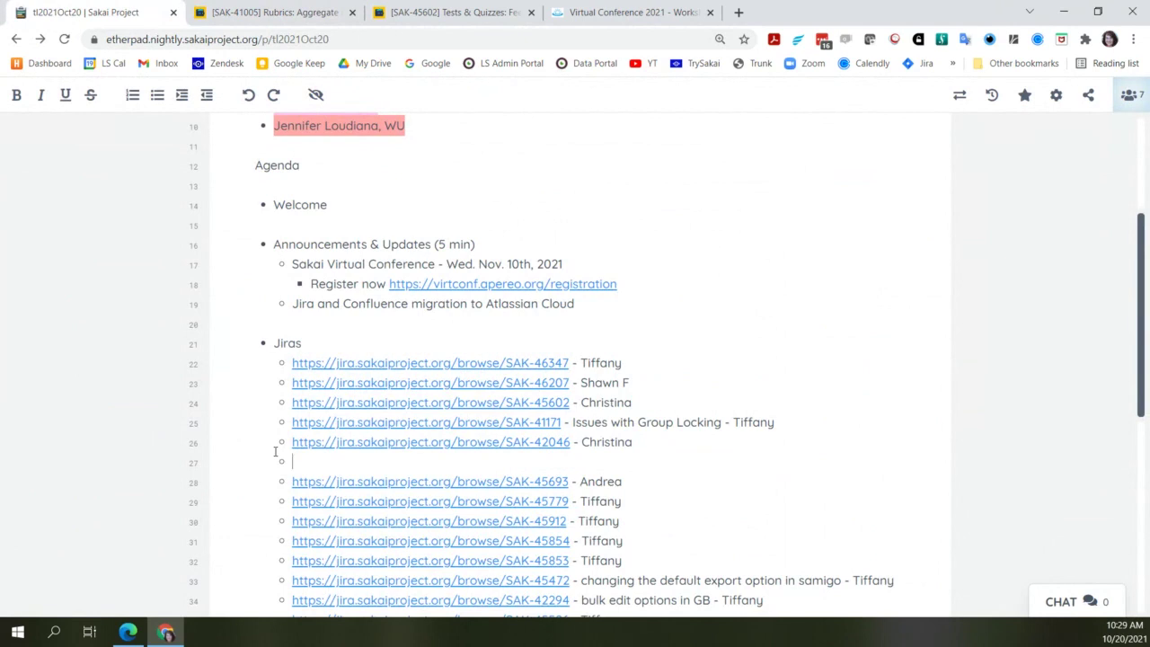
key(ctrl+z)
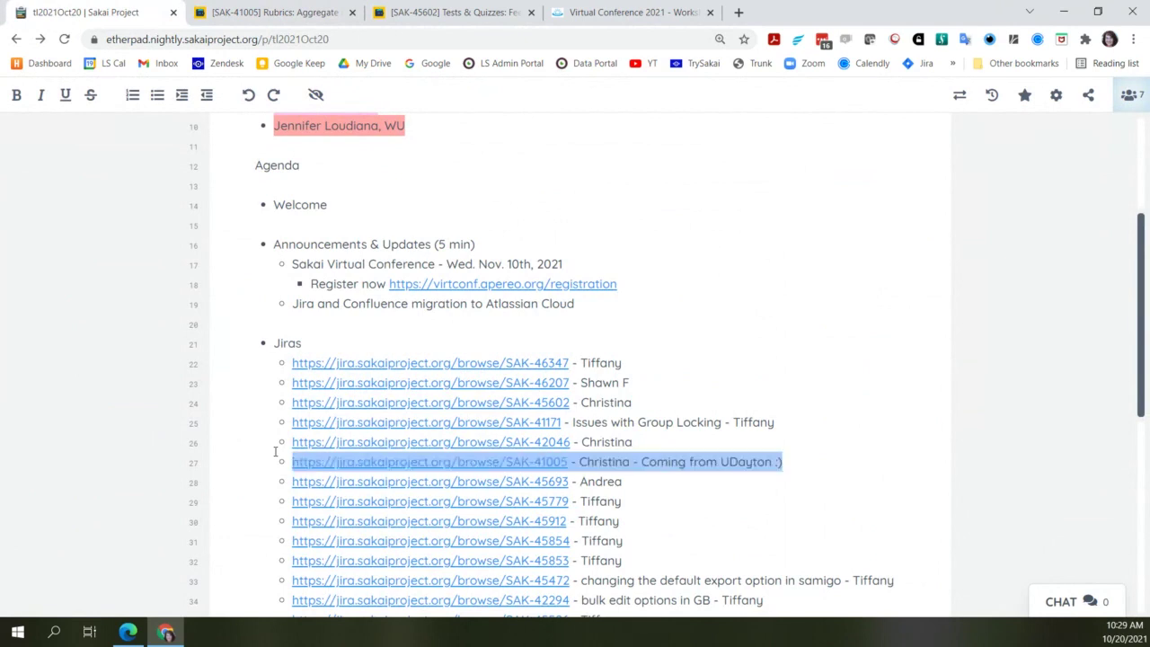
Add "- reviewed" to the end of the SAK-45602 and SAK-41005 lines in the agenda's Jiras list.
click(732, 364)
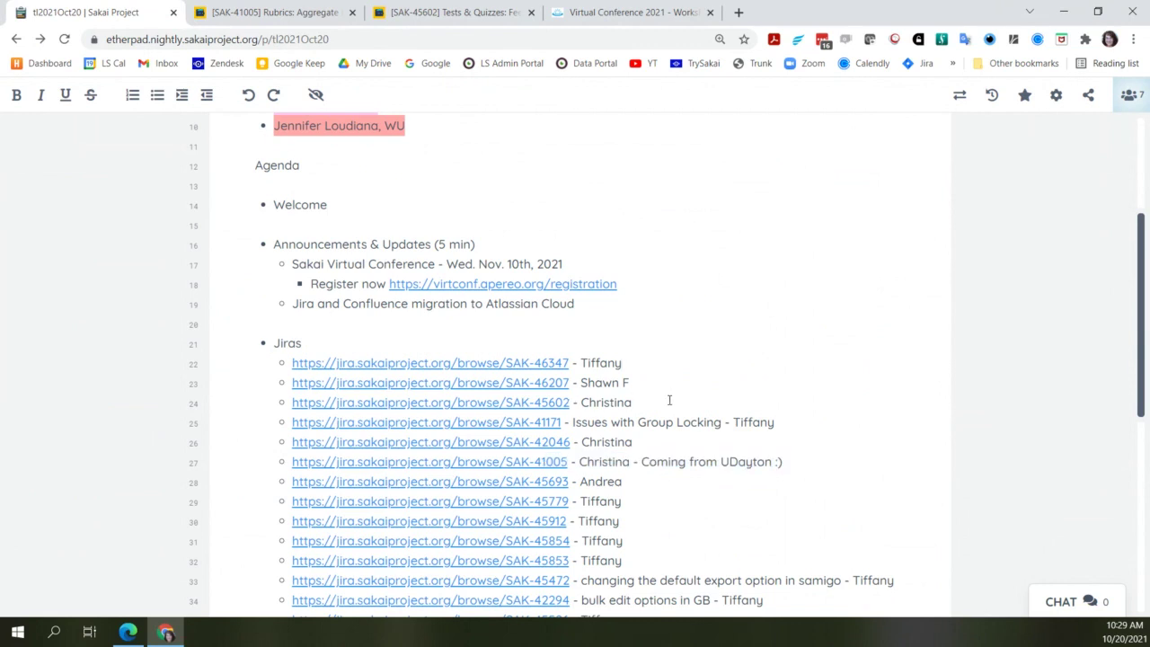
text(- reviewed)
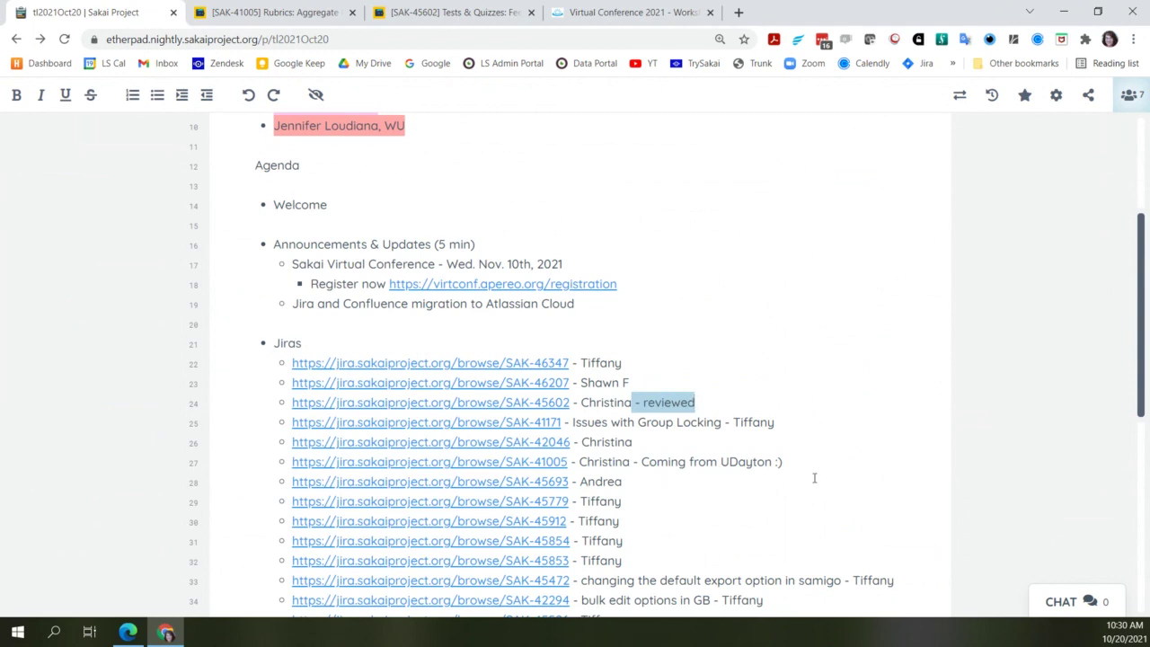
text( - reviewed)
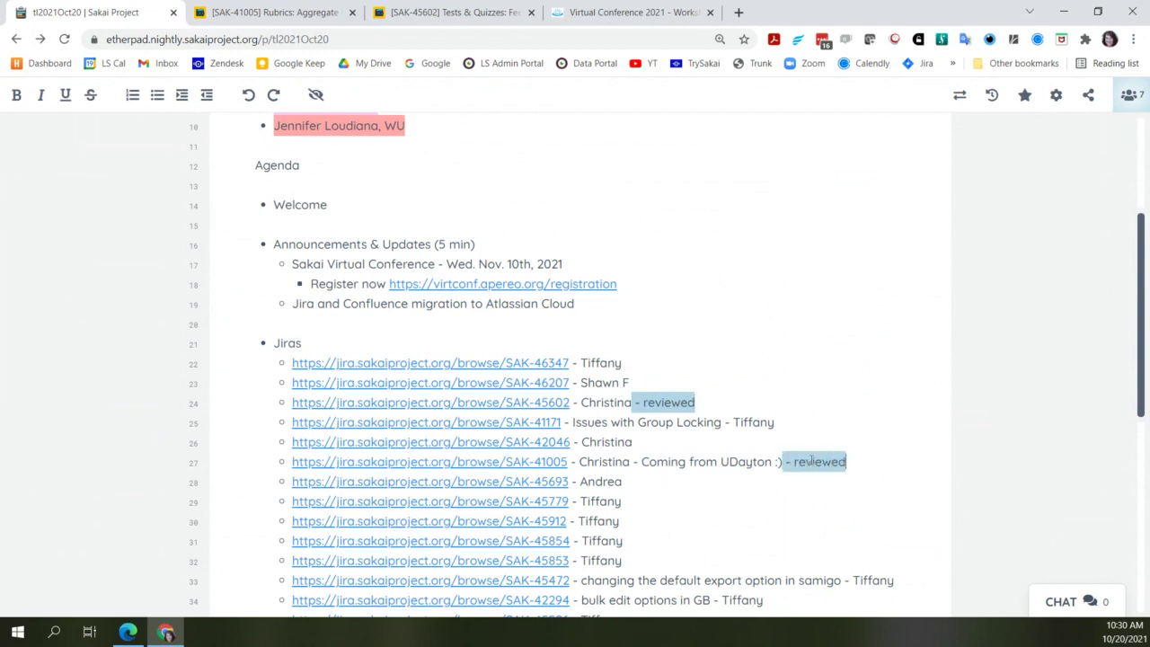
Open SAK-42046 from the agenda and examine its description, linked issues and comments on the Gradebook Item Overview.
click(517, 446)
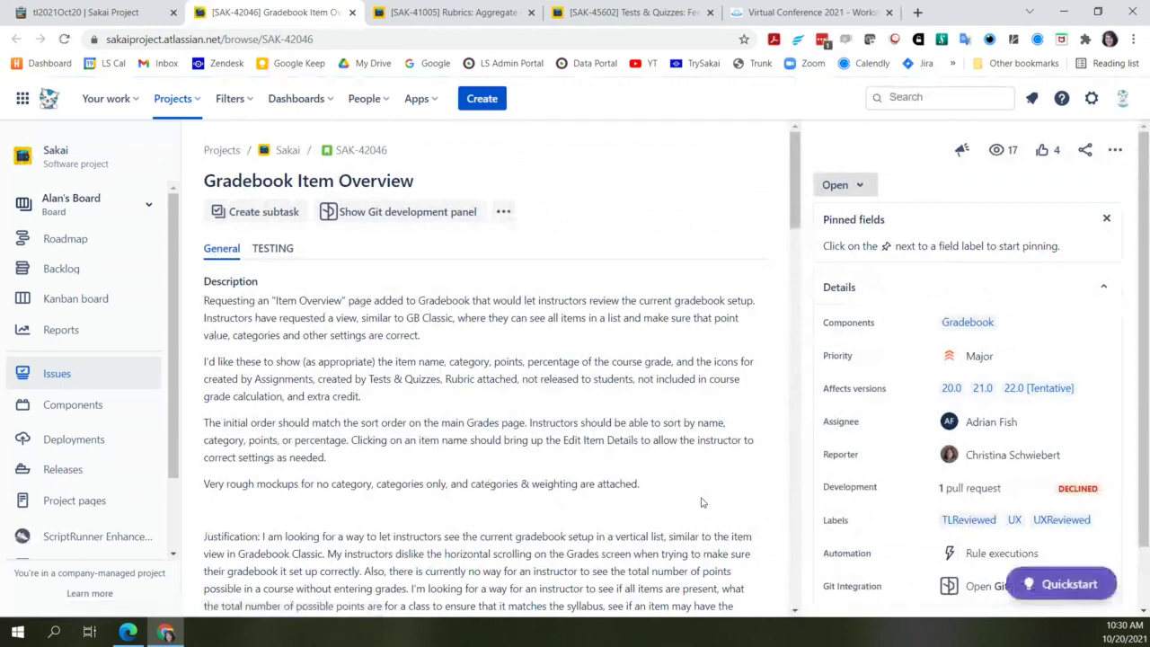
scroll(702, 501, down, 1)
scroll(701, 501, down, 3)
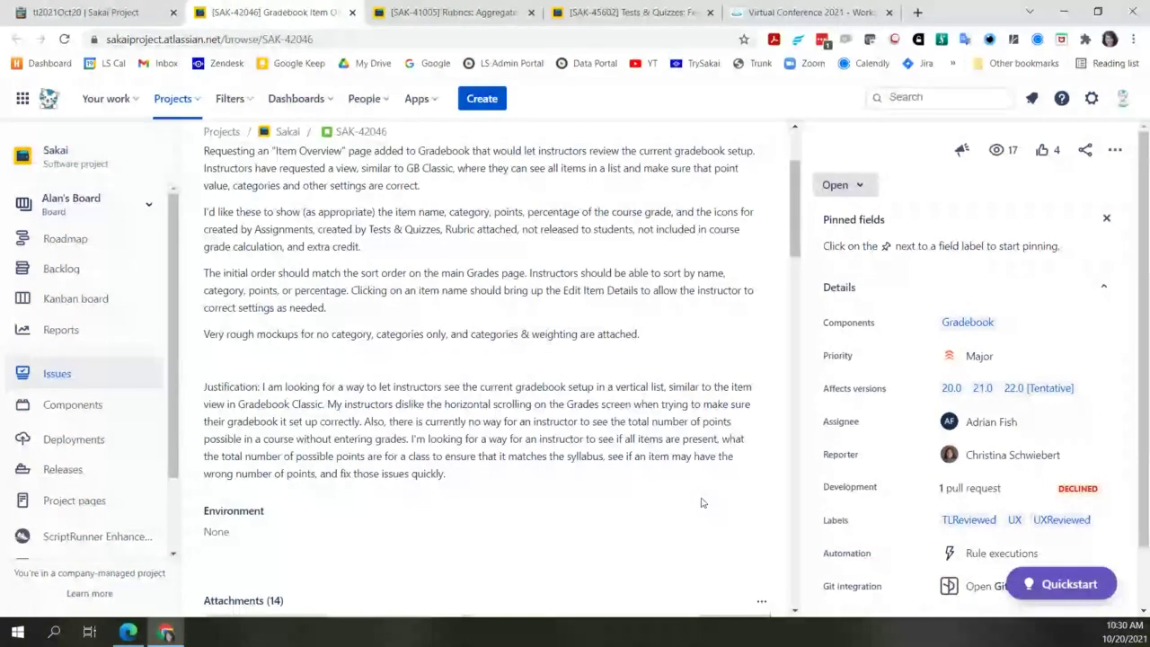
scroll(702, 502, down, 10)
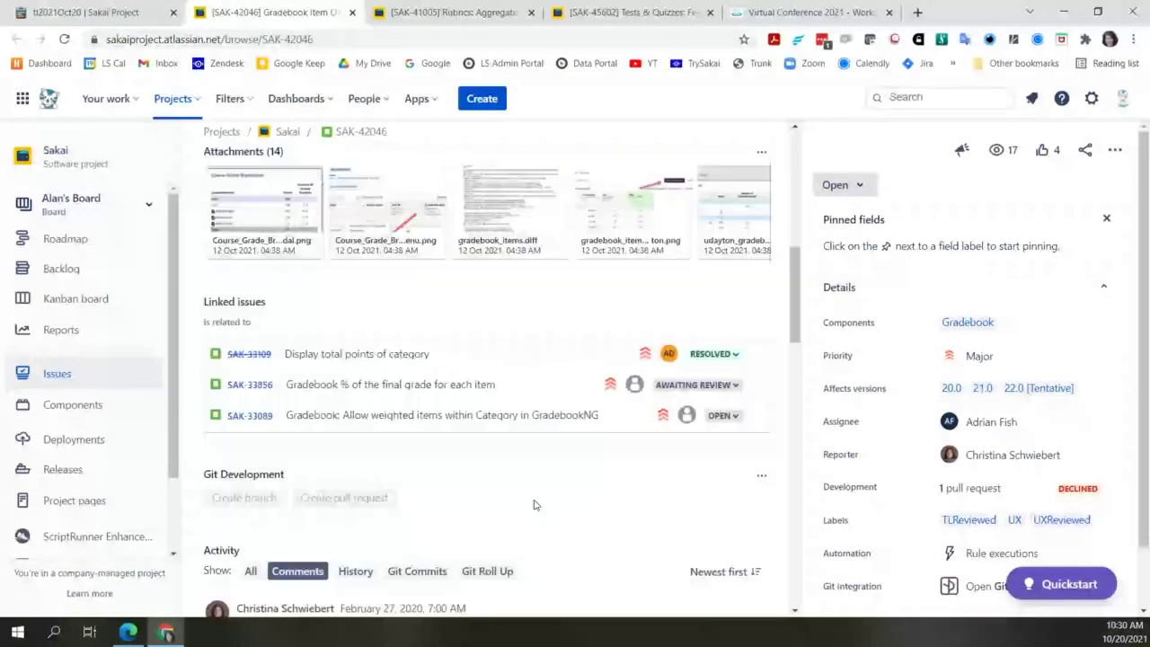
scroll(534, 505, down, 3)
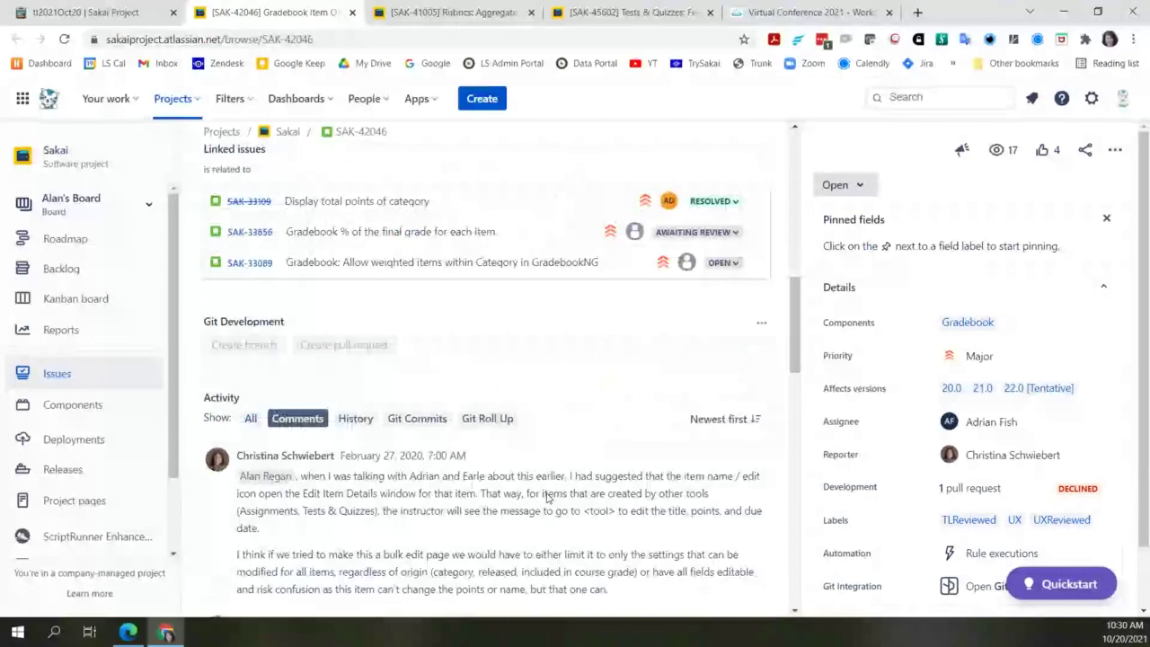
scroll(548, 494, down, 3)
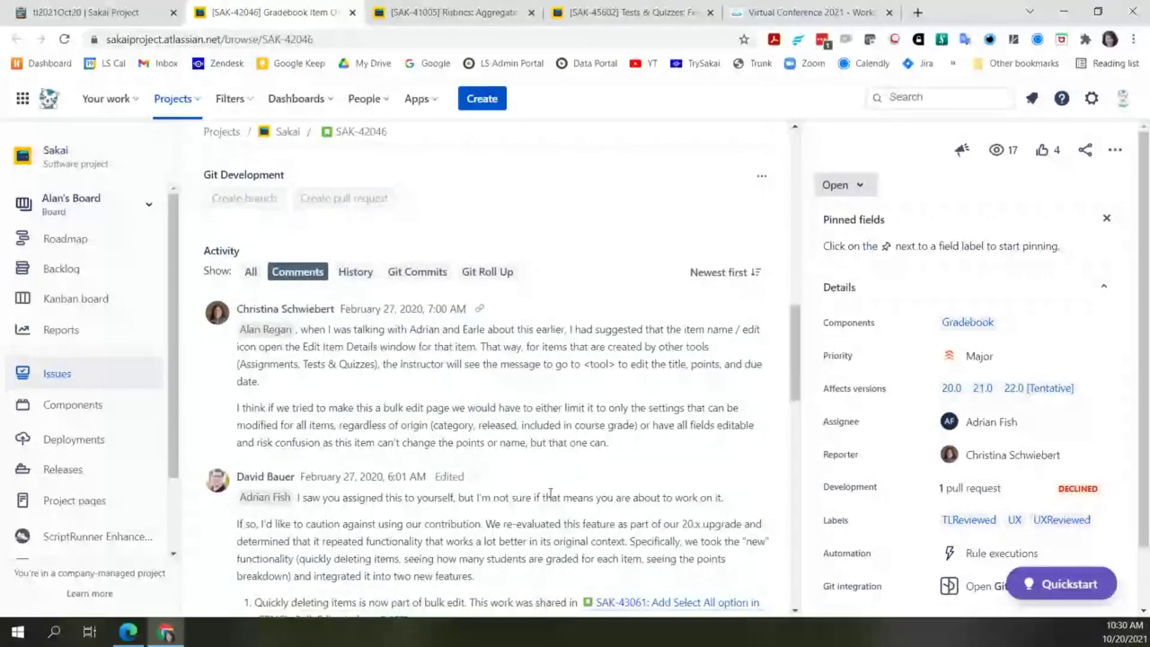
scroll(550, 493, down, 3)
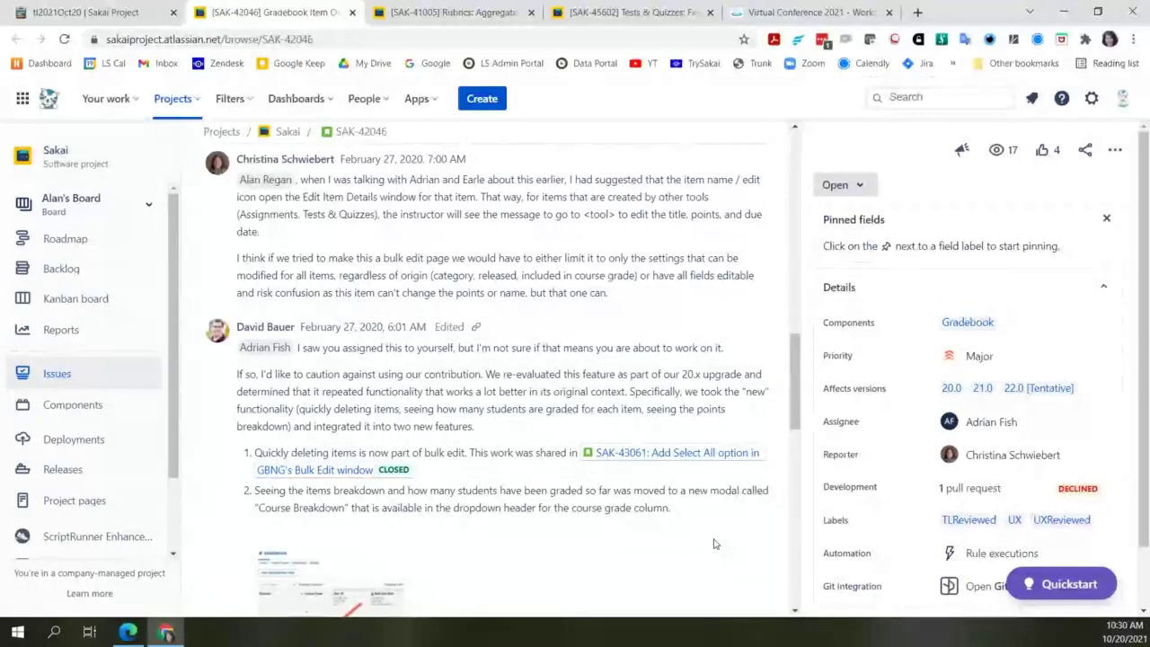
scroll(714, 544, down, 3)
scroll(714, 543, up, 9)
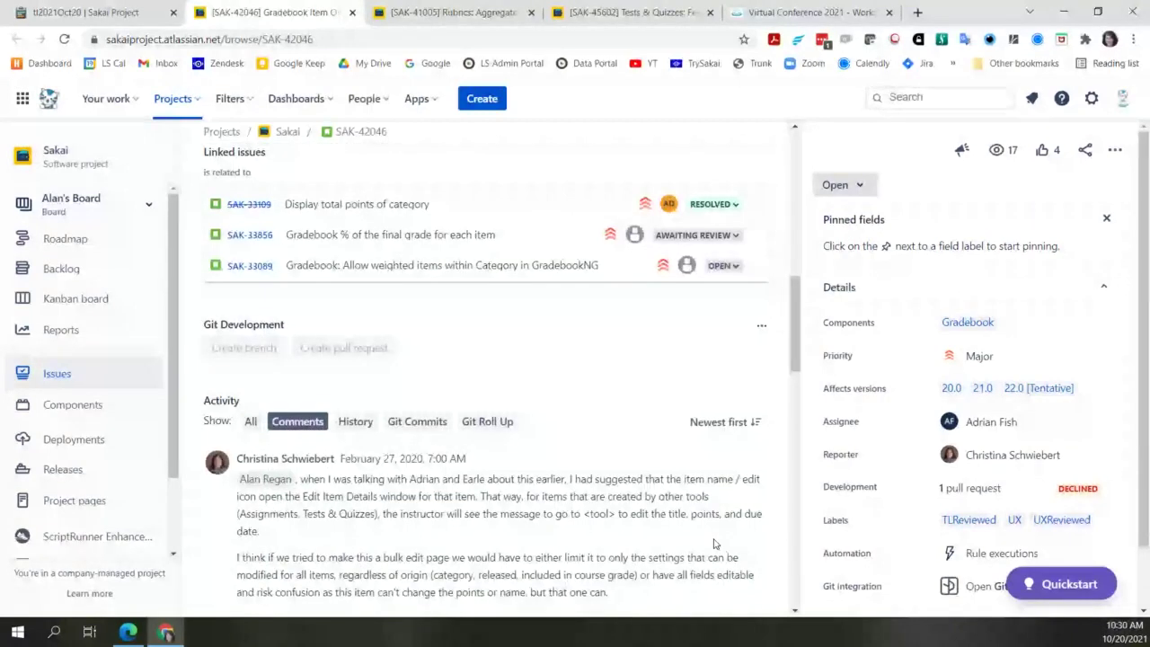
scroll(714, 544, up, 5)
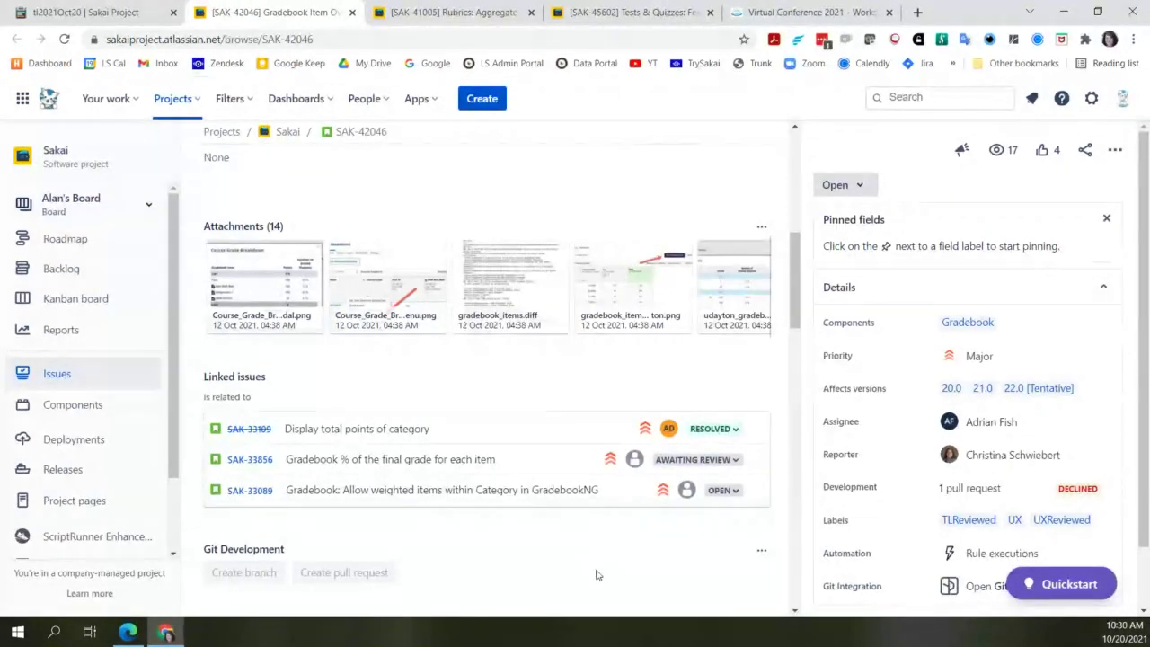
View the attachments of SAK-42046 one after another, from Course_Grade_Breakdown_modal.png to the Sort Grade Items screenshot, and close the preview.
click(263, 286)
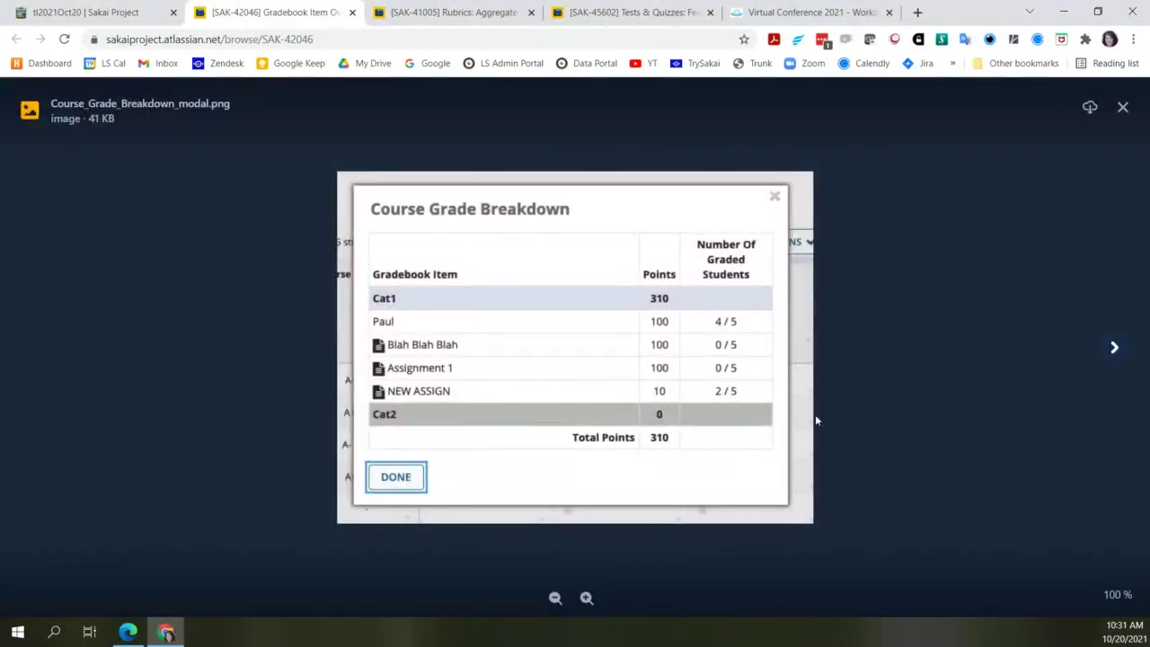
click(1116, 350)
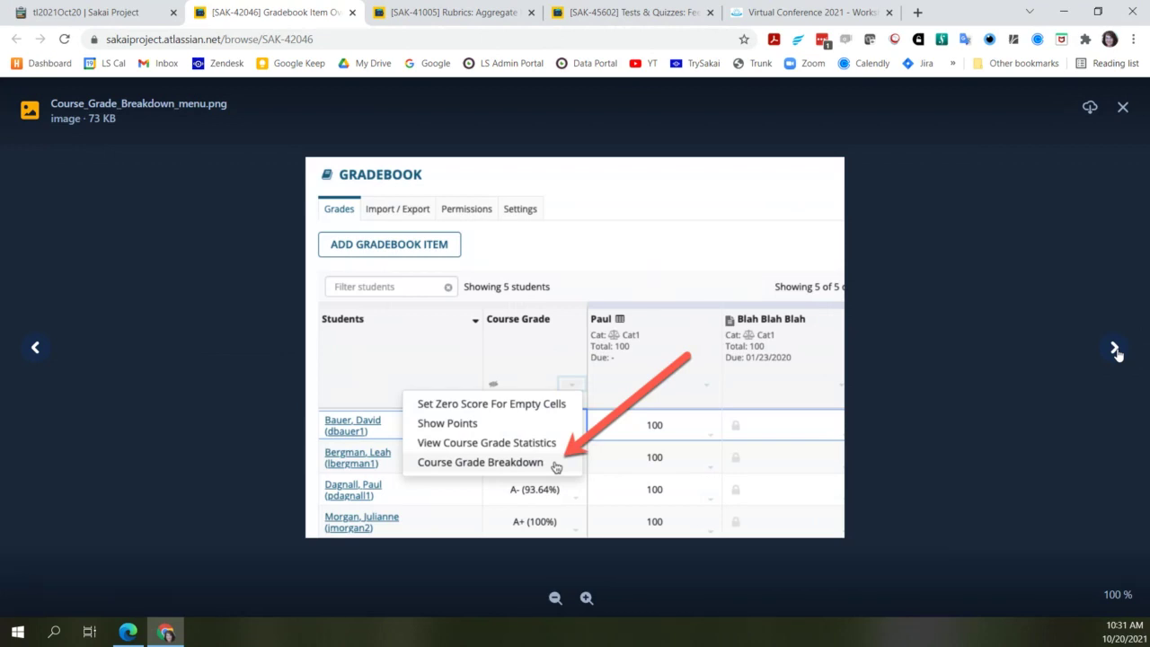
click(1116, 350)
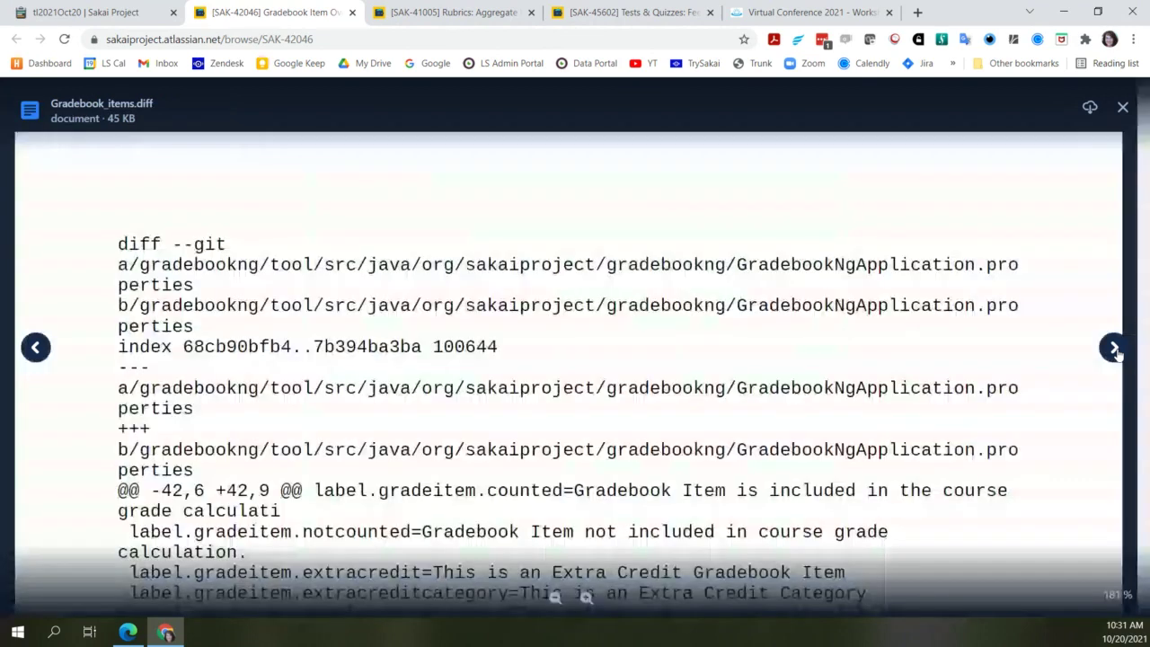
click(1115, 350)
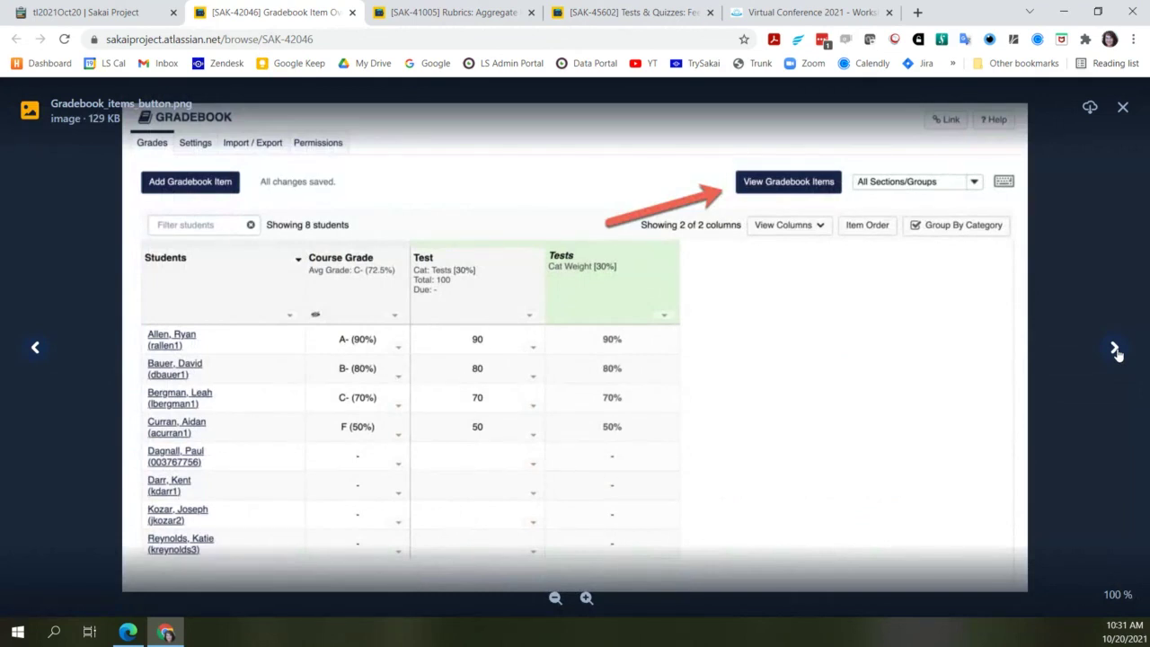
click(1115, 351)
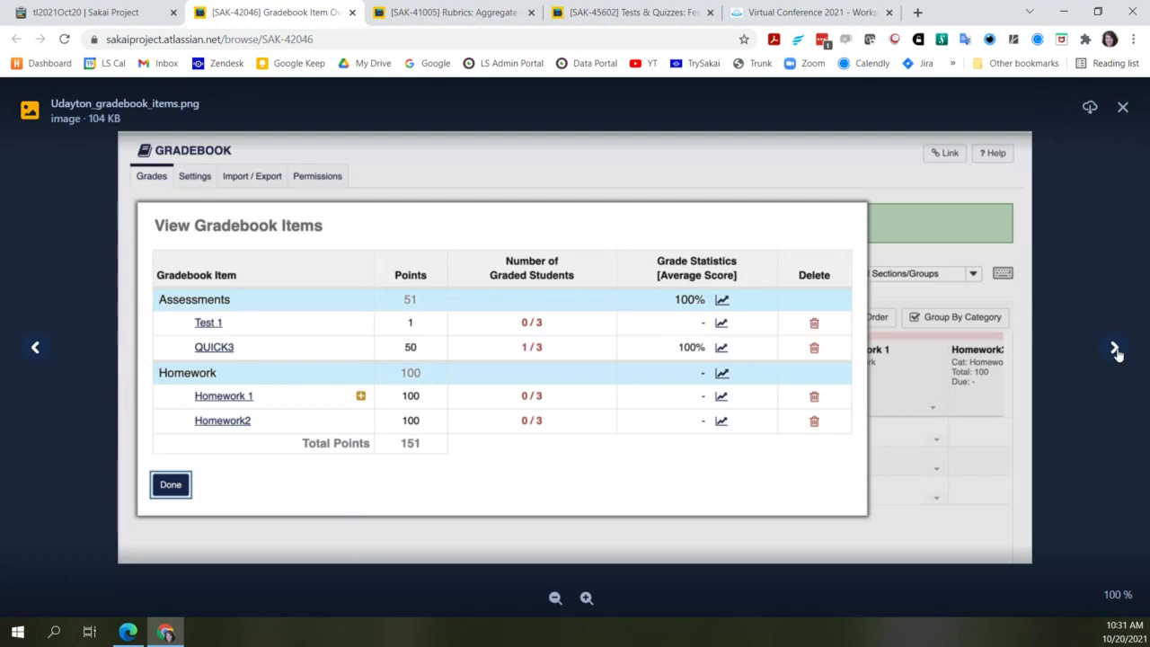
click(1116, 350)
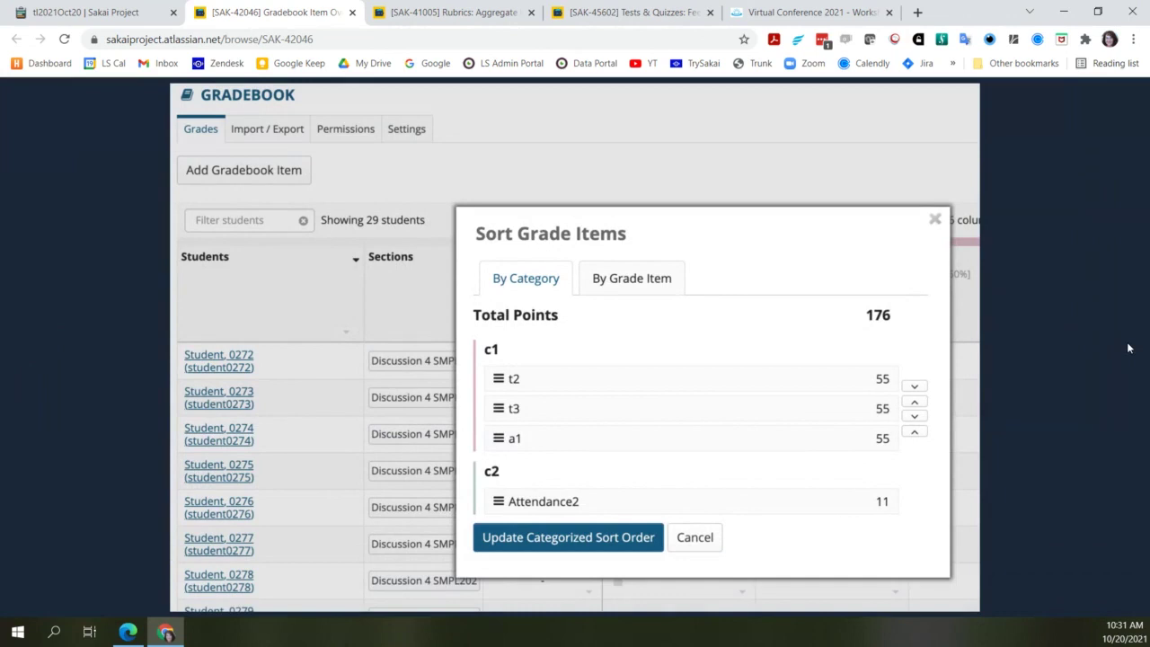
click(1122, 107)
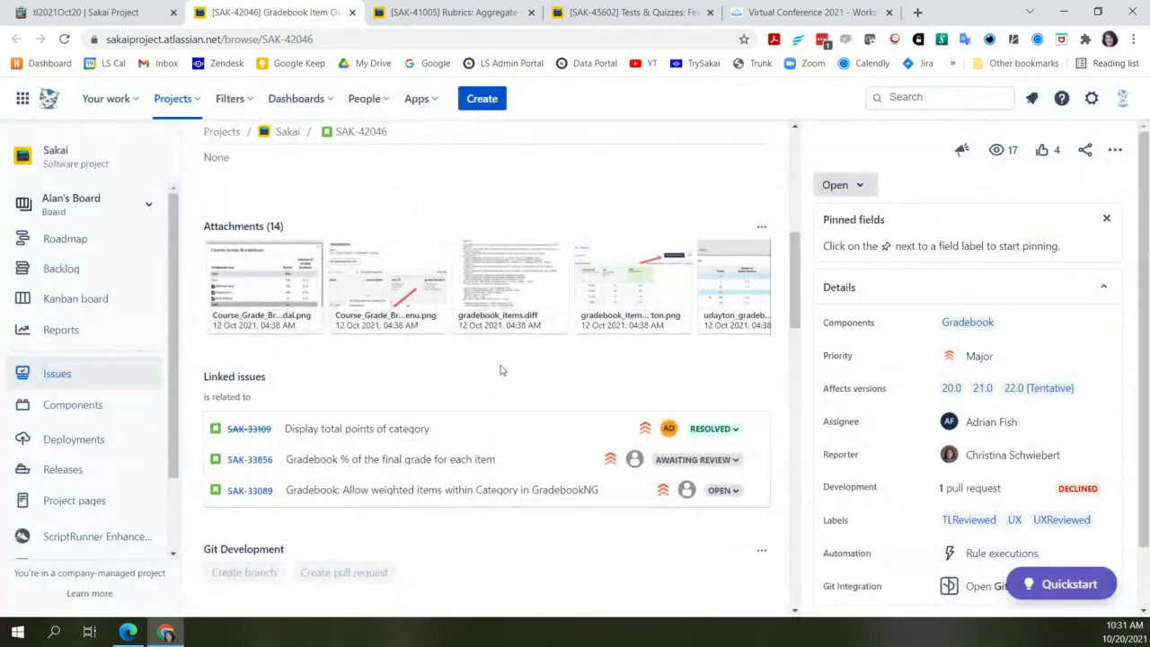
Reread the description and justification of SAK-42046 on the requested gradebook item overview page.
scroll(502, 370, up, 3)
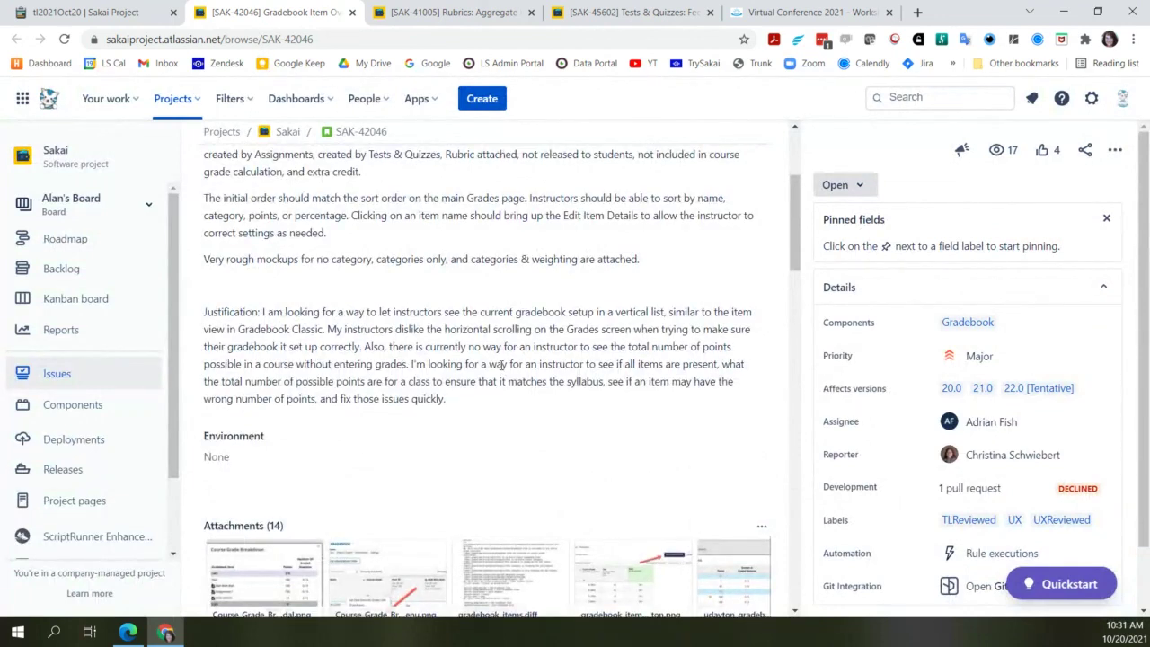
scroll(541, 457, down, 2)
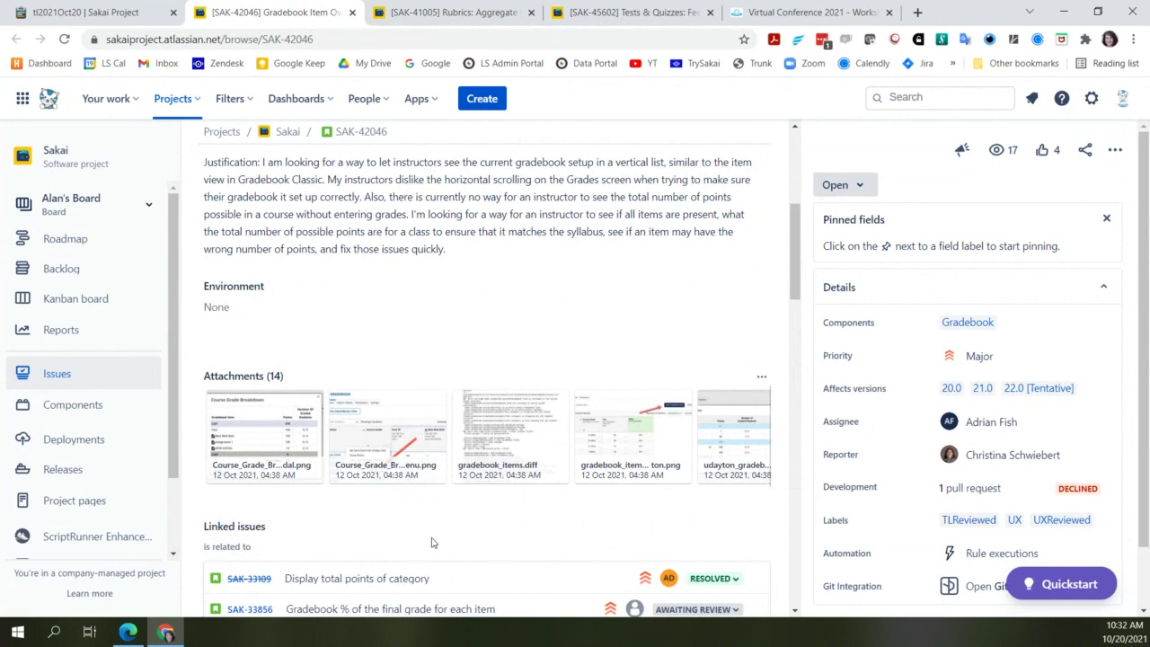
scroll(431, 543, up, 3)
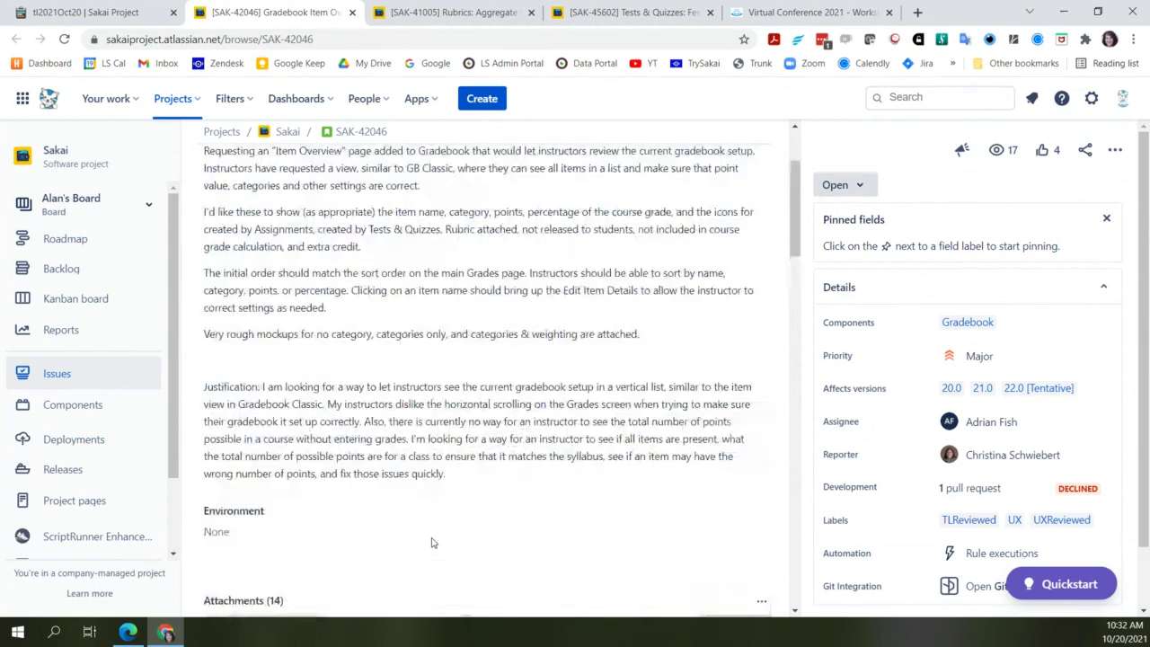
scroll(431, 543, up, 1)
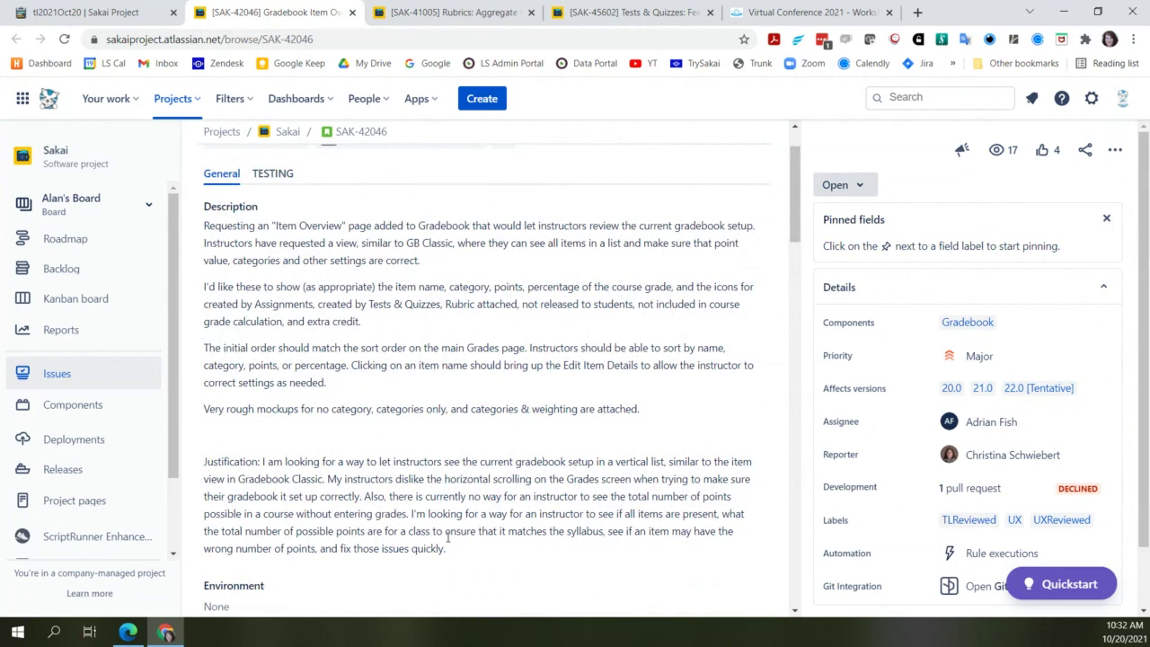
scroll(447, 536, down, 3)
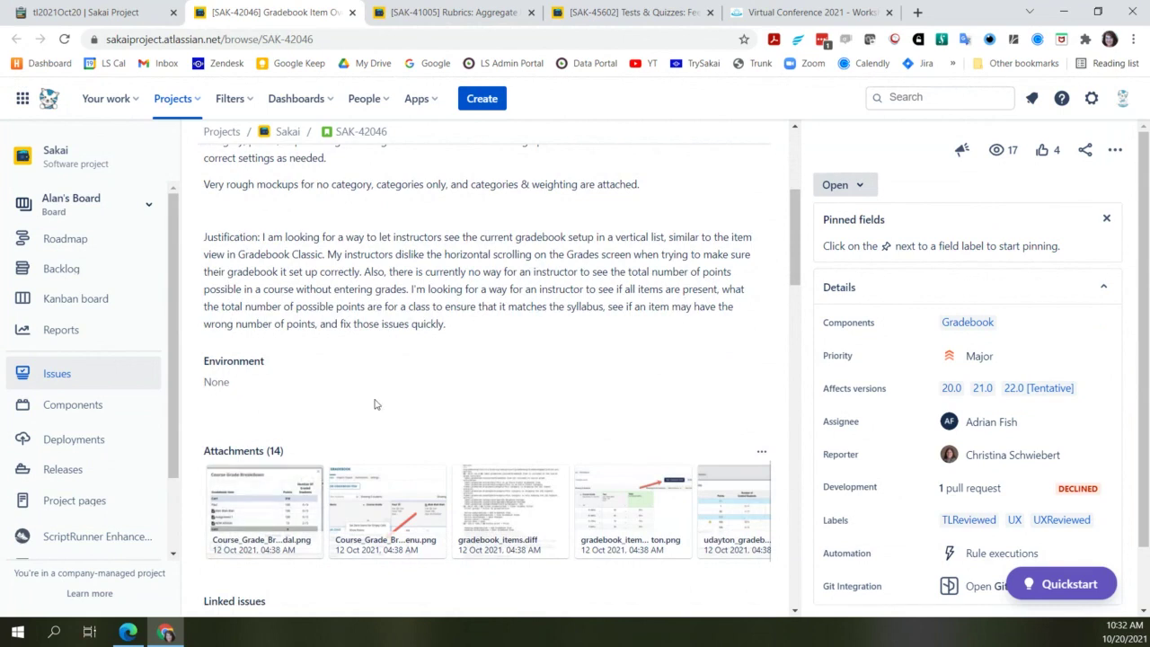
scroll(376, 400, up, 1)
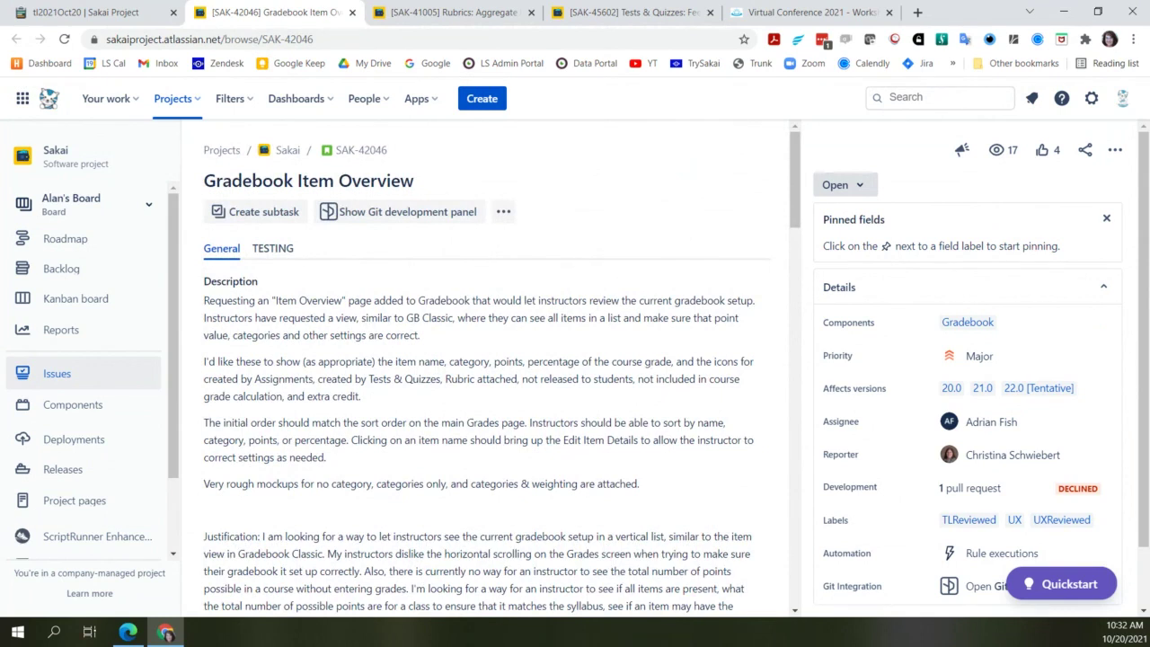
Open the 21.1 on MySQL instance from the Sakai nightly servers list in a new browser tab and log in with the instructor user ID and password.
click(917, 13)
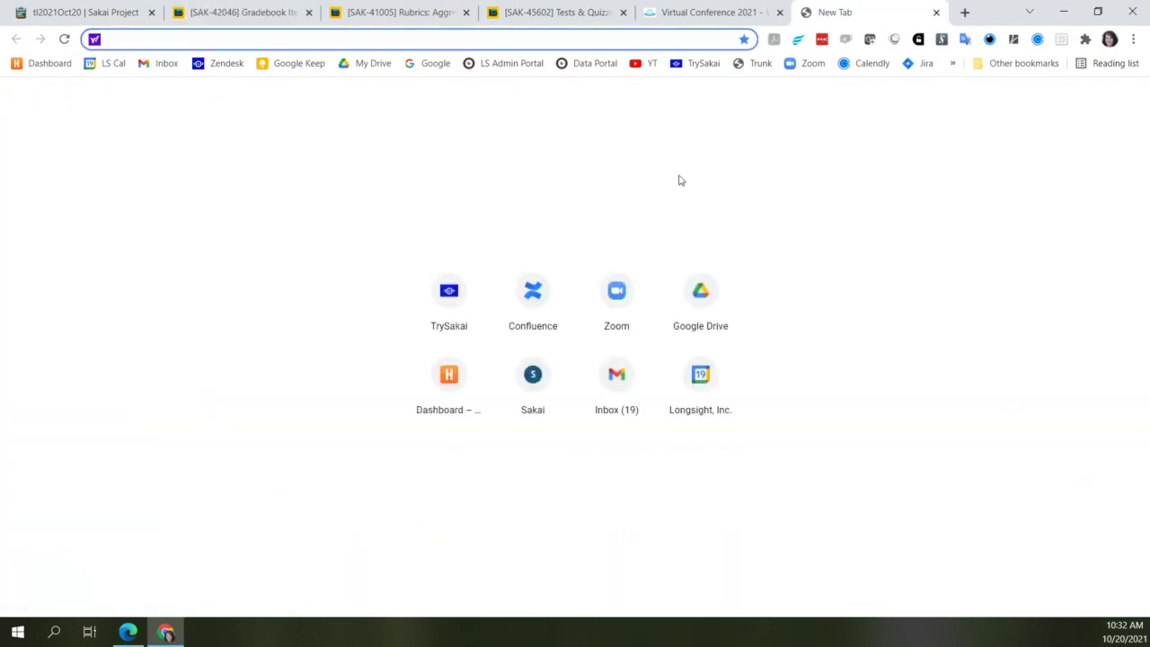
click(755, 63)
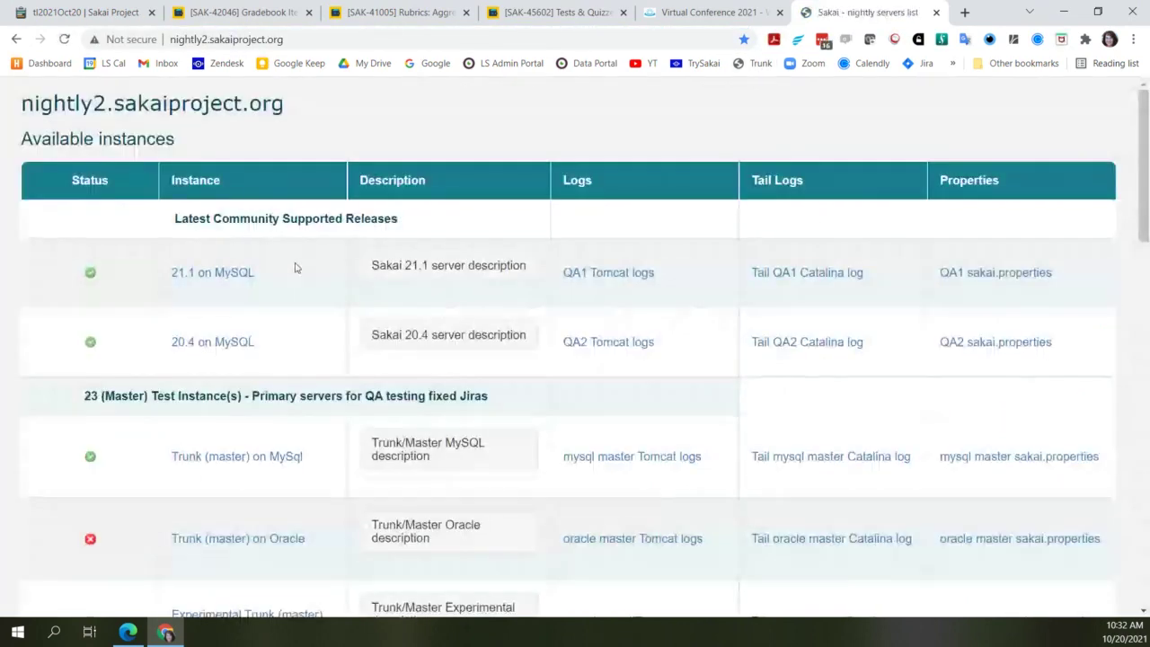
click(250, 271)
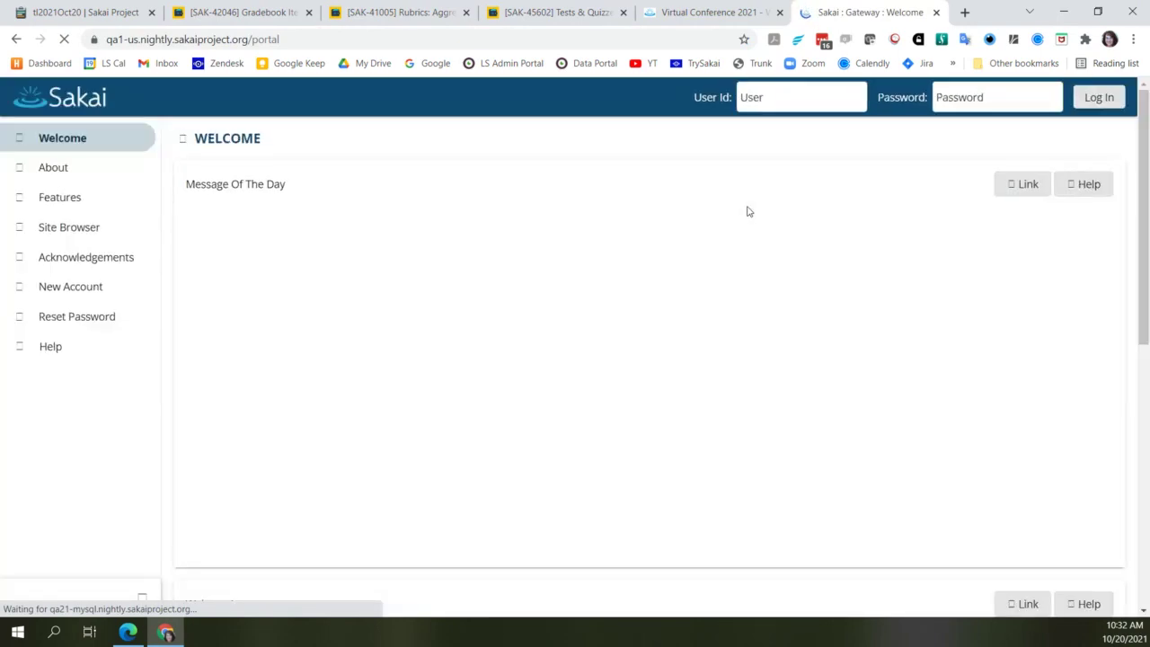
click(795, 100)
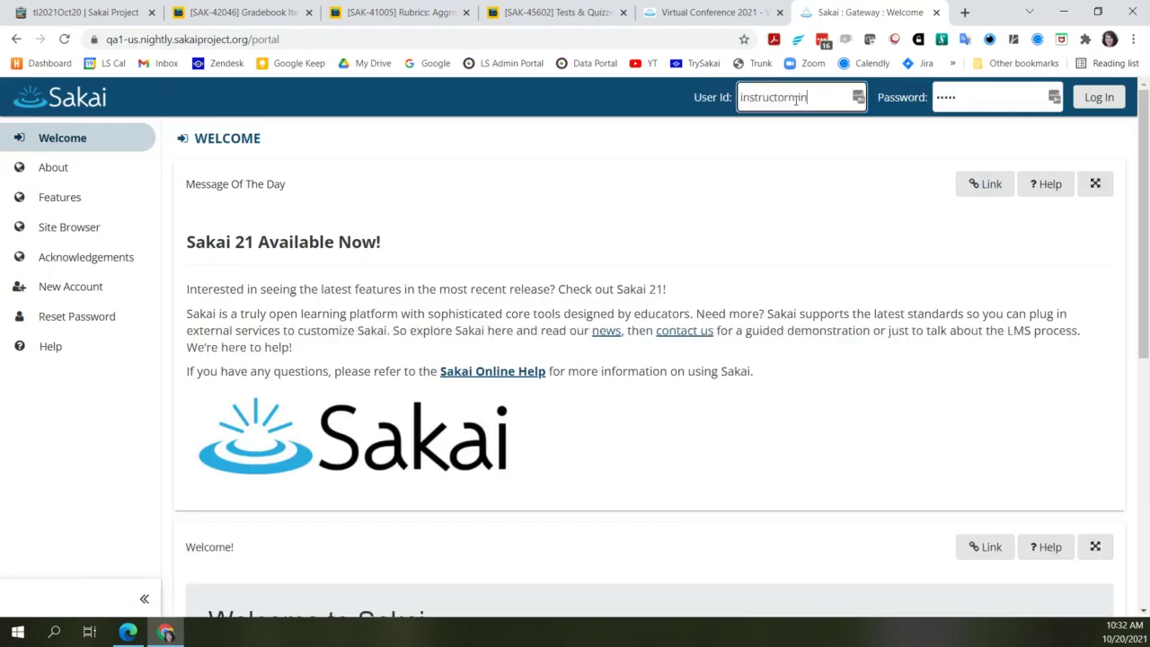
key(Return)
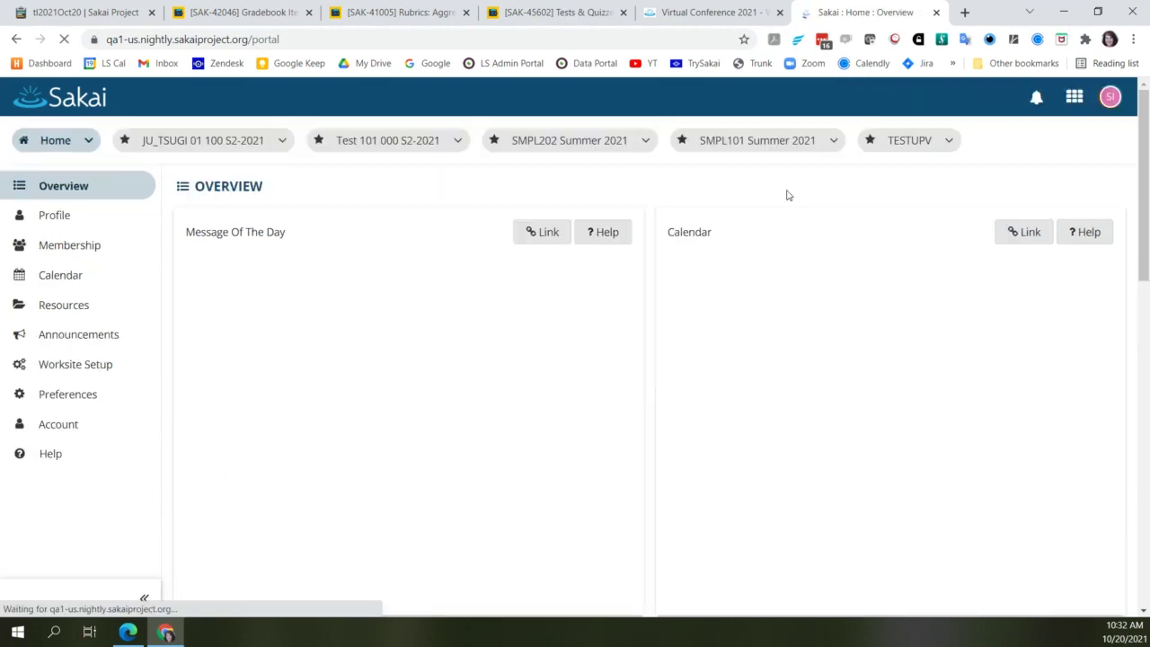
Open the Gradebook of the SMPL101 Summer 2021 site and bring up its item order settings.
click(778, 139)
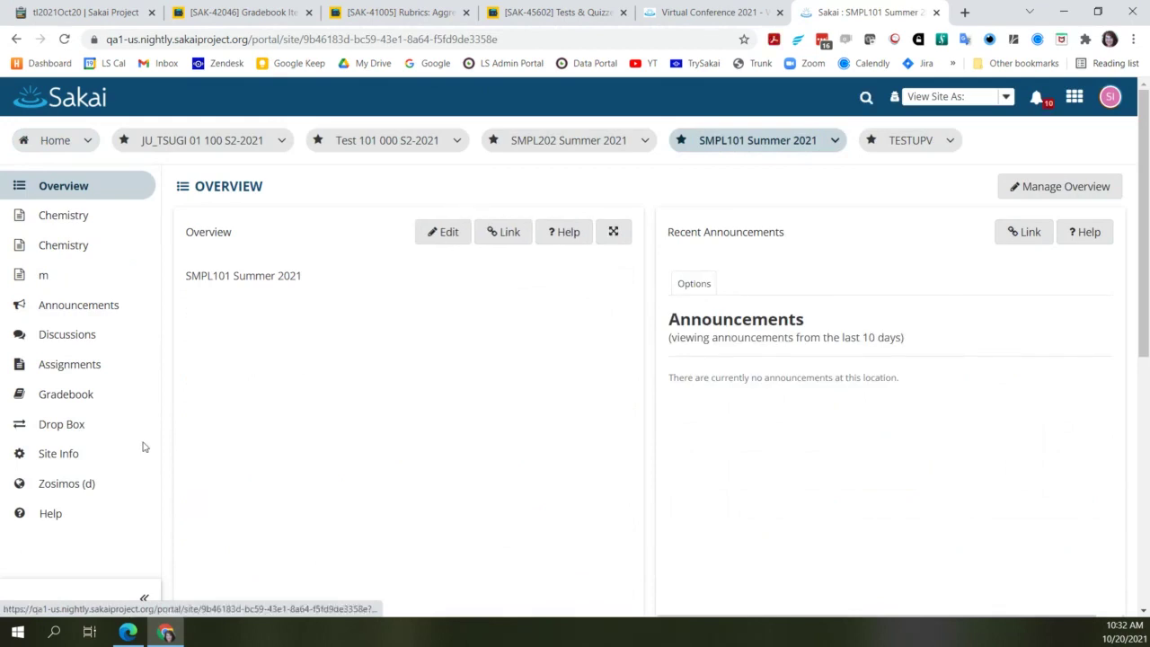
click(52, 404)
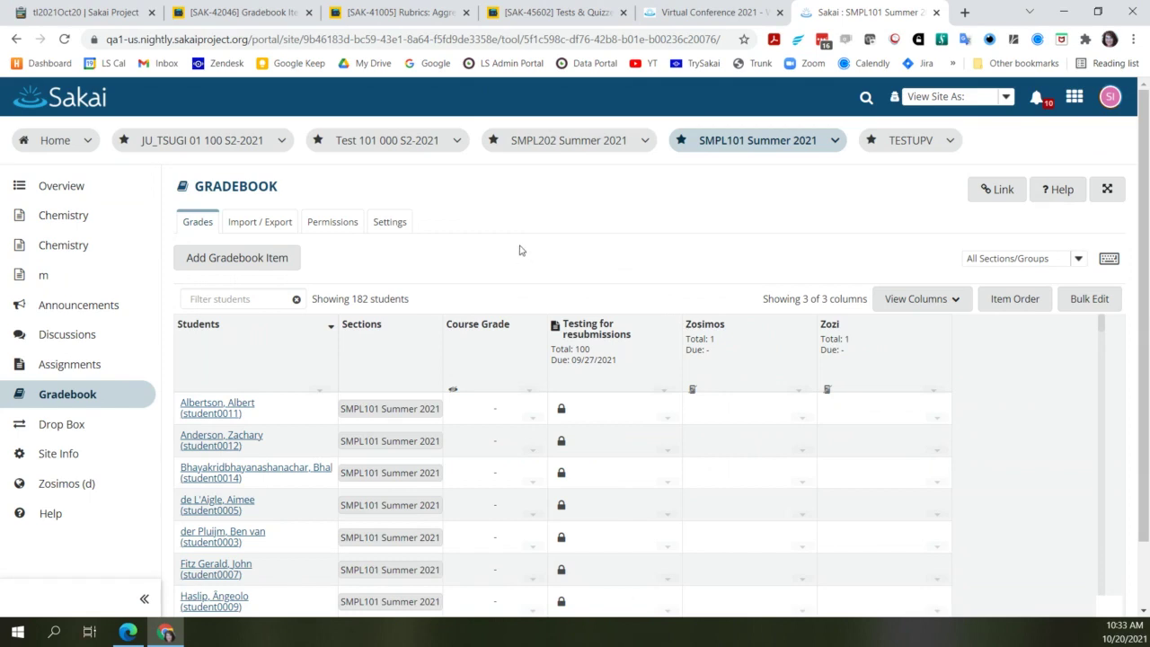
click(1017, 300)
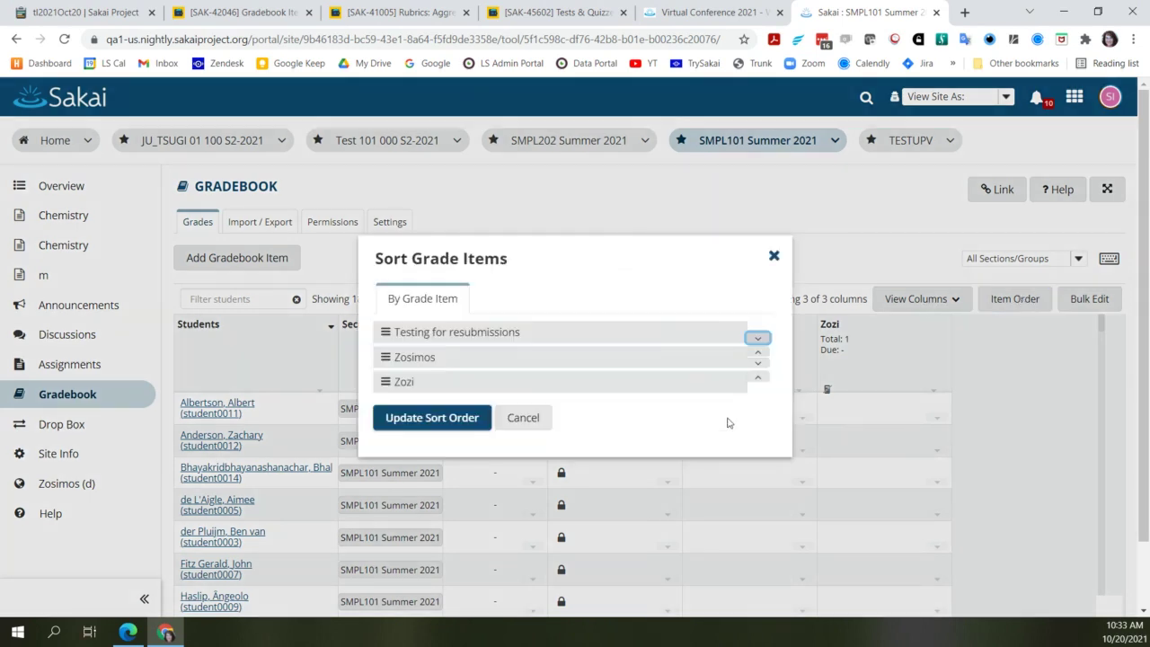
Close the item order settings, then review the Bulk Edit options of the gradebook items and leave them without saving.
click(773, 257)
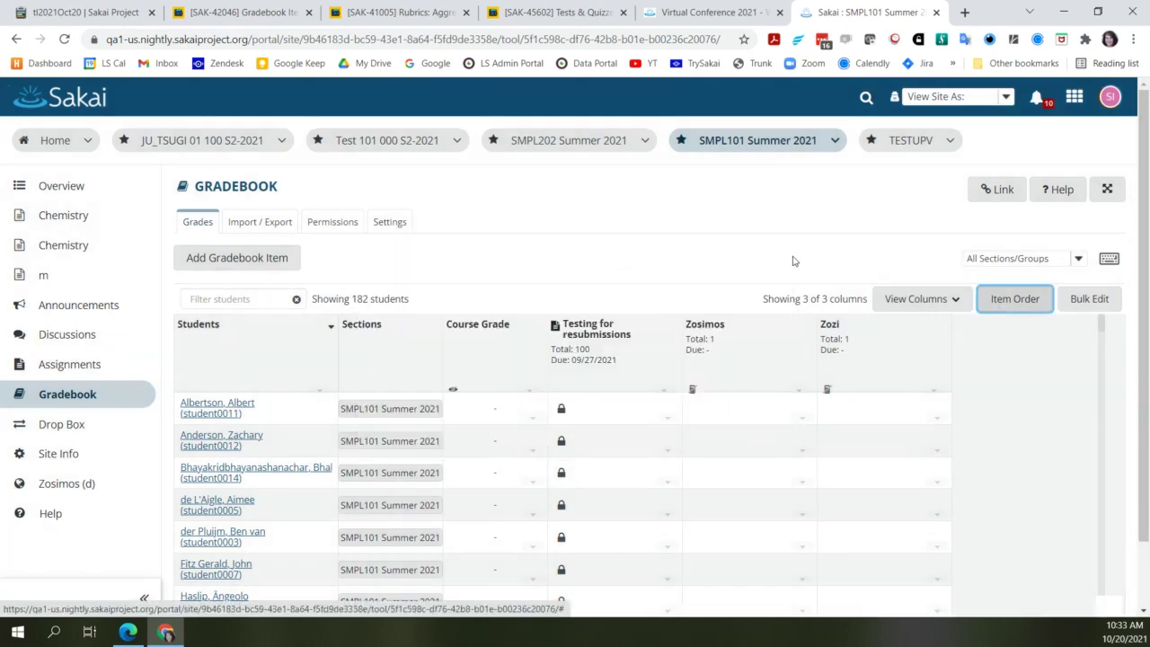
click(1107, 300)
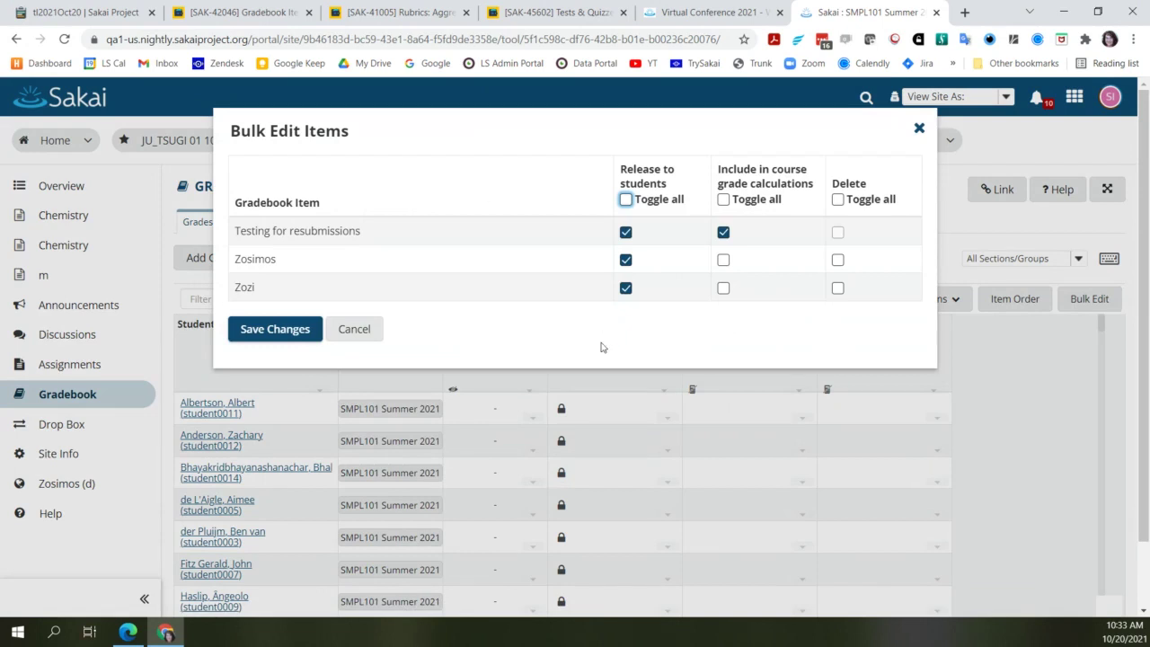
click(920, 131)
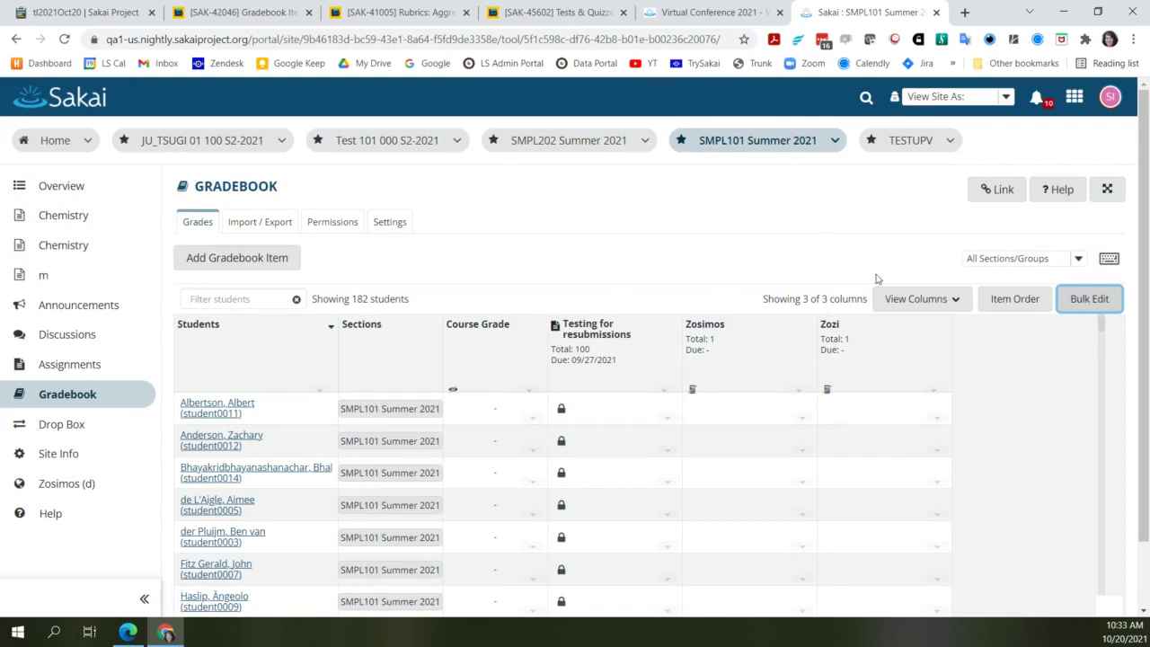
Return to SAK-42046 and view its Gradebook_items_button.png attachment.
click(233, 13)
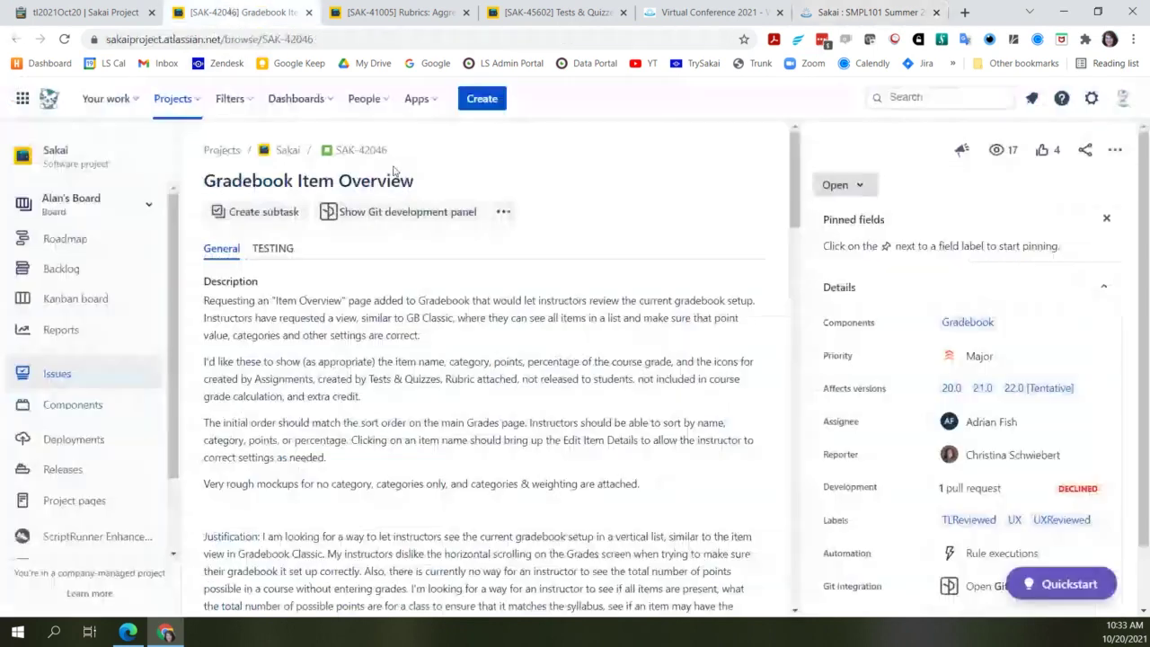
scroll(454, 428, down, 3)
scroll(454, 427, down, 1)
click(651, 400)
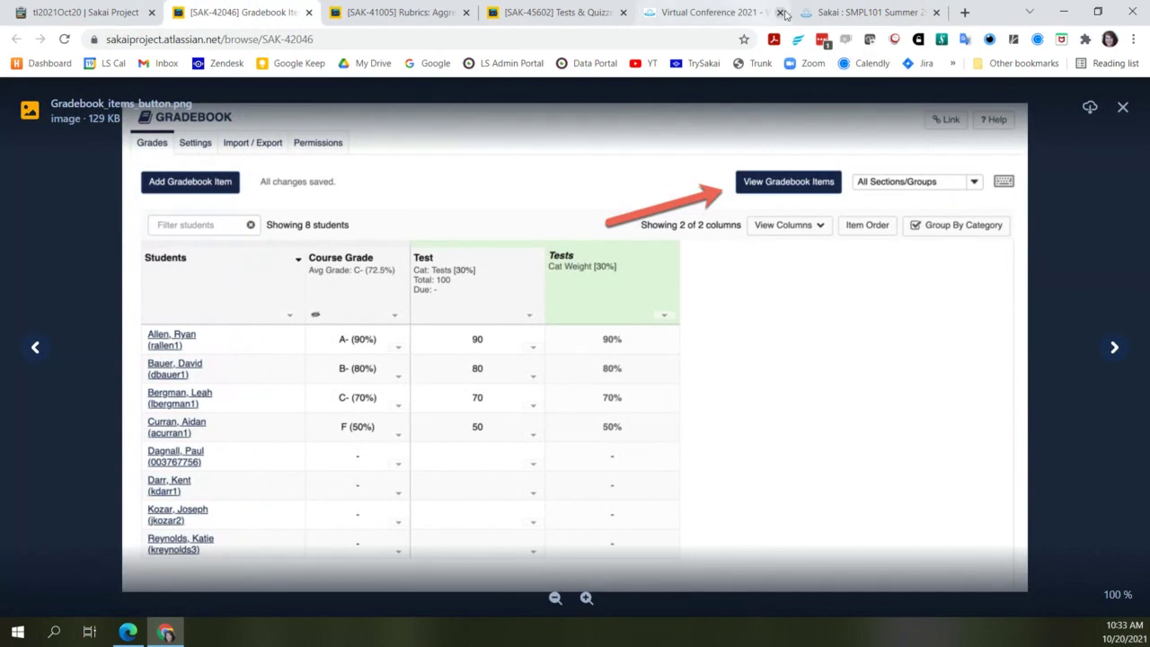
Compare the Course Grade column's options in the SMPL101 Gradebook with the Course_Grade_Breakdown_menu.png attachment of SAK-42046.
click(834, 15)
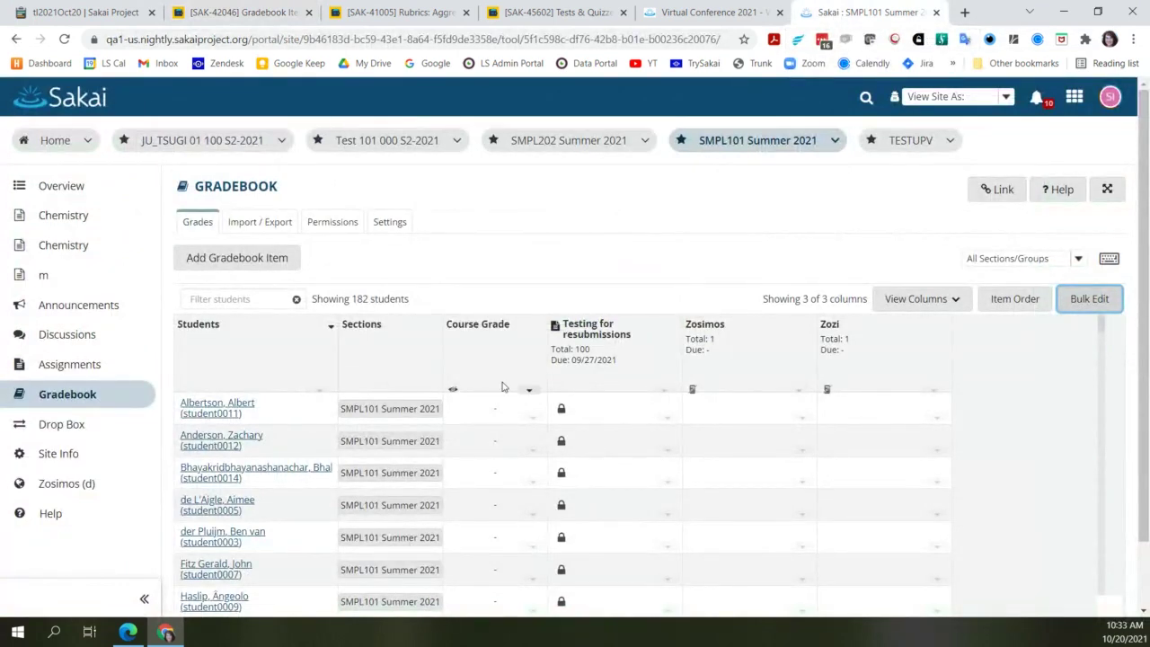
click(532, 391)
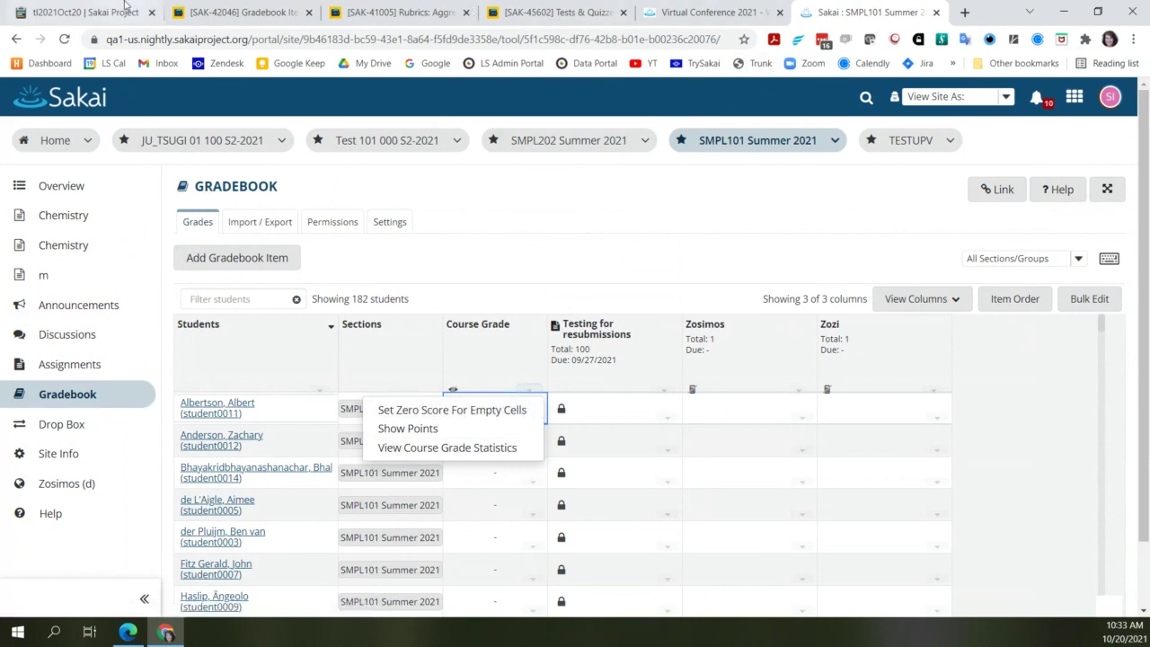
click(235, 12)
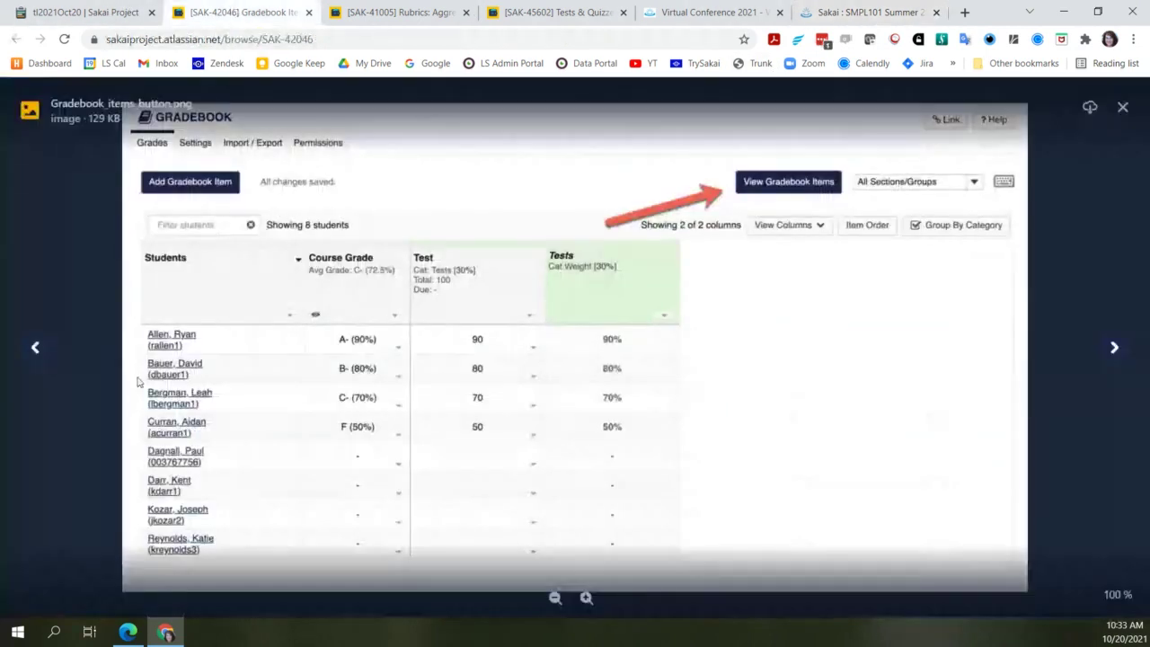
click(35, 348)
click(36, 348)
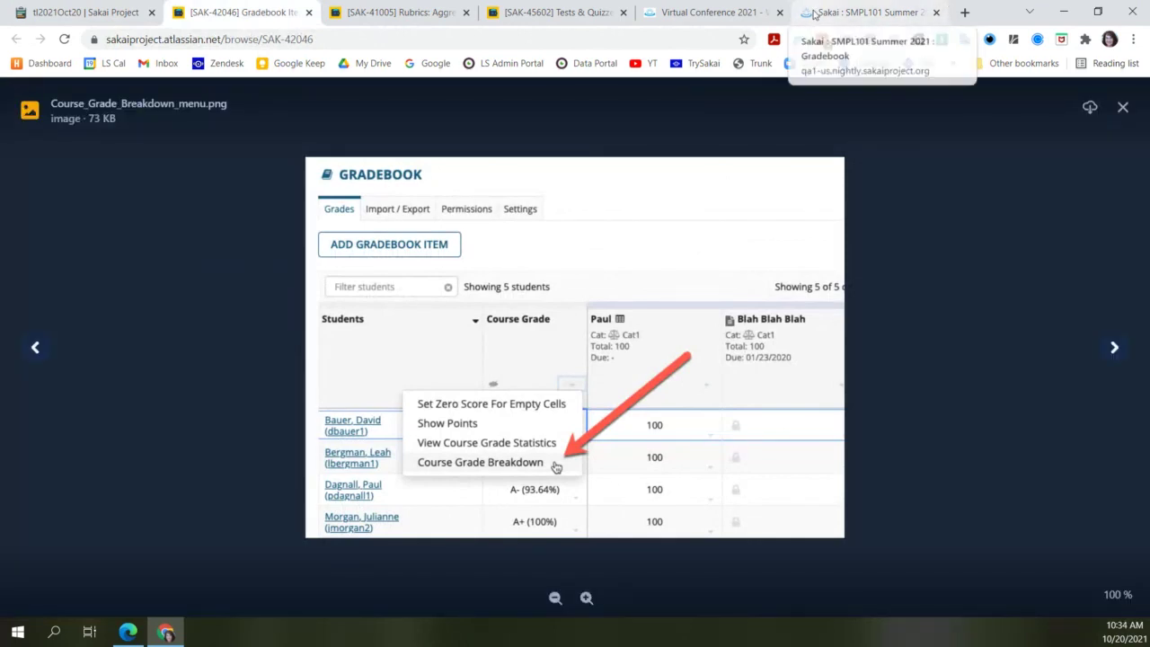
click(813, 13)
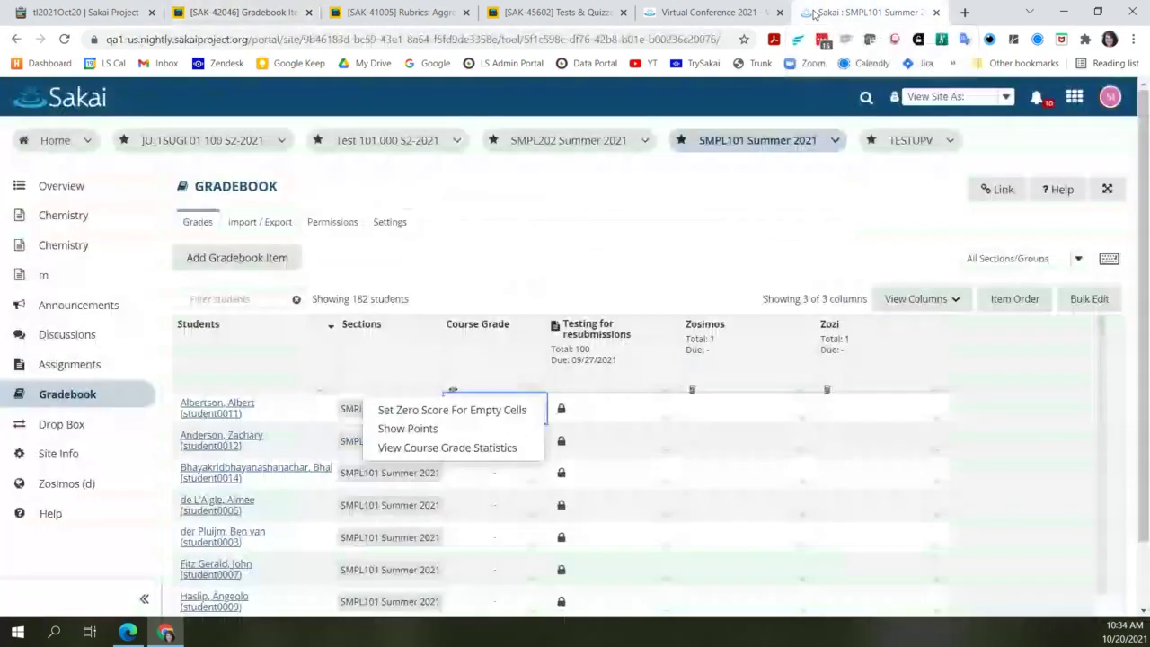
Compare the Gradebook's Bulk Edit options with the Course_Grade_Breakdown_modal.png attachment of SAK-42046 and close the preview.
click(1075, 302)
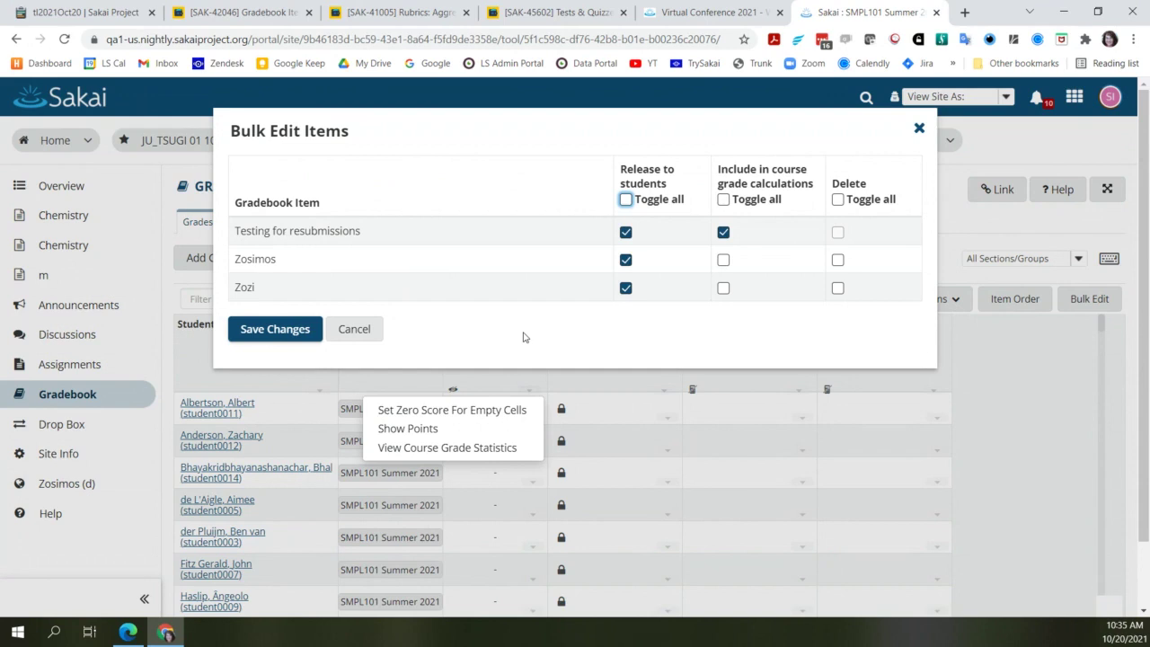
click(260, 23)
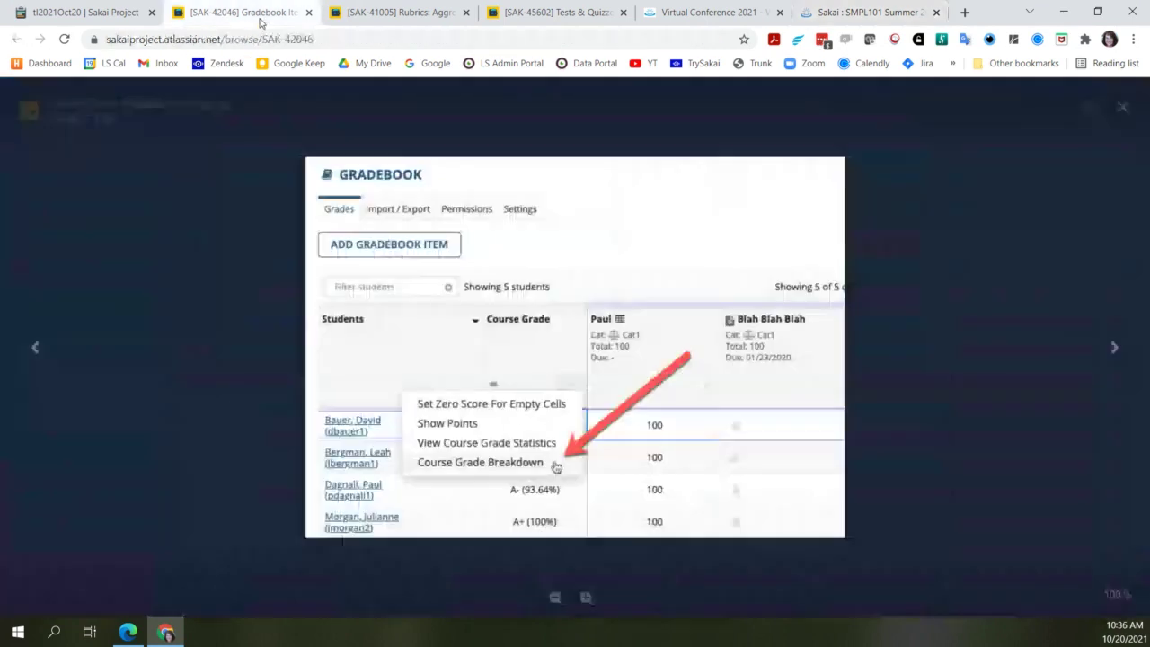
click(36, 348)
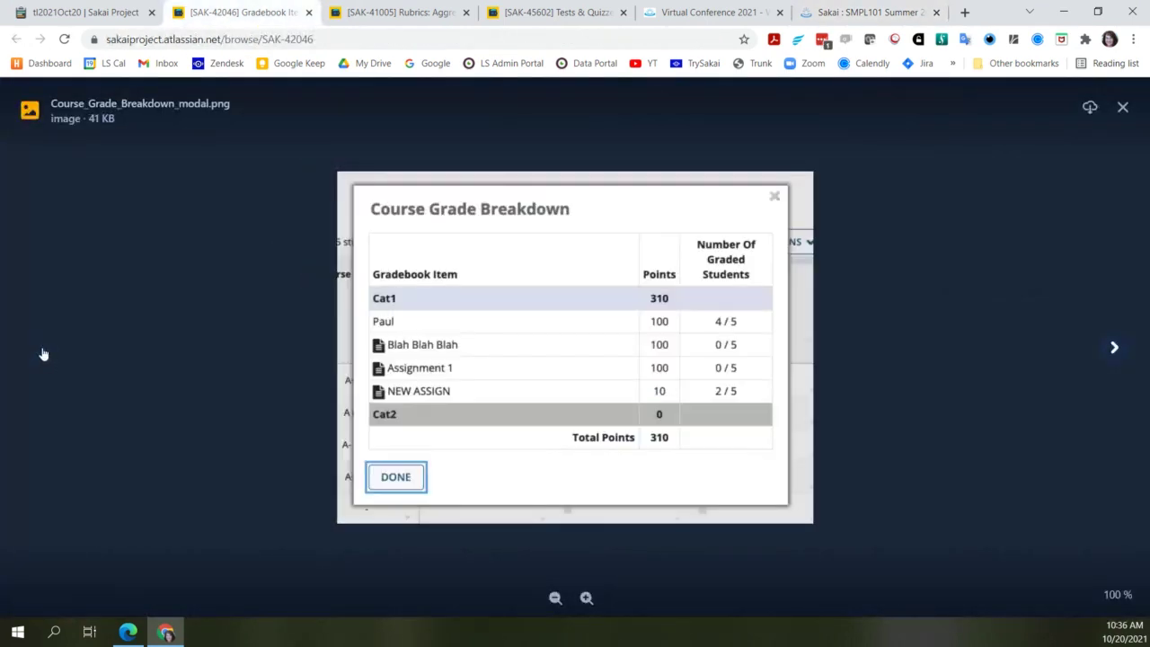
key(Escape)
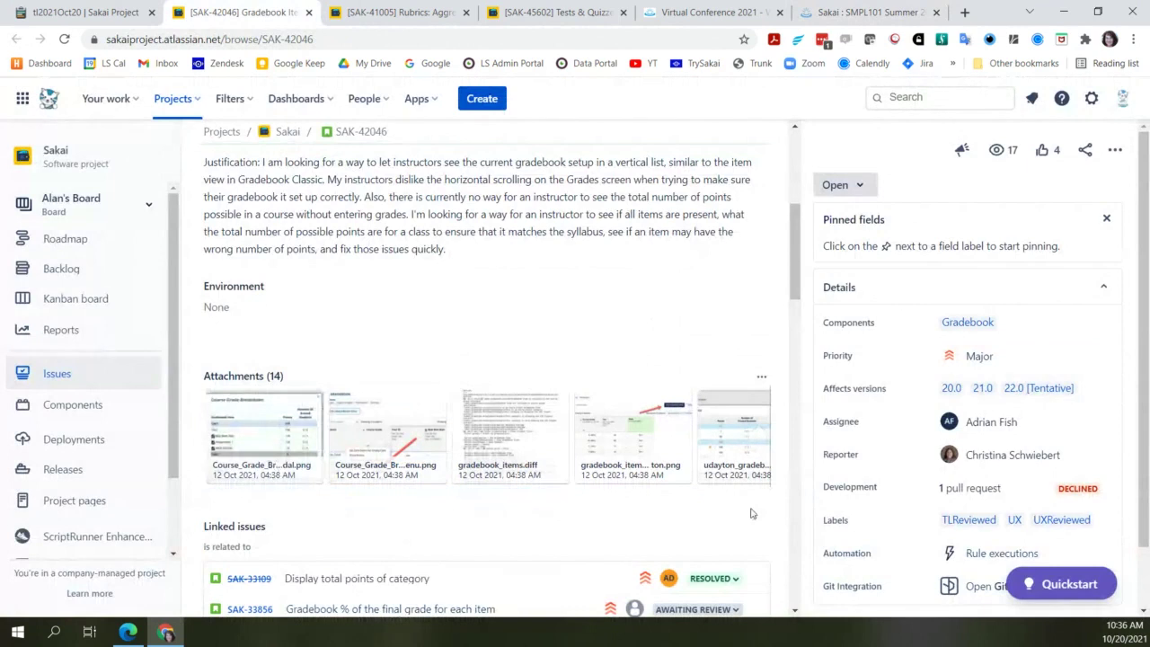
Show the attachments of SAK-42046 as a list and go to its third page.
click(761, 377)
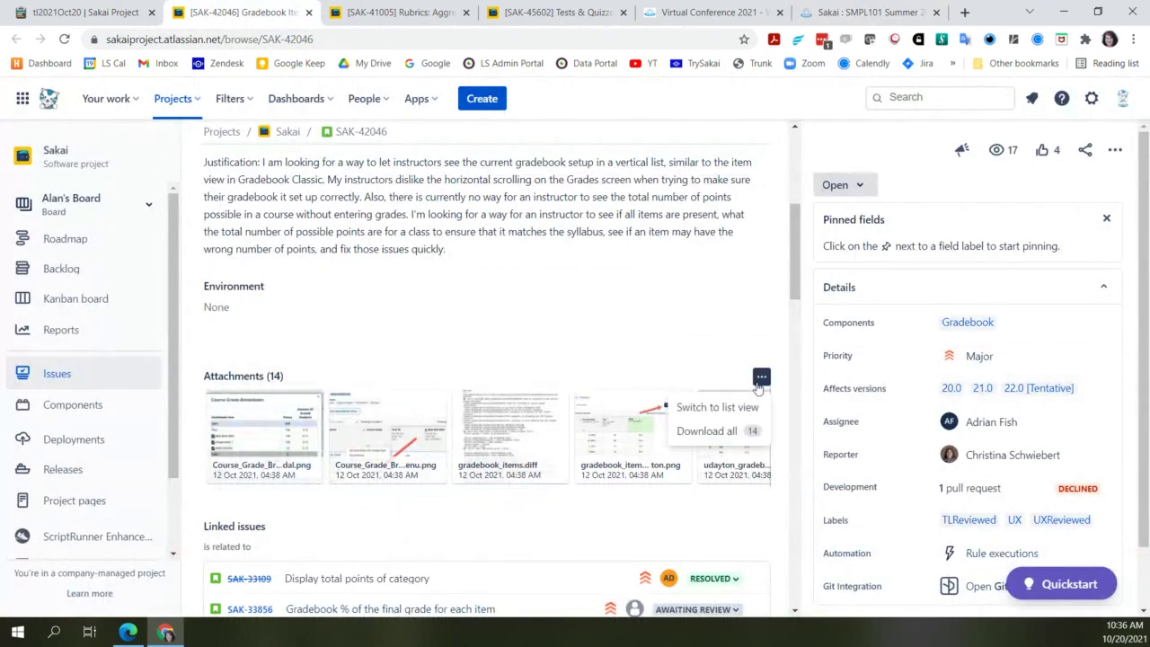
click(733, 410)
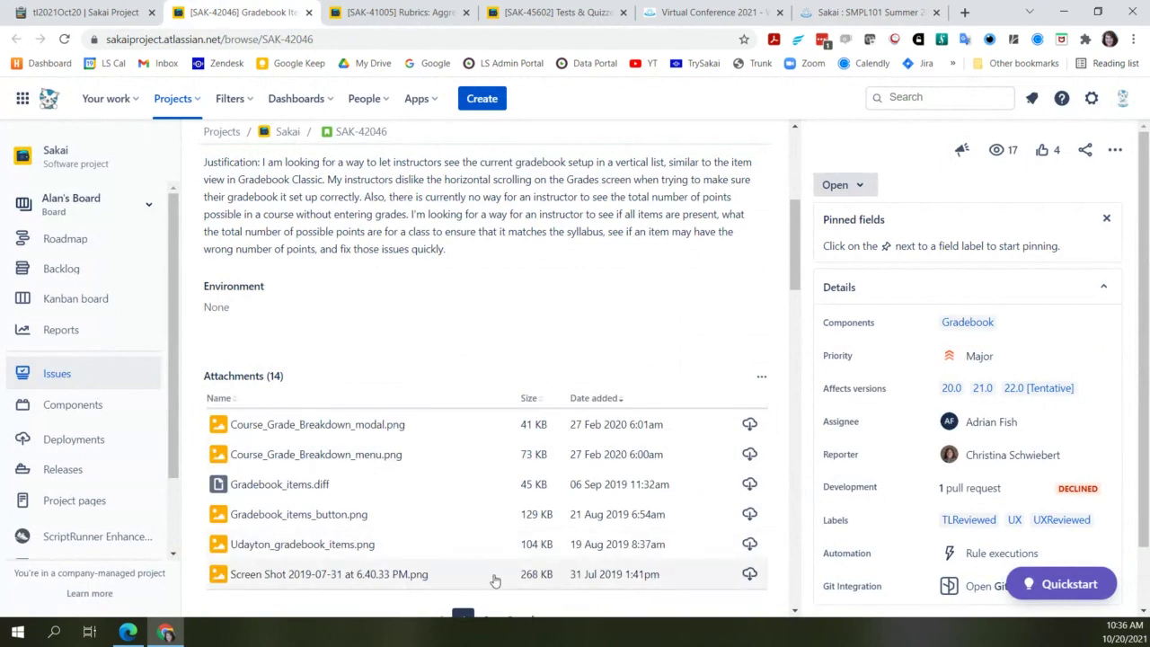
scroll(503, 582, down, 1)
scroll(518, 585, down, 1)
click(509, 471)
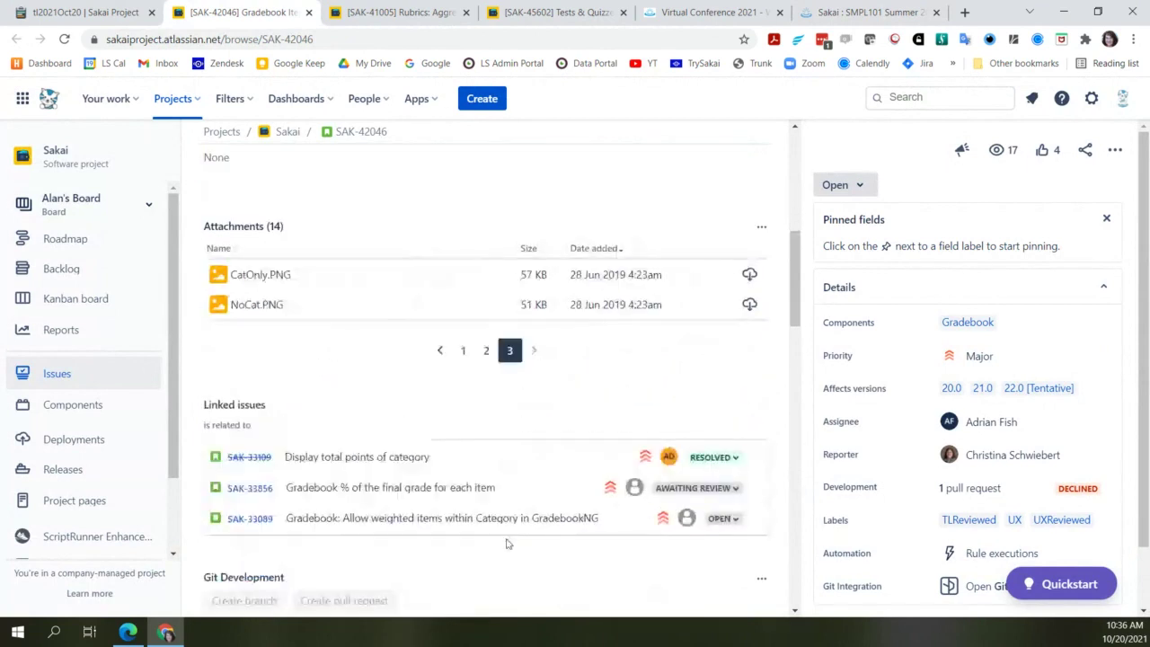
Try to enlarge the NoCat.PNG mockup with the browser zoom, restore the zoom to 100%, and close the preview.
click(259, 305)
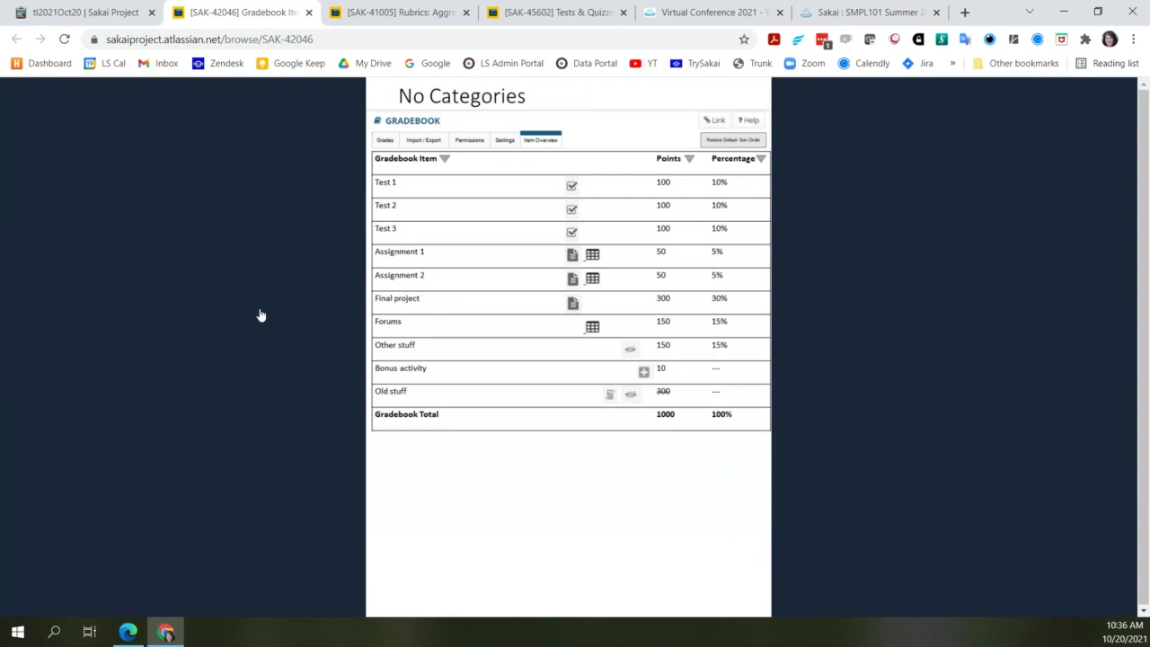
key(ctrl+plus)
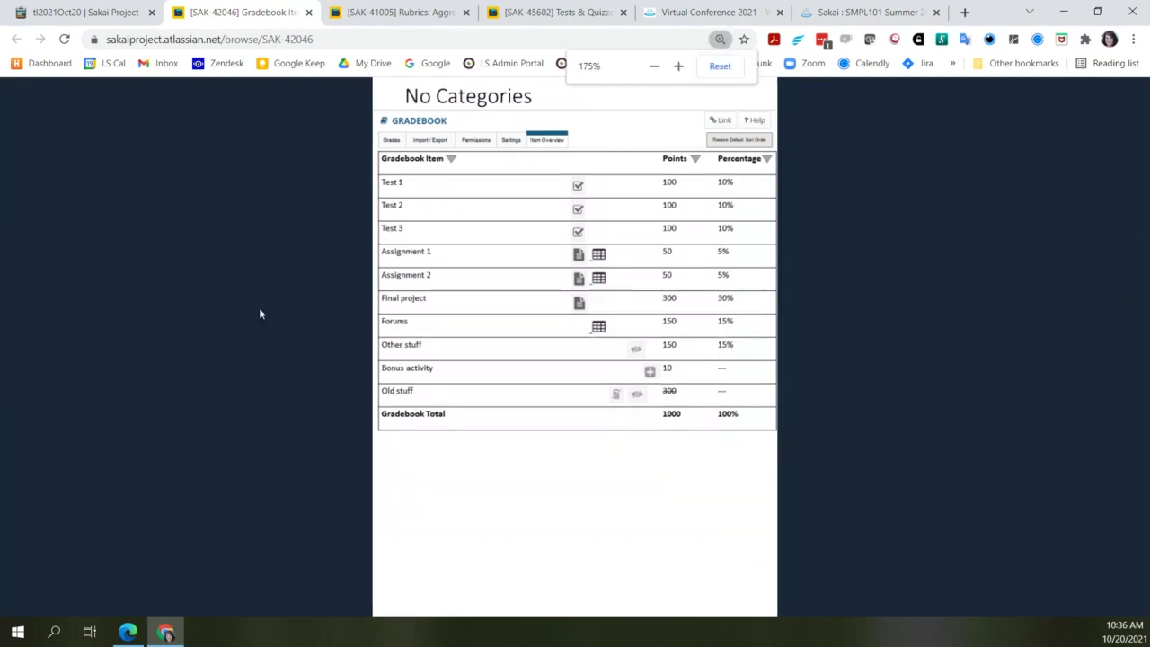
click(503, 175)
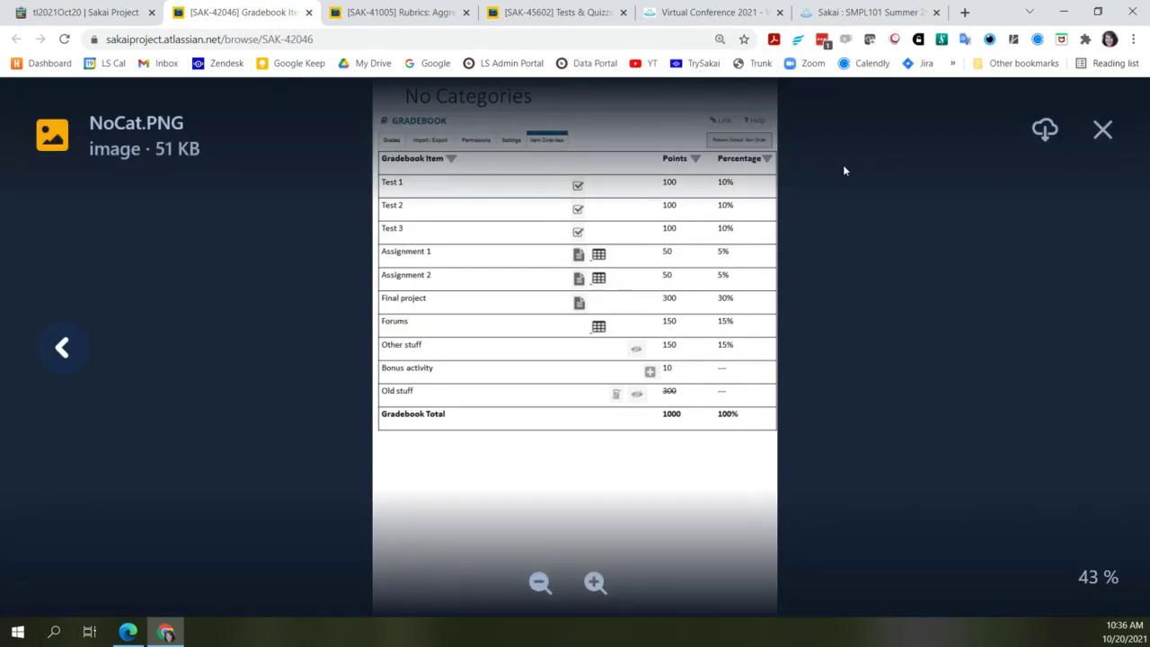
key(ctrl+minus)
key(ctrl+minus)
key(ctrl+minus)
key(ctrl+minus)
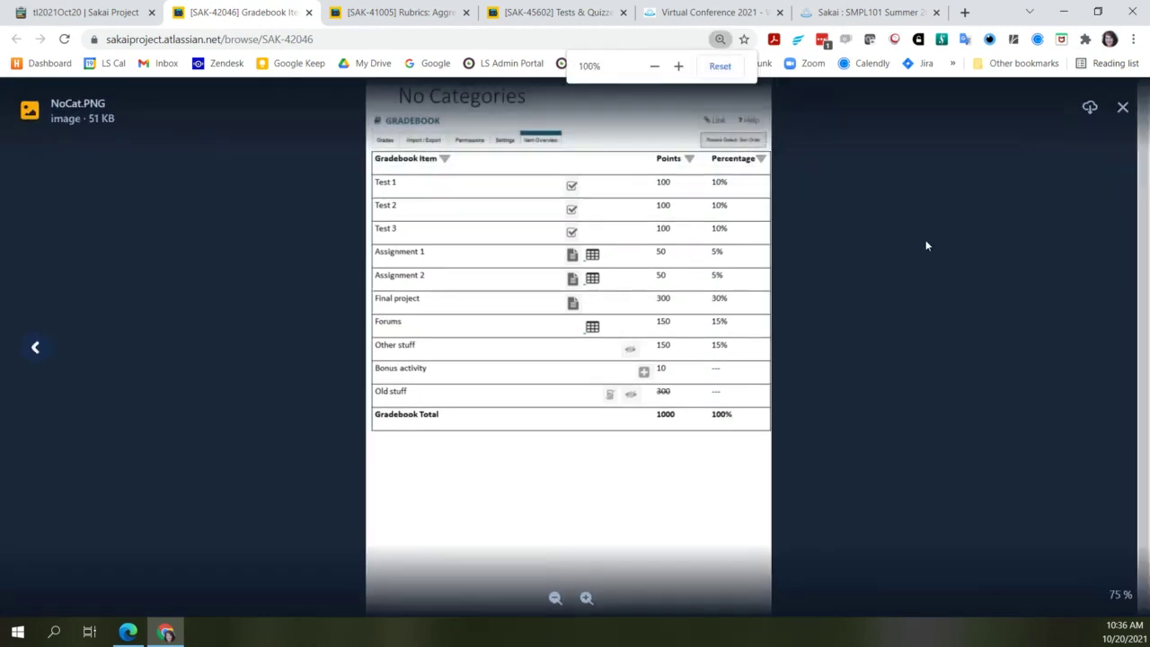
key(Escape)
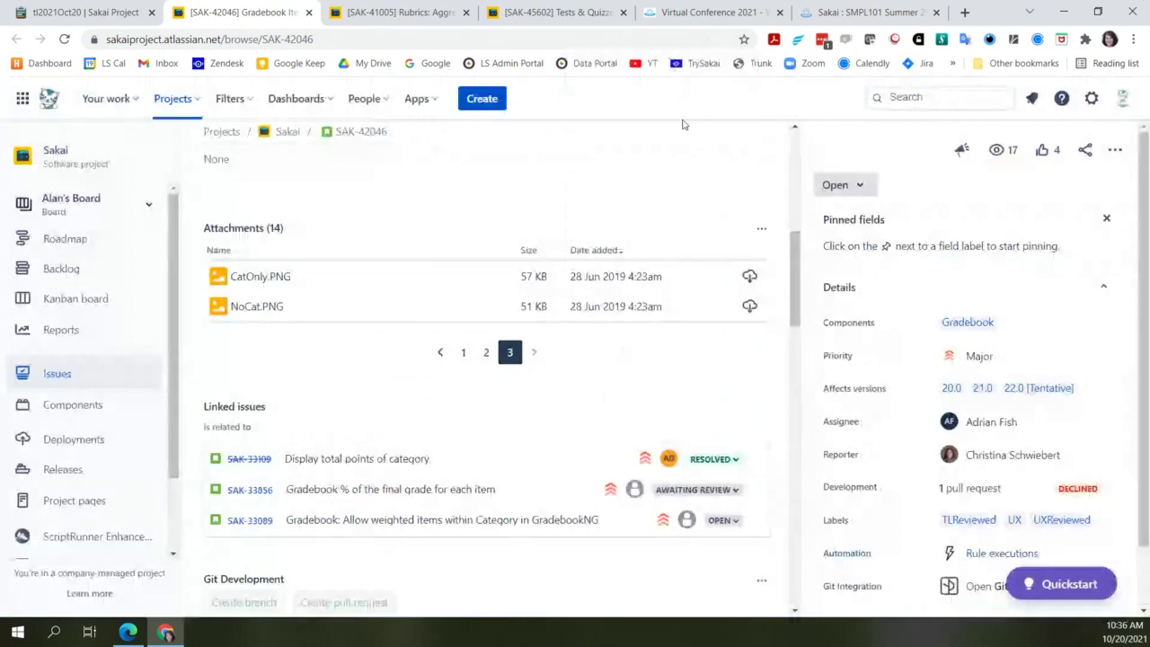
Reopen the NoCat.PNG mockup from the attachments and enlarge the image to 113%.
scroll(398, 536, down, 2)
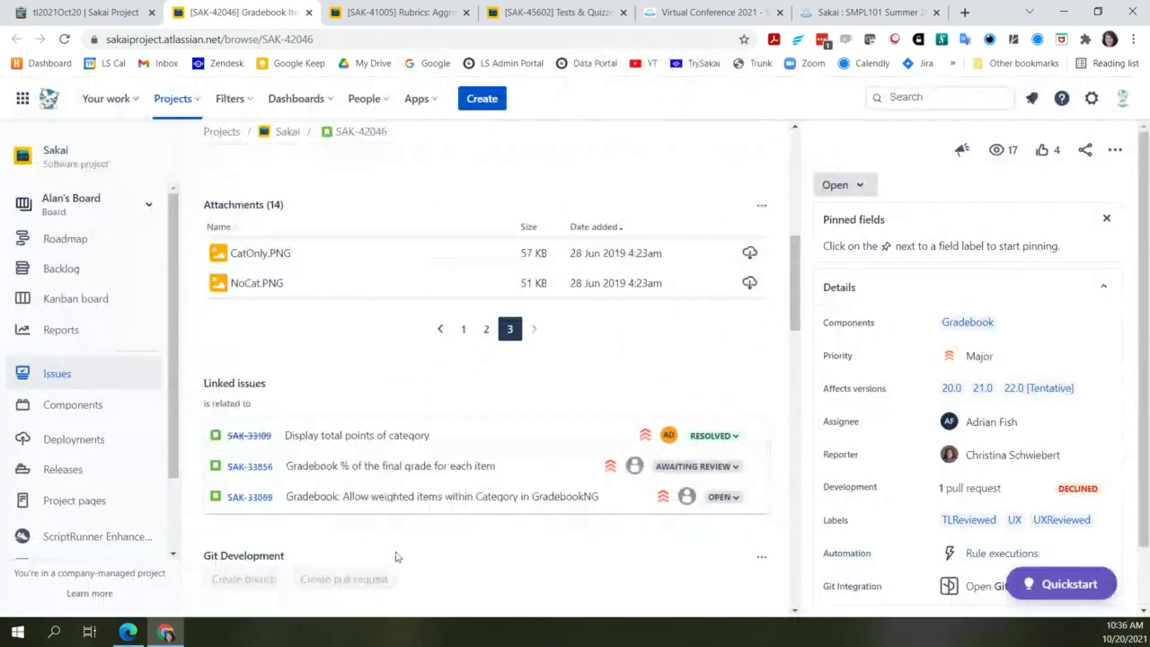
scroll(410, 529, up, 3)
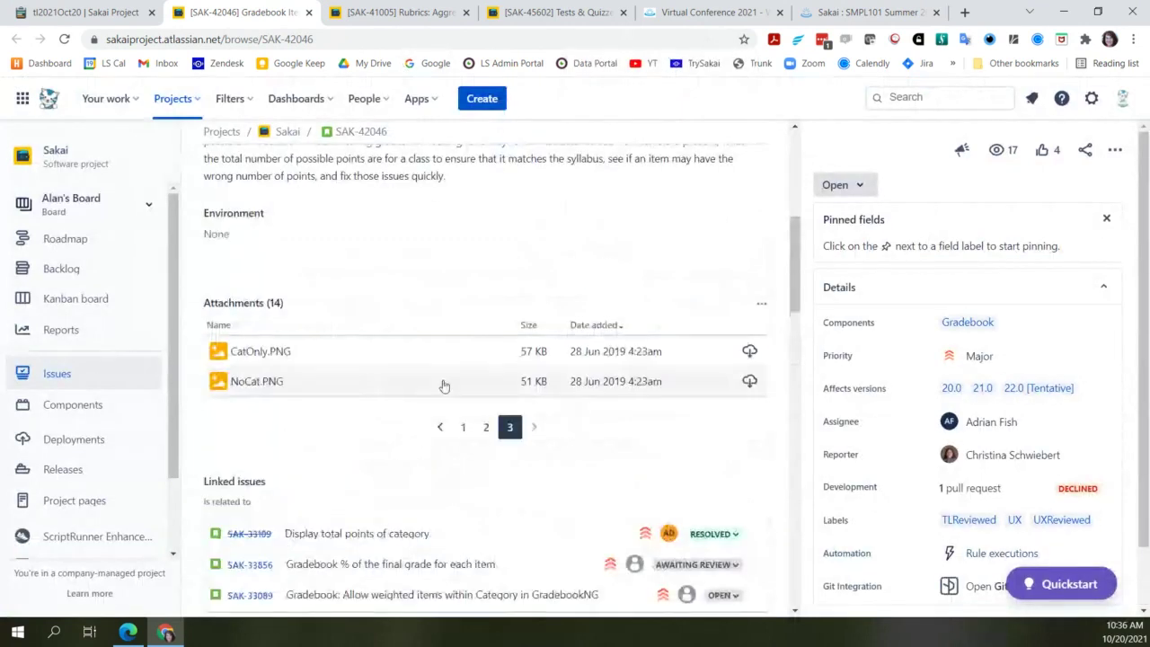
click(343, 392)
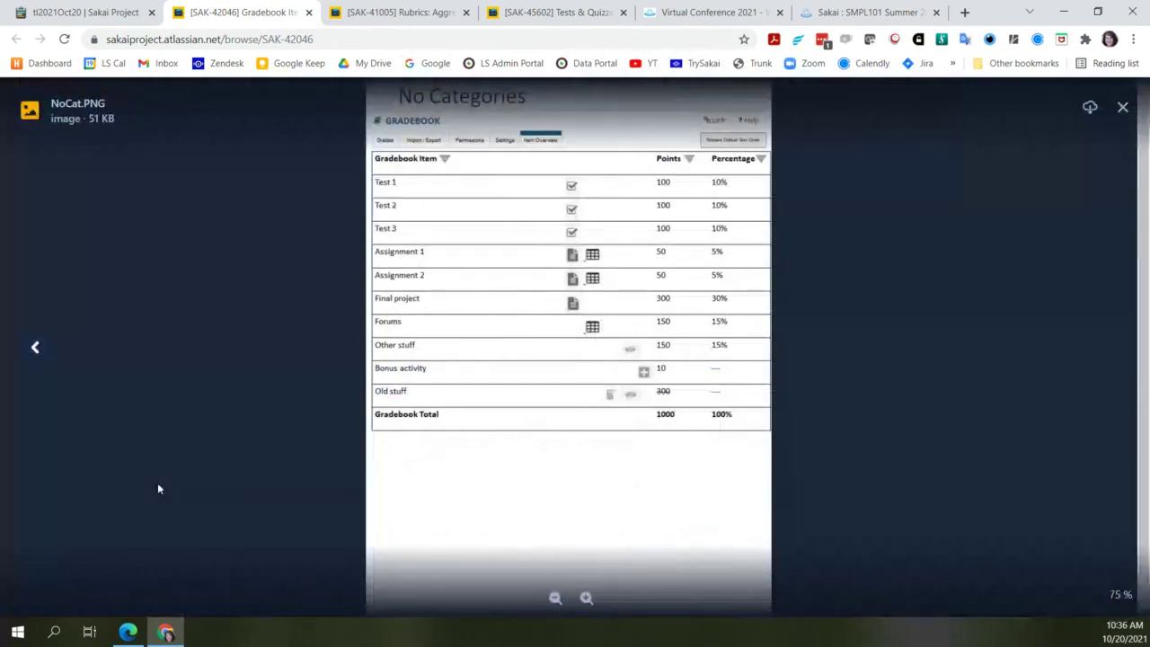
click(586, 597)
click(586, 597)
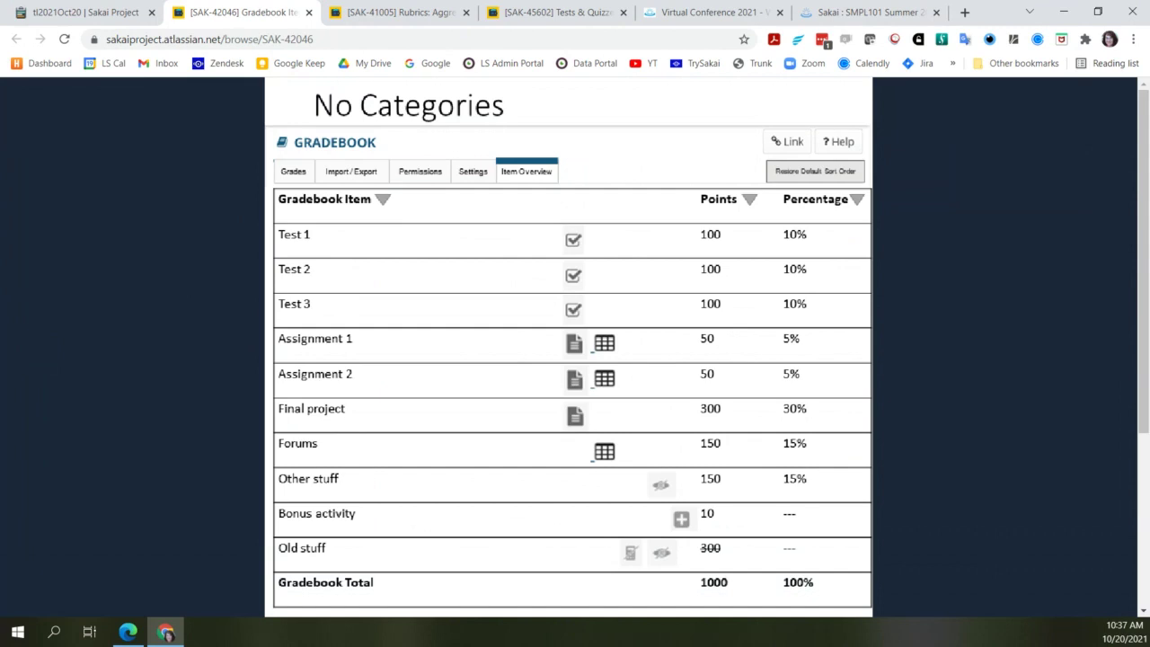
Close Bulk Edit in the SMPL101 Gradebook and compare the first student's grade summary with the NoCat.PNG mockup.
click(828, 13)
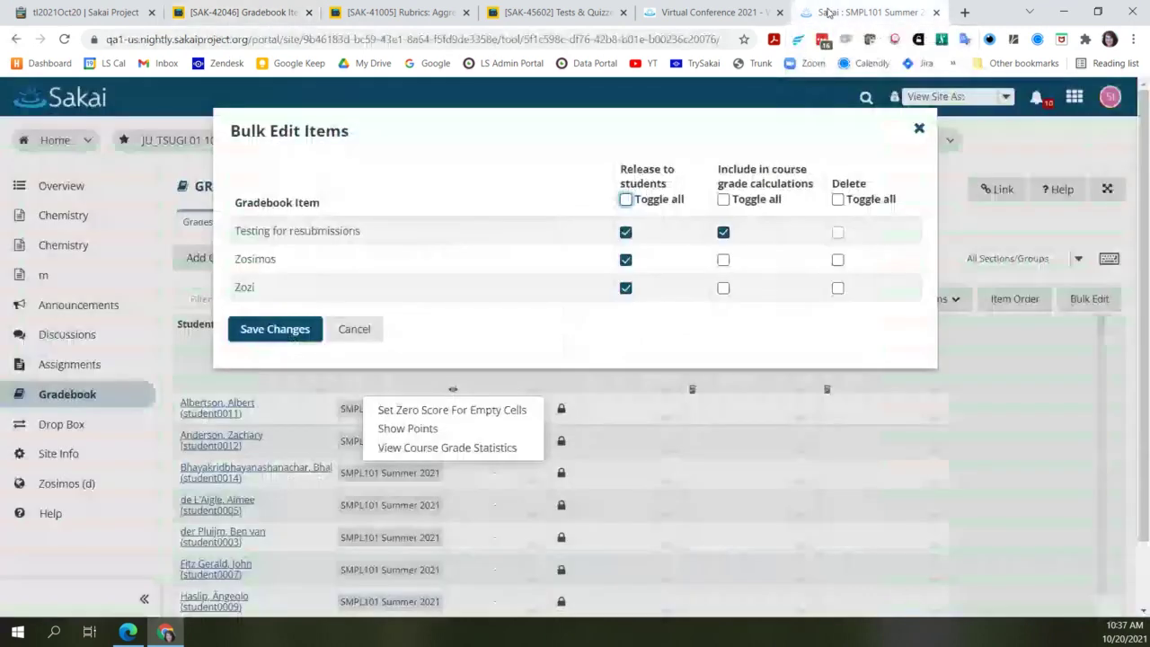
click(919, 128)
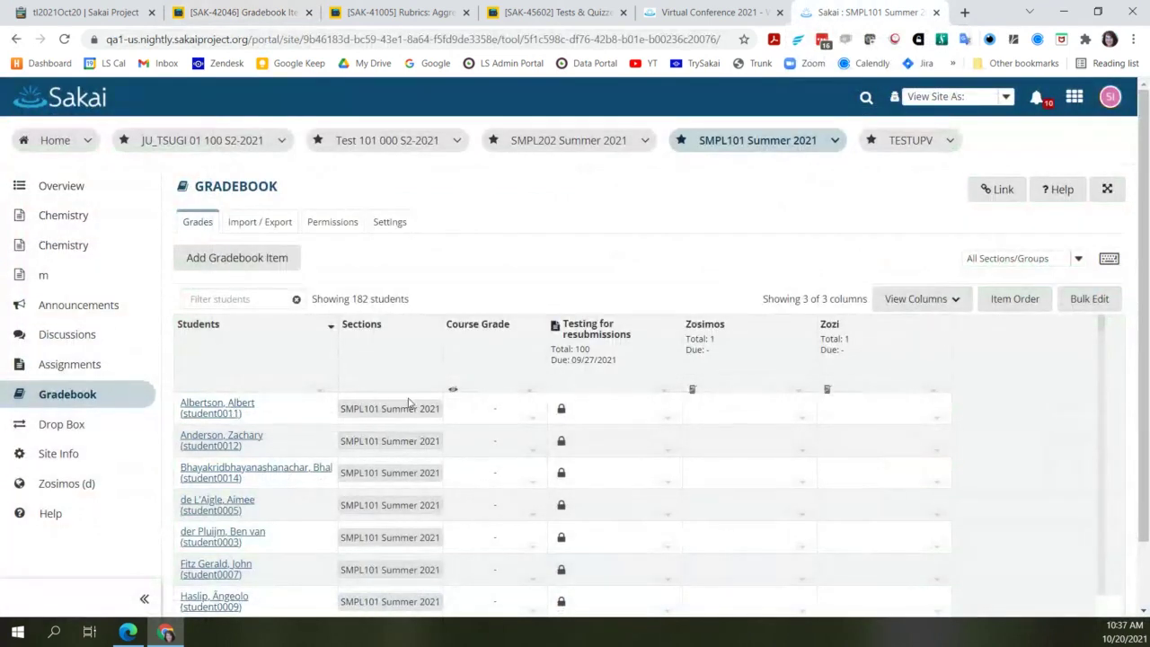
click(217, 406)
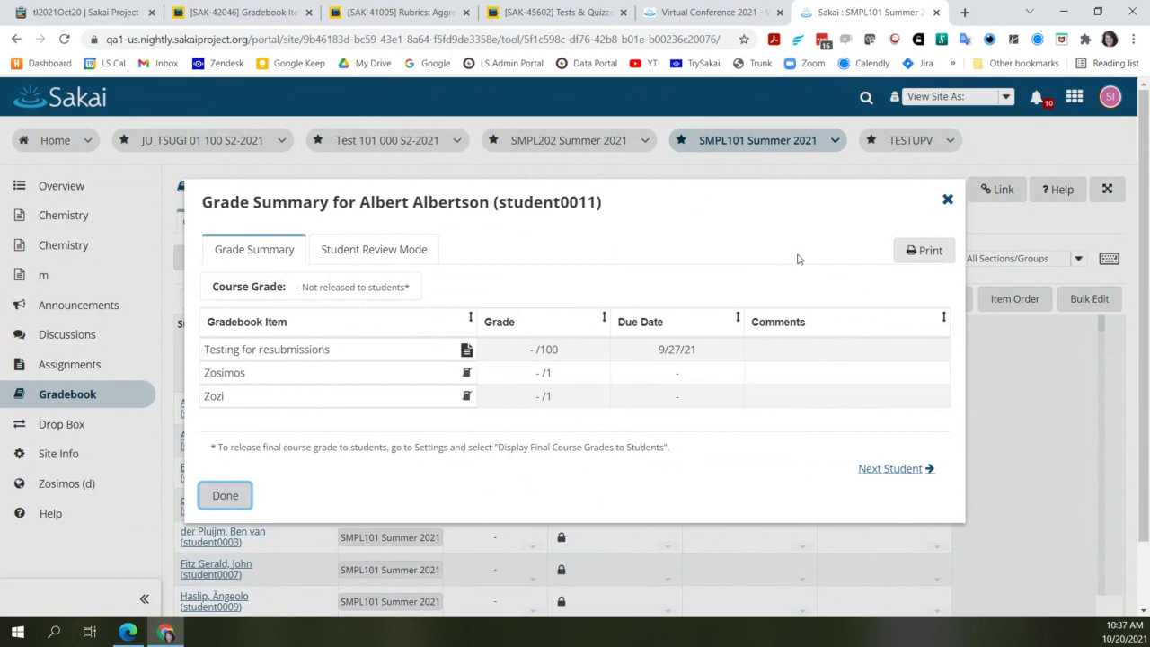
click(240, 14)
mouse_move(196, 291)
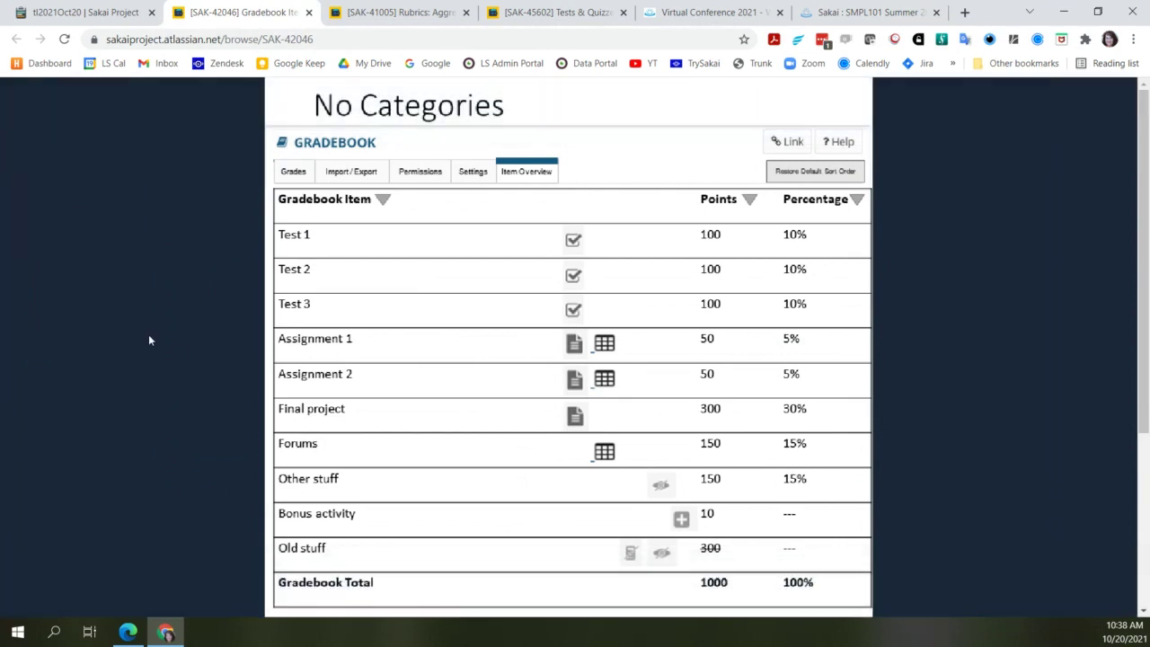
click(896, 12)
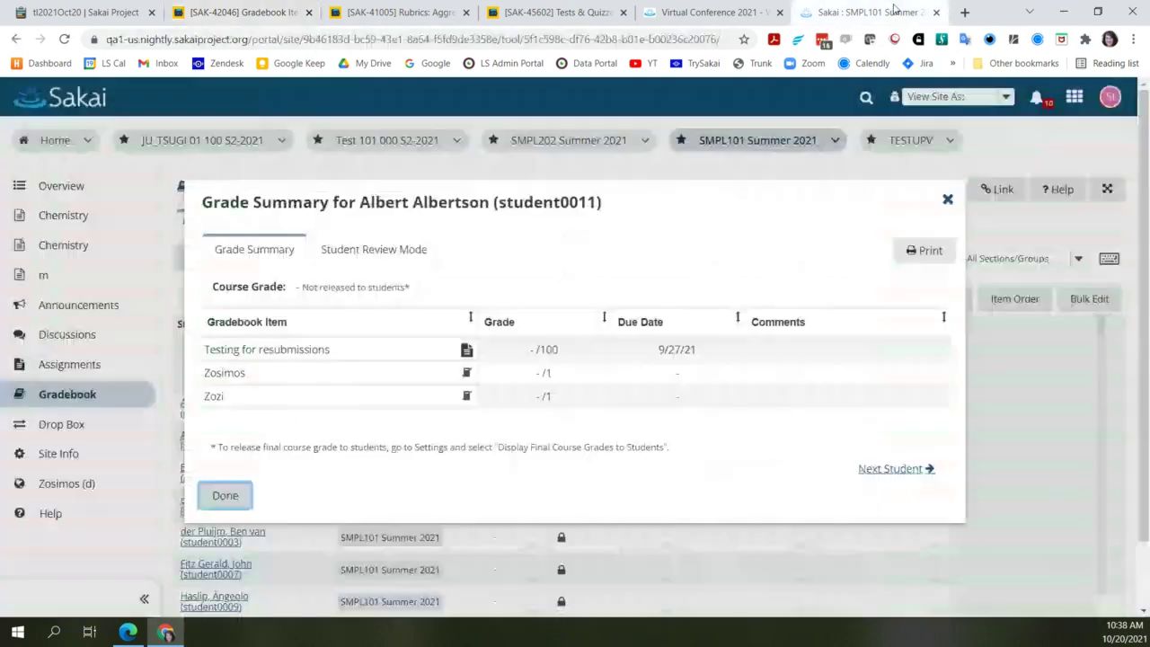
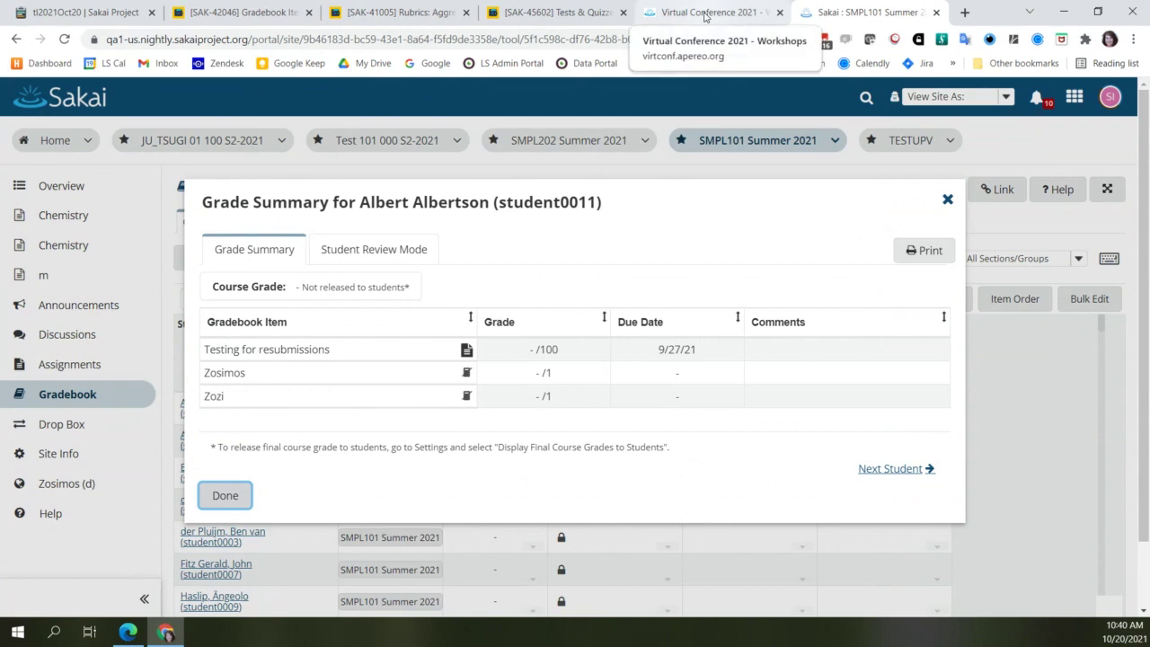
Return to the attachment preview of SAK-42046 and view the CatOnly.PNG mockup.
click(705, 13)
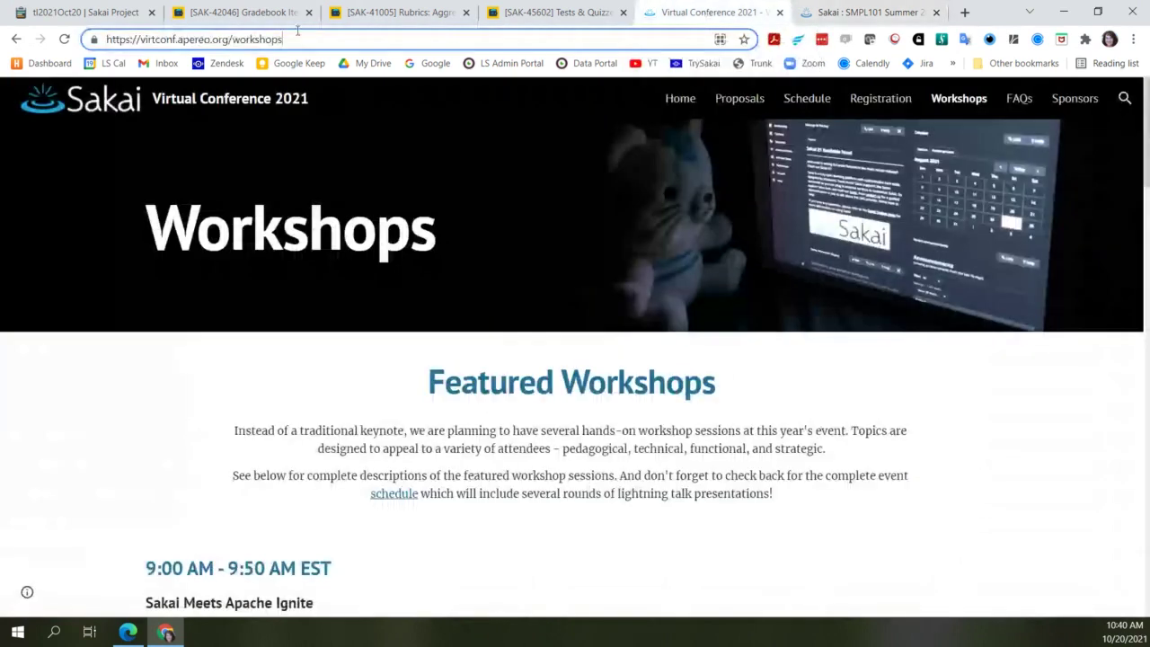
click(229, 13)
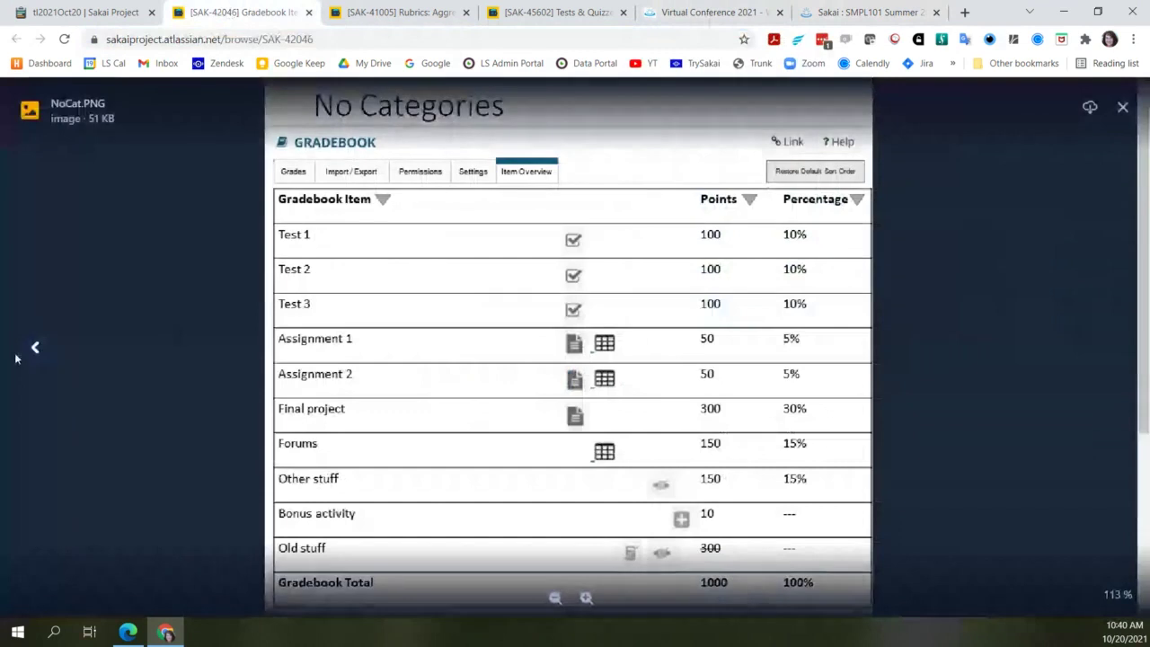
click(36, 352)
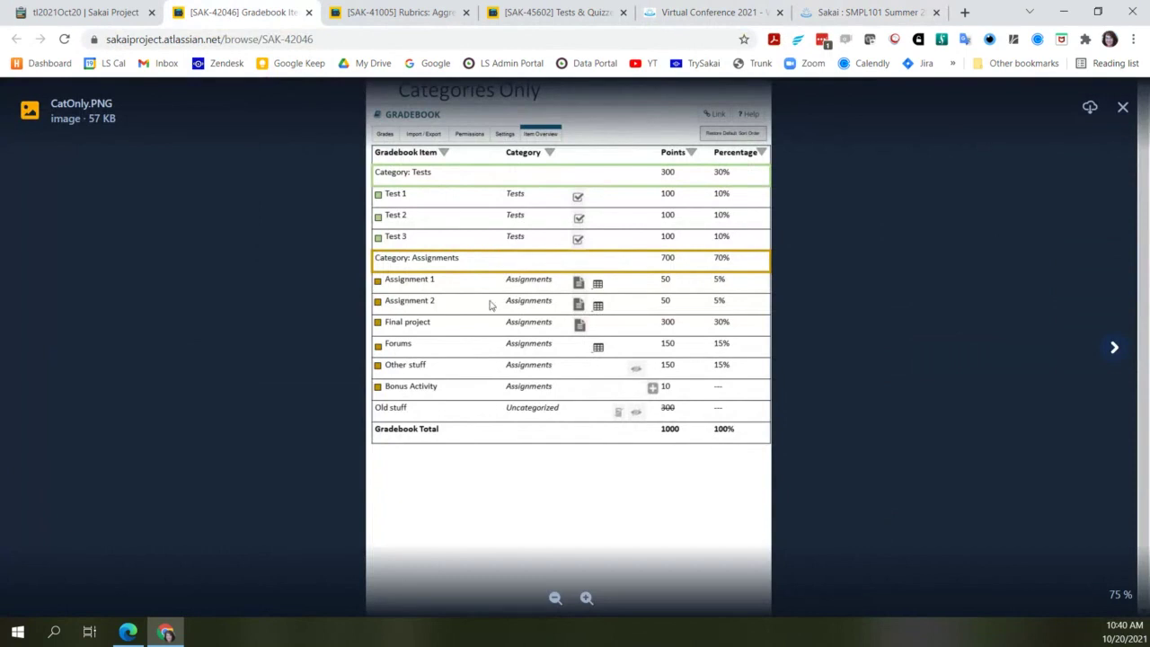
Enlarge the CatOnly.PNG mockup to 100% and compare it with the first student's grade summary in the SMPL101 Gradebook.
click(586, 598)
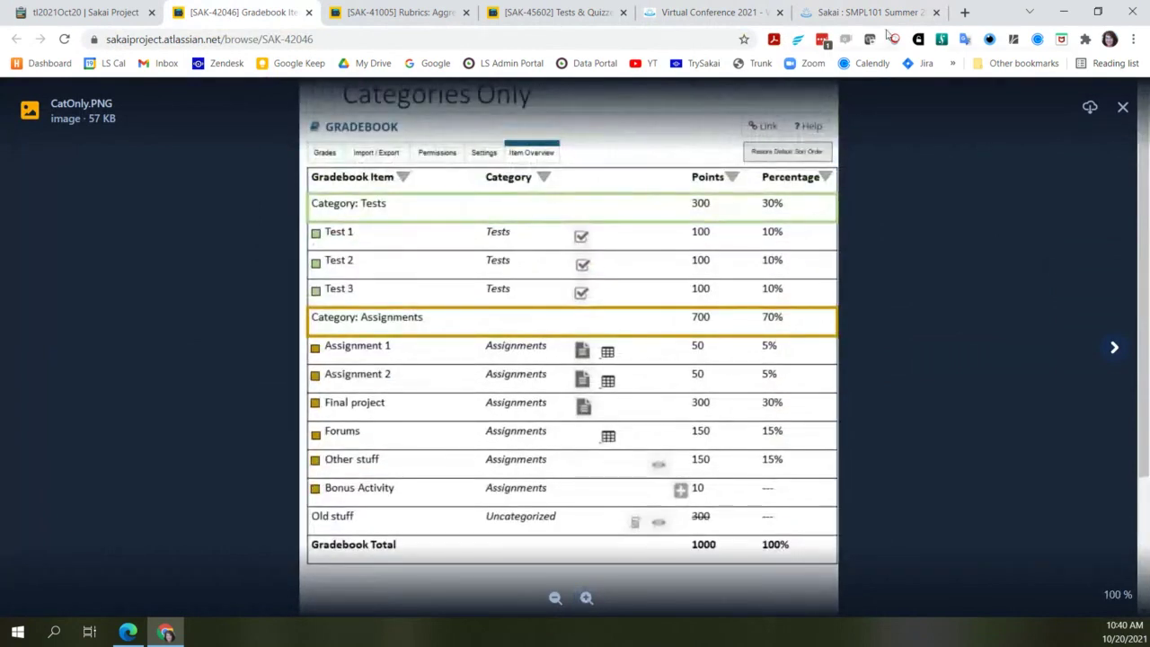
click(866, 12)
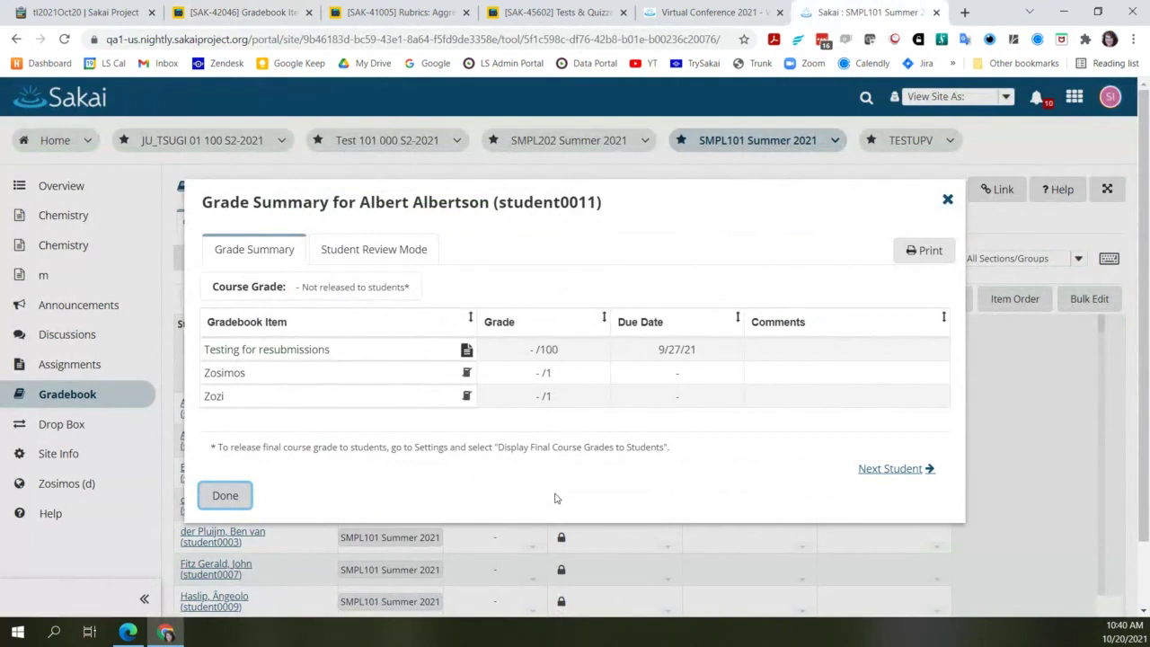
click(238, 11)
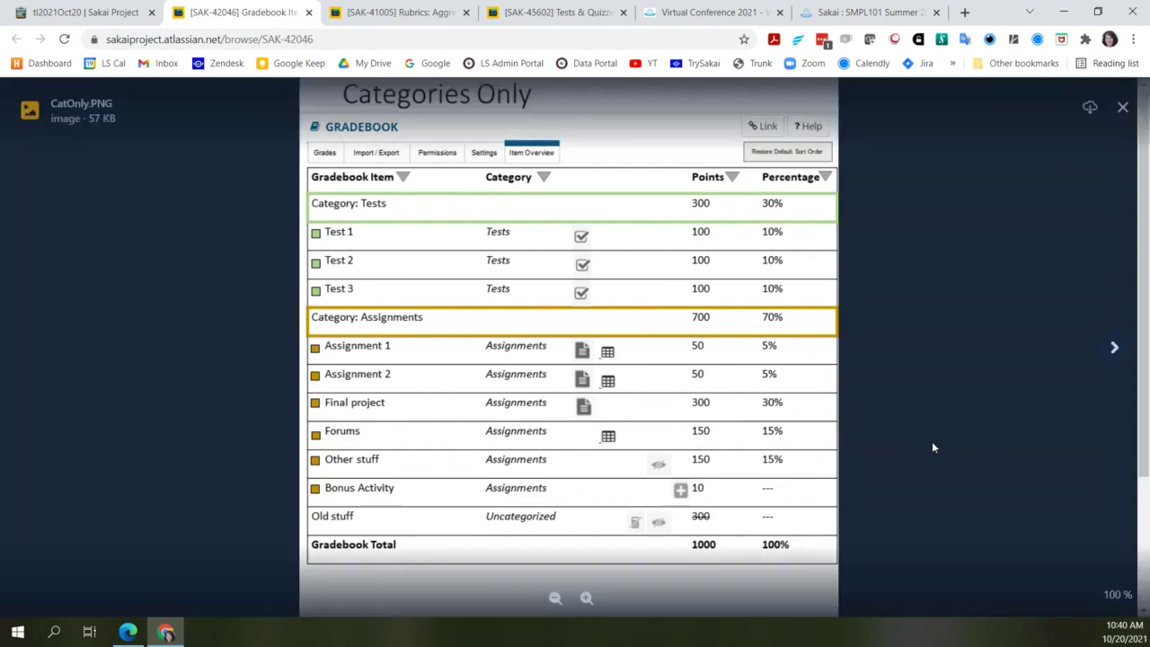
click(808, 12)
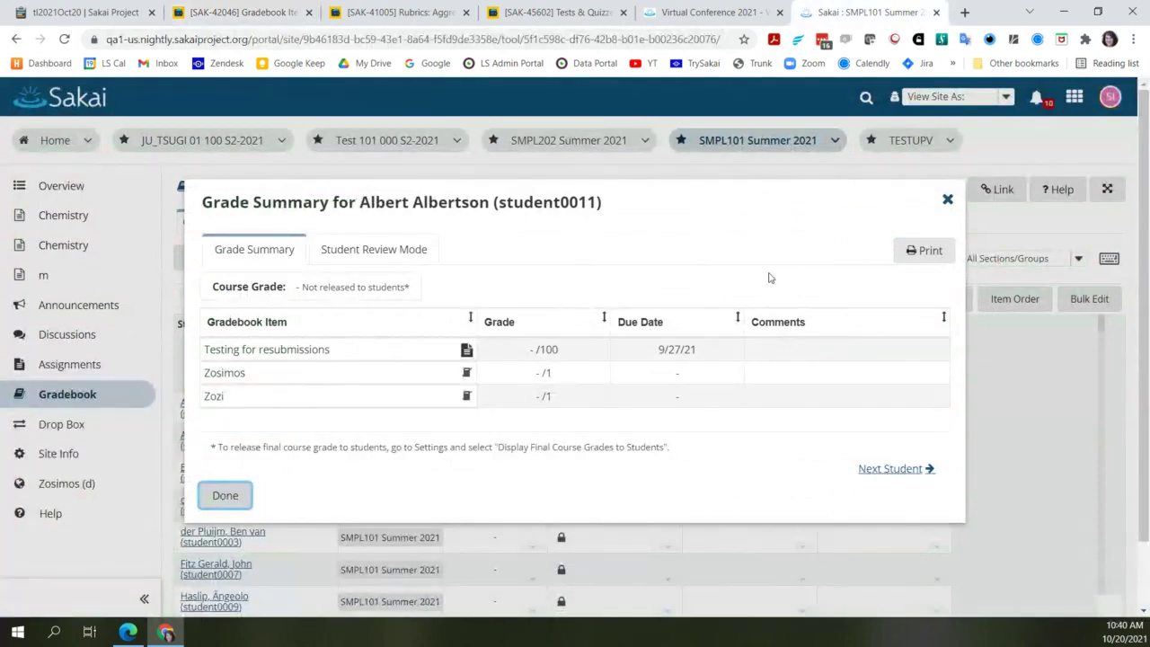
Close the student's grade summary, view the Gradebook settings sections, and return to the grades table.
click(948, 199)
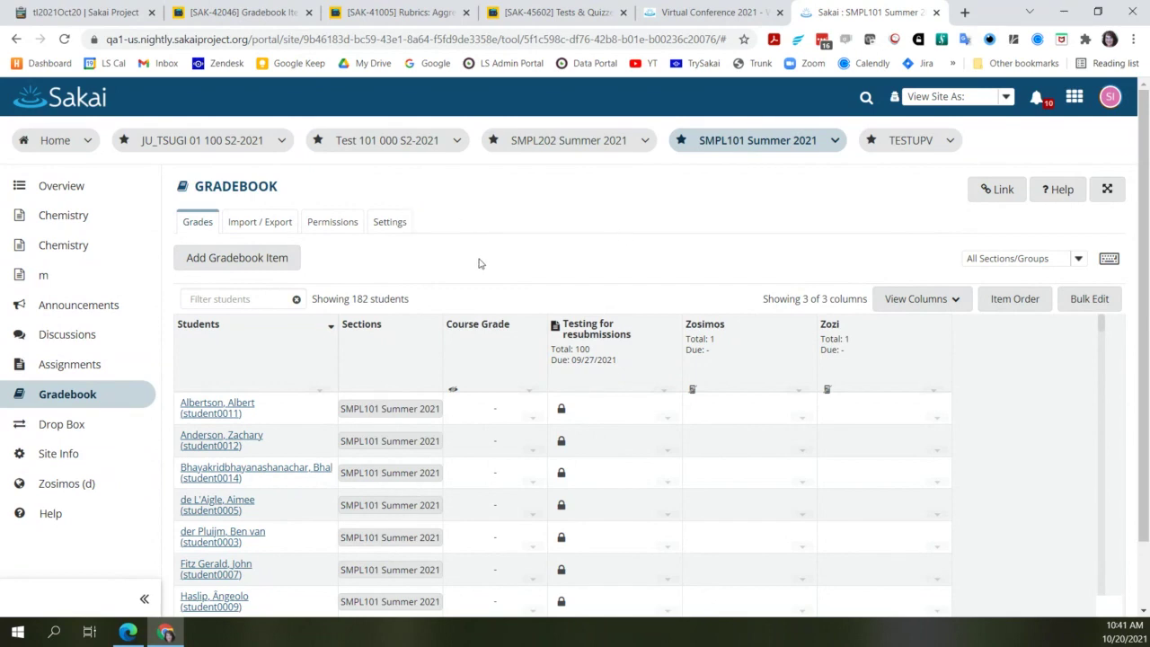
click(376, 231)
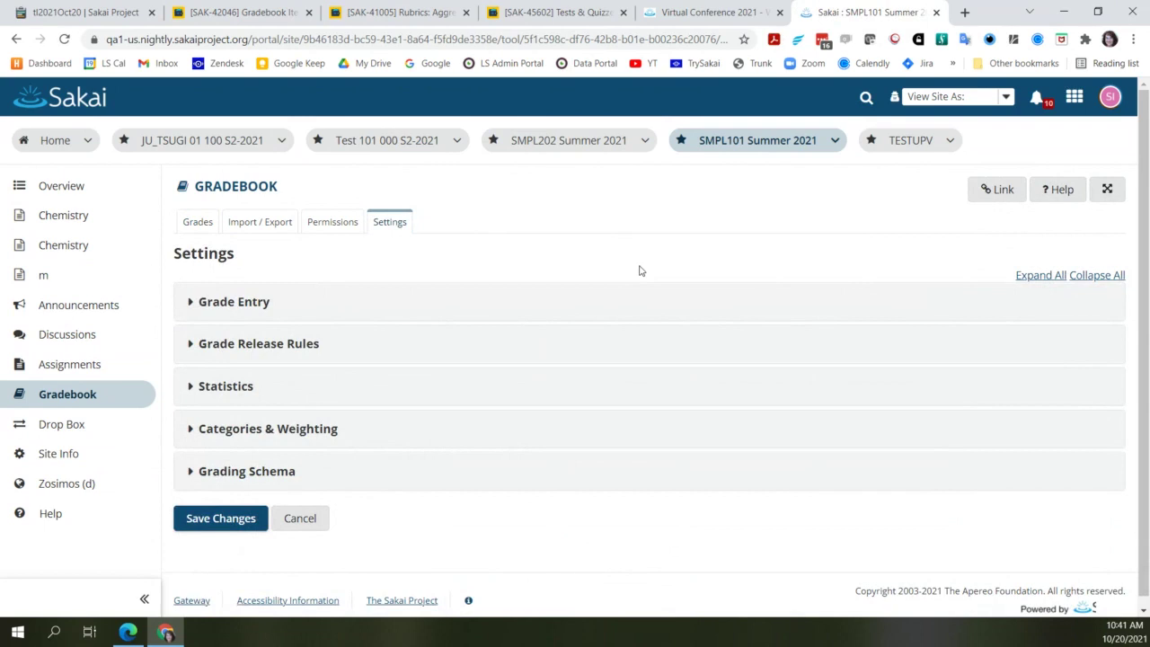
click(198, 226)
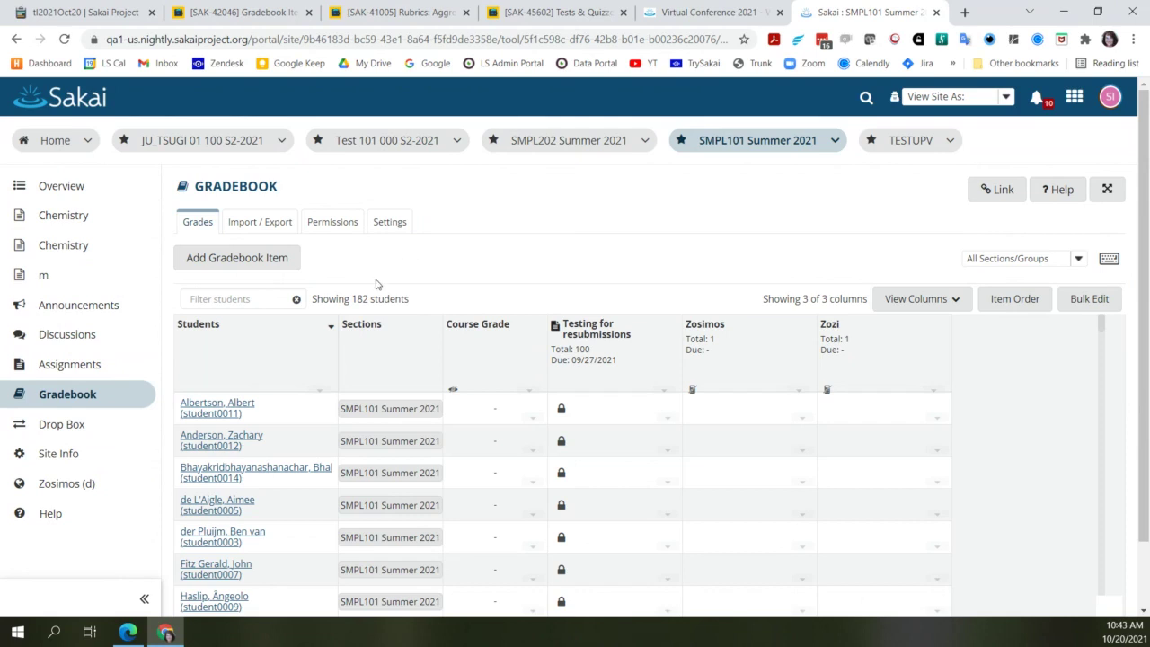
View the Gradebook's item sort order and its column display options, closing each without changes.
click(1024, 305)
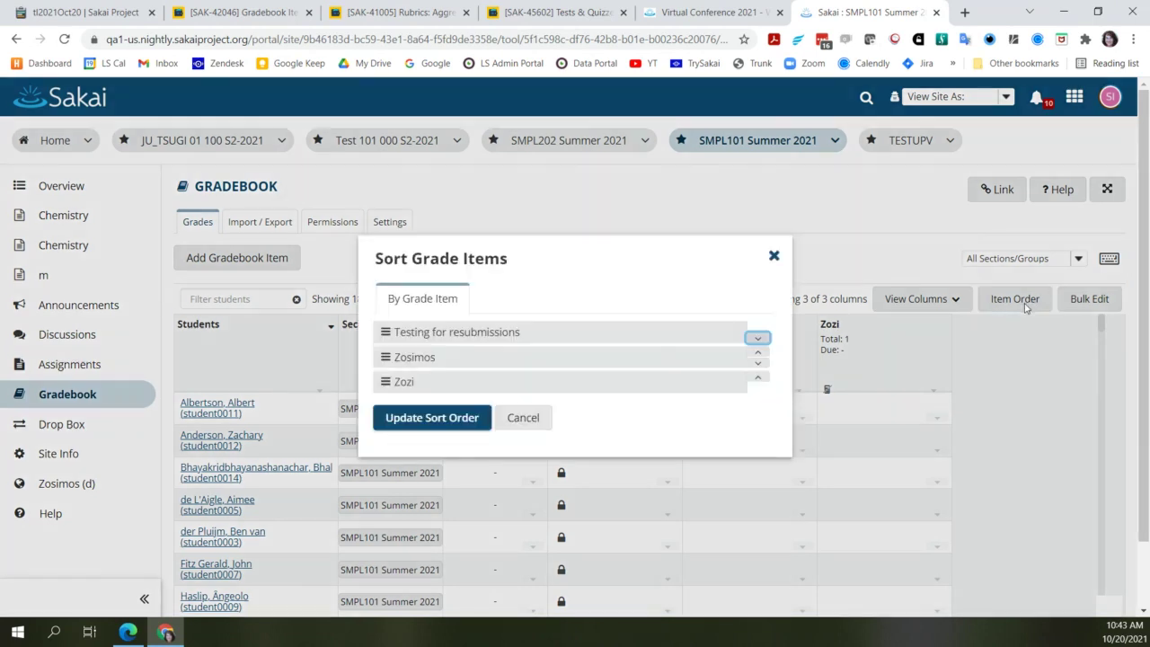
click(772, 258)
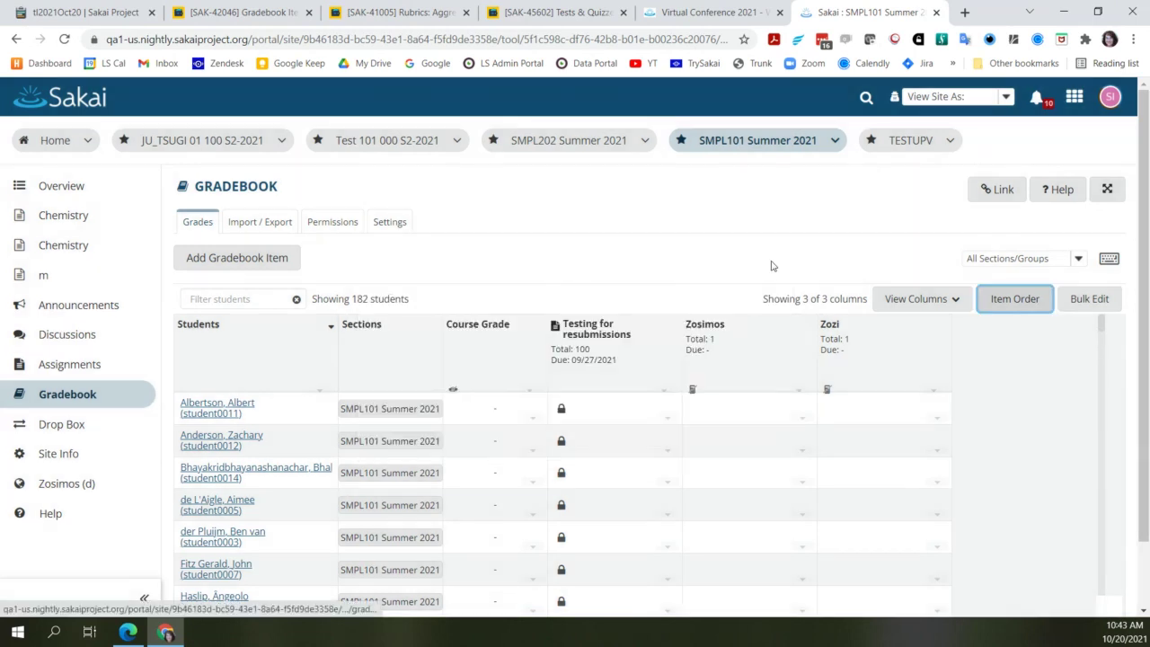
click(959, 306)
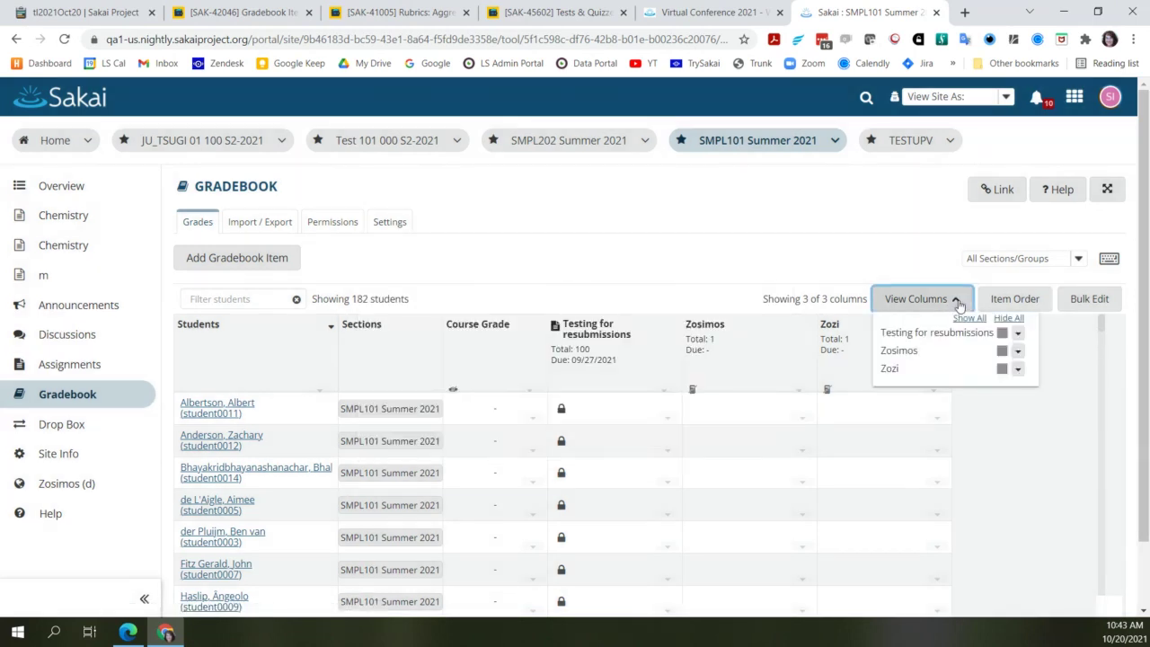
click(958, 302)
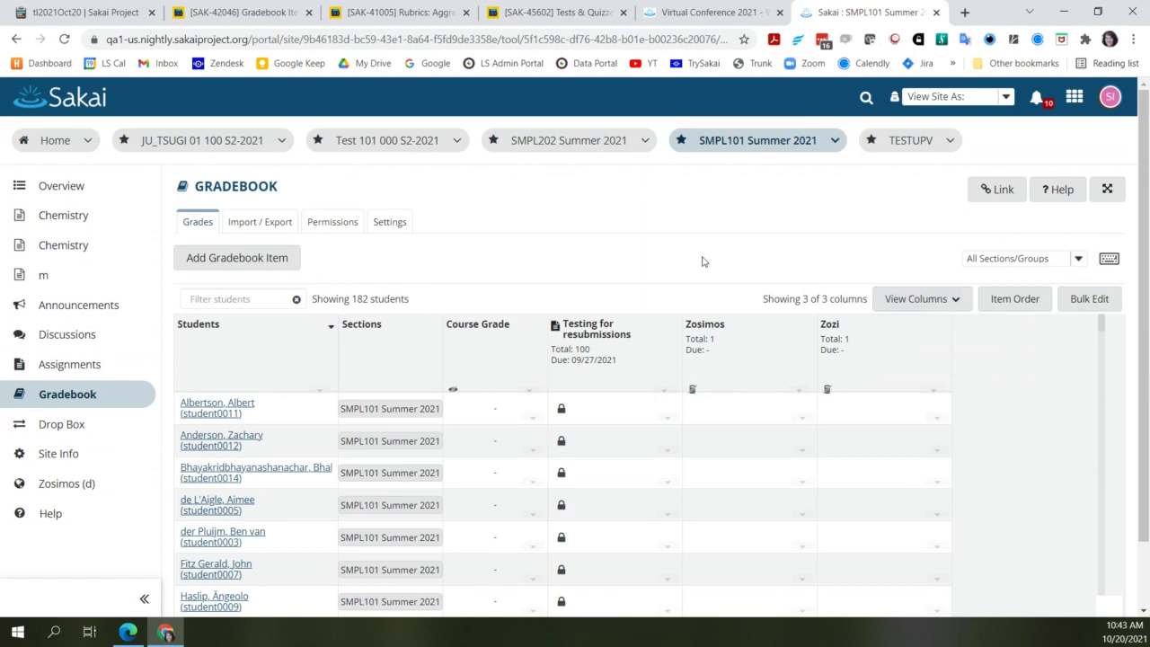
Alternate between the Bulk Edit Items dialog and the first student's grade summary to compare their item information, closing each without changes.
click(1088, 297)
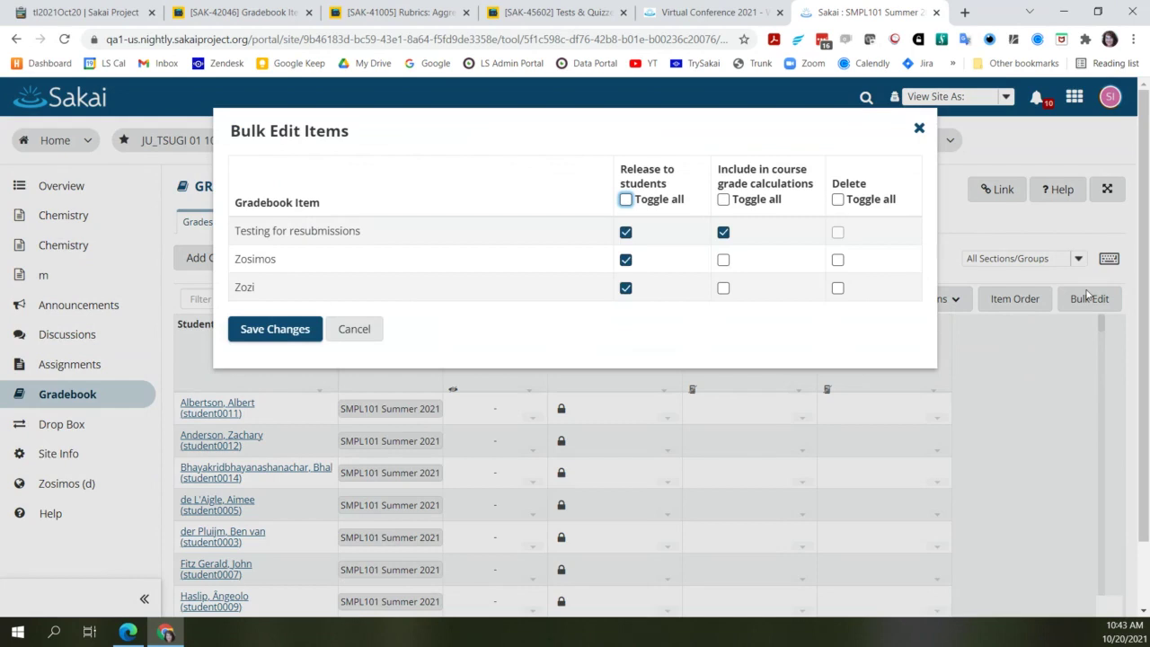
click(919, 130)
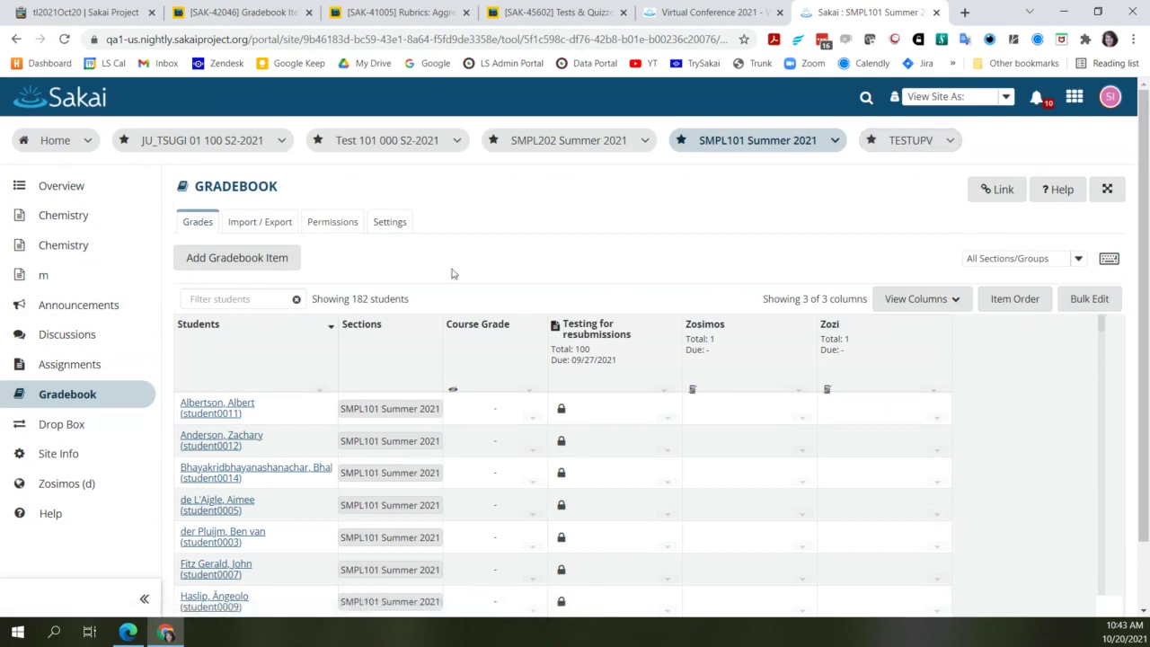
click(227, 409)
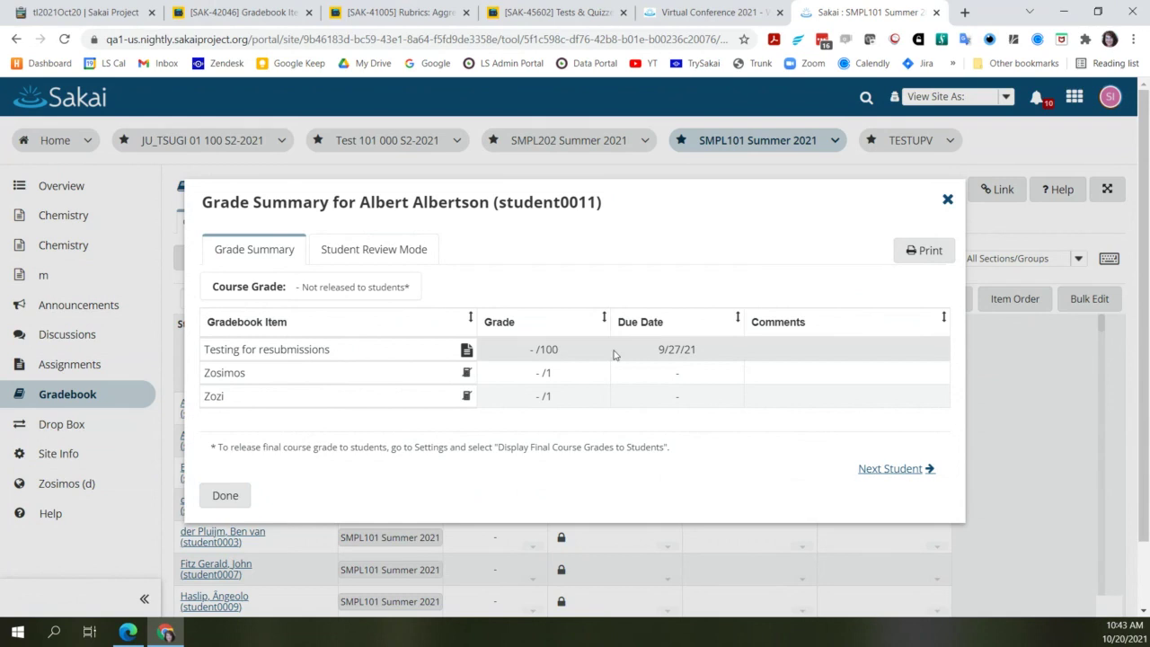
click(947, 199)
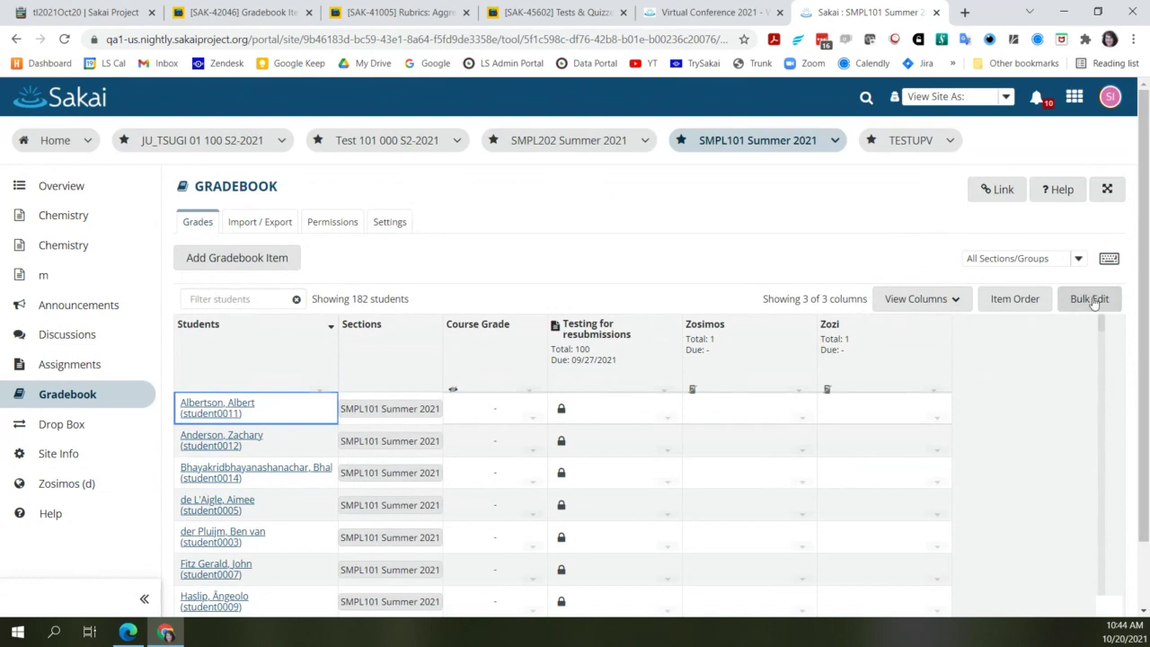
click(1090, 300)
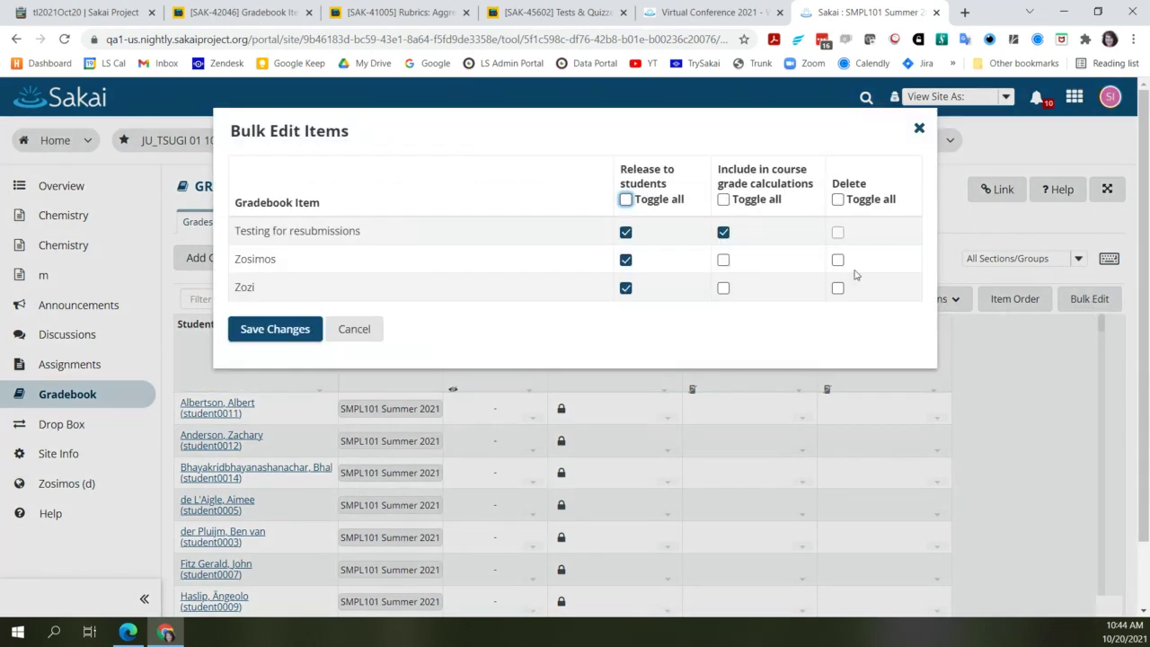
click(918, 131)
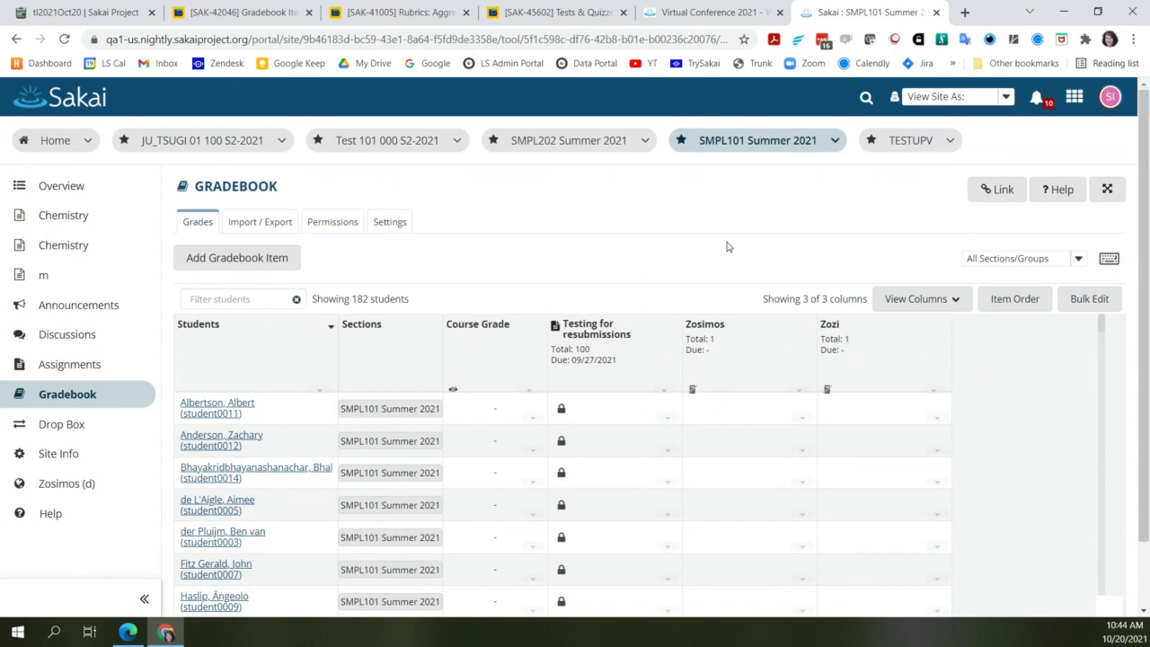
click(245, 410)
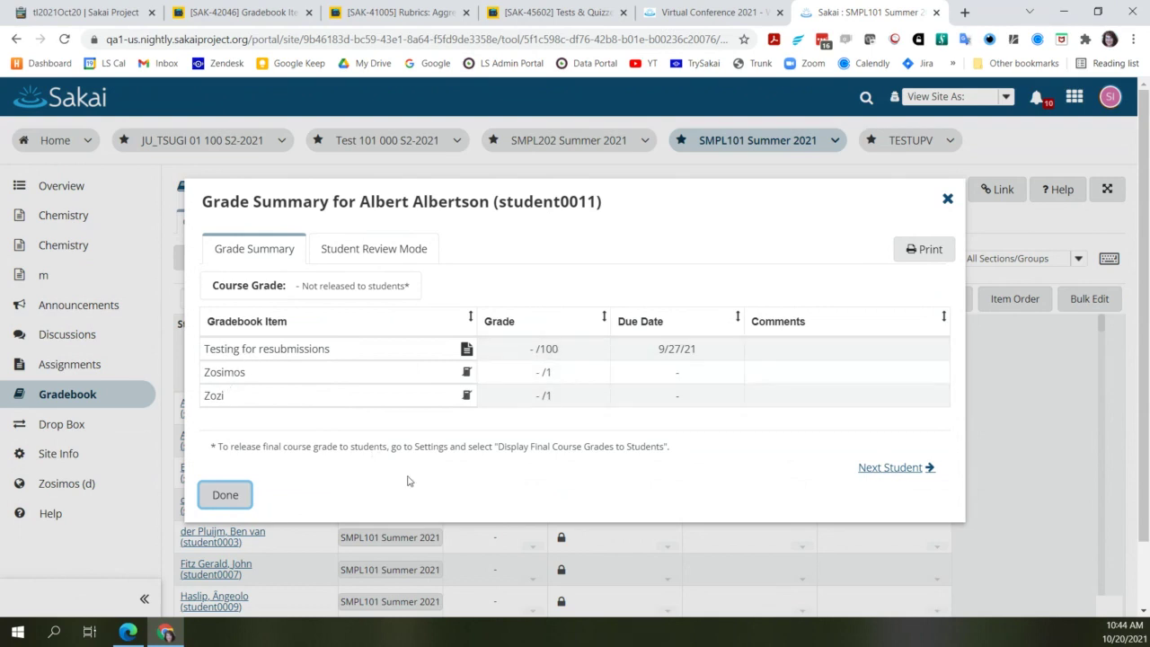
click(947, 199)
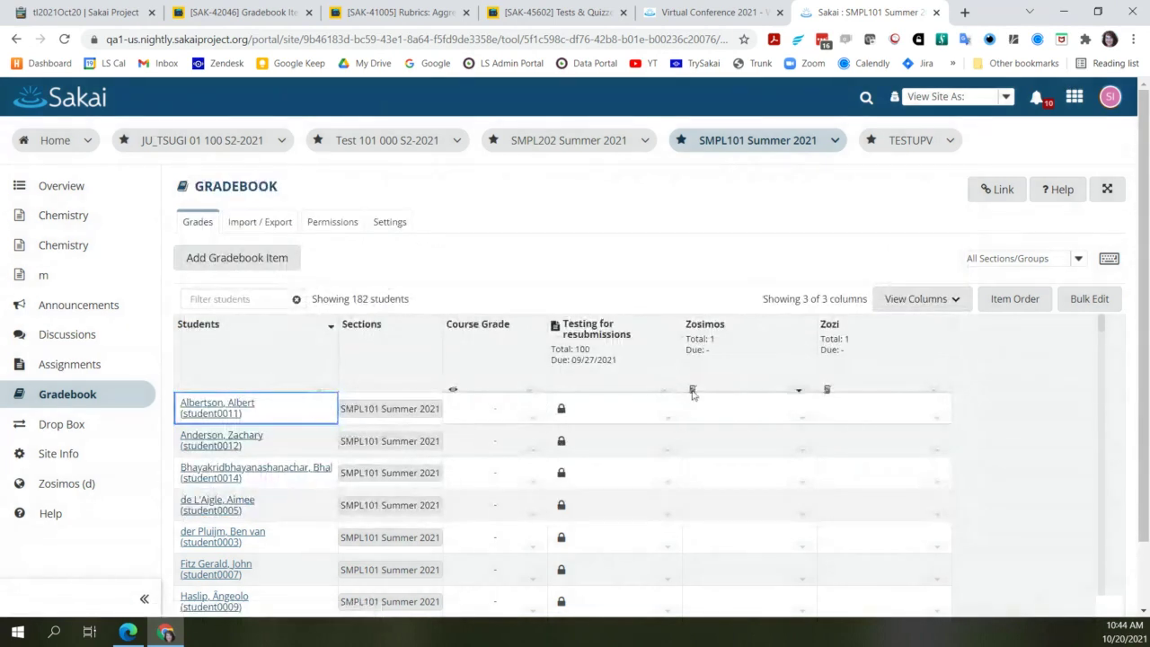
View the edit settings of the Testing for resubmissions gradebook item and close them without changes.
click(663, 390)
click(663, 390)
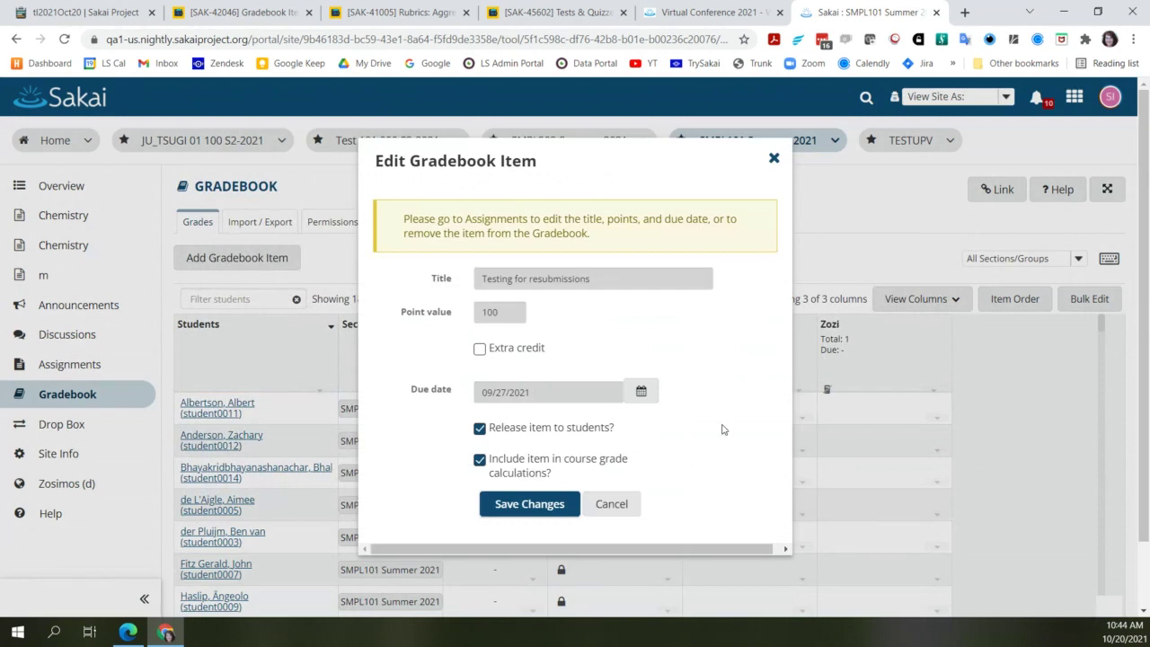
click(774, 160)
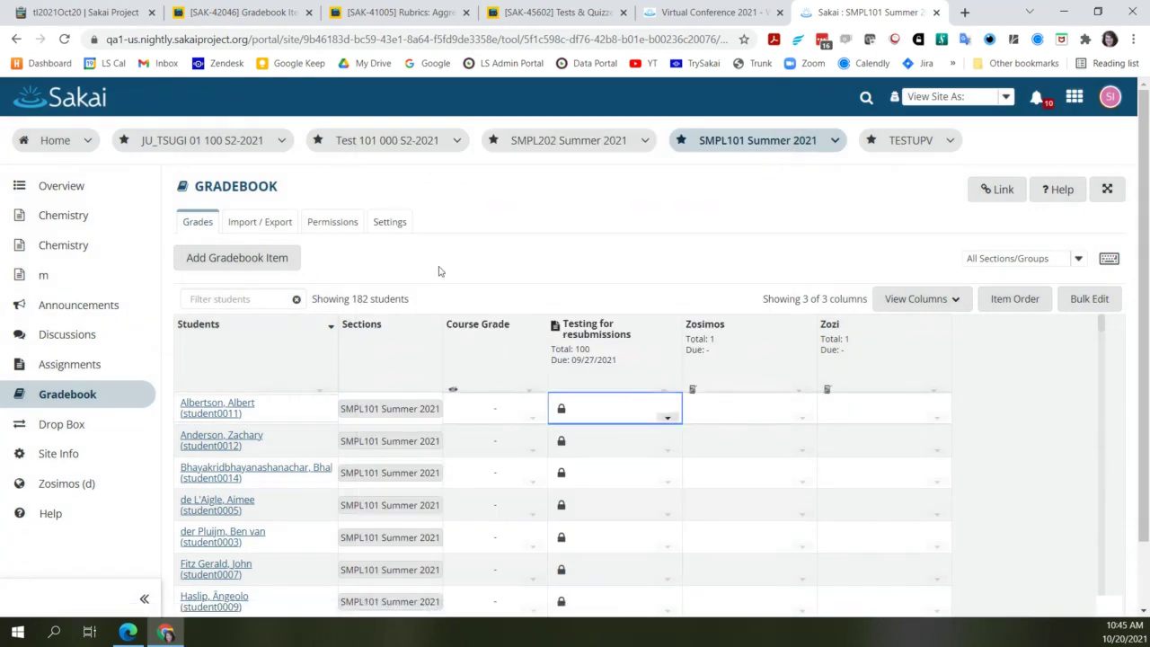
click(377, 268)
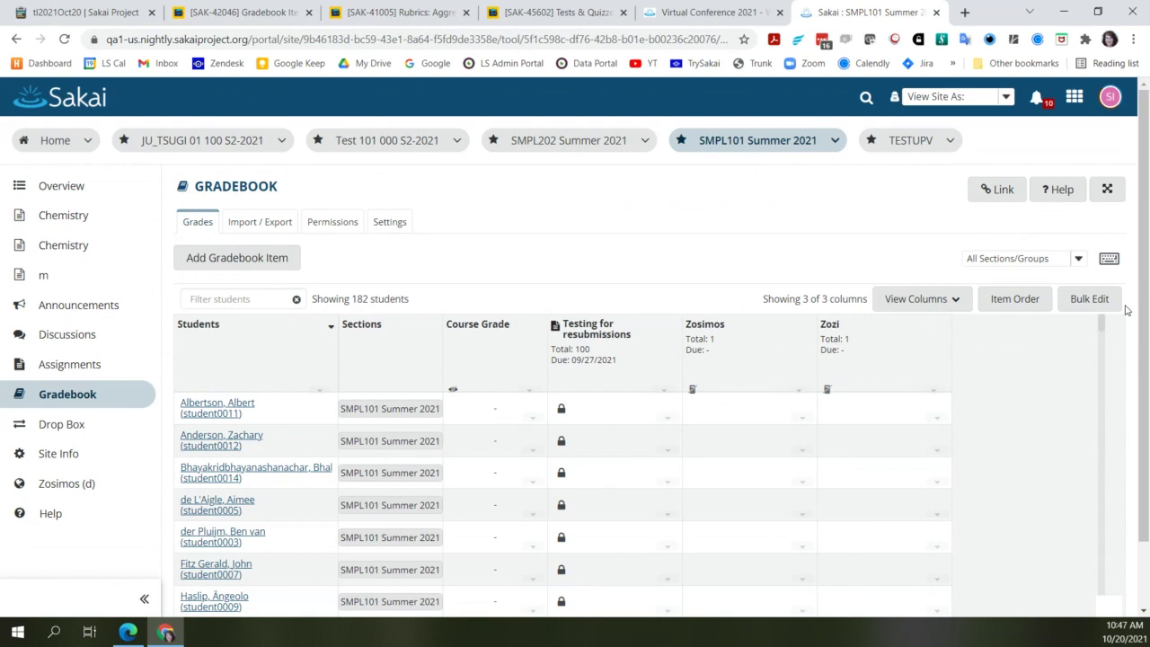
Check the Sort Grade Items dialog again and close it without updating the order.
click(1015, 300)
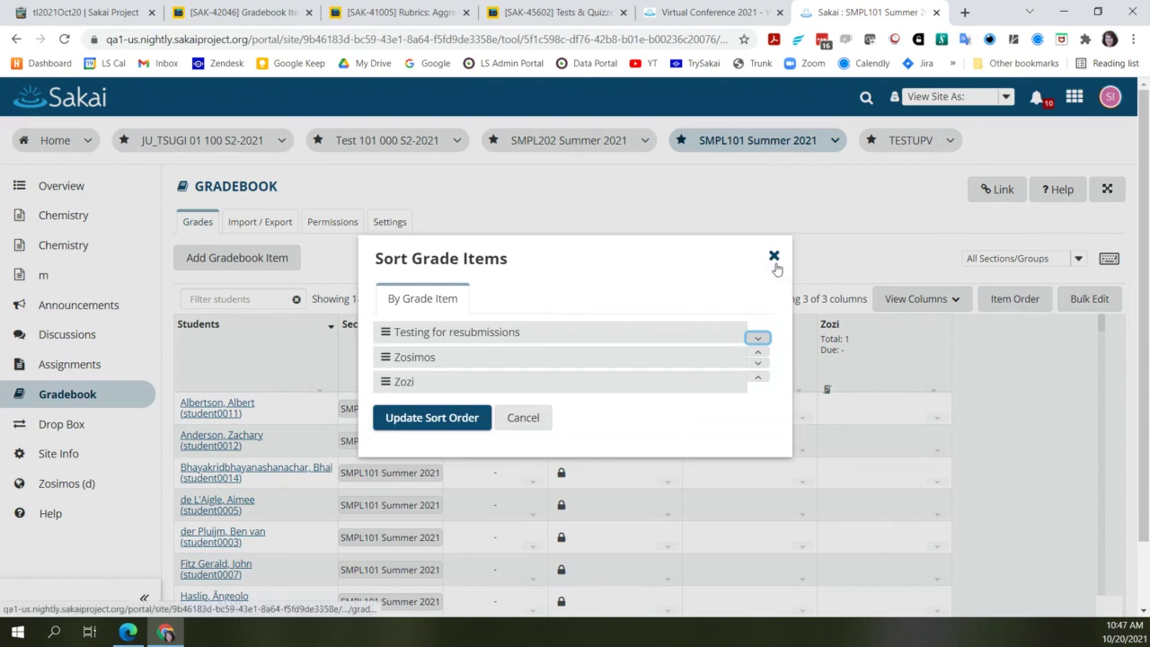
click(773, 257)
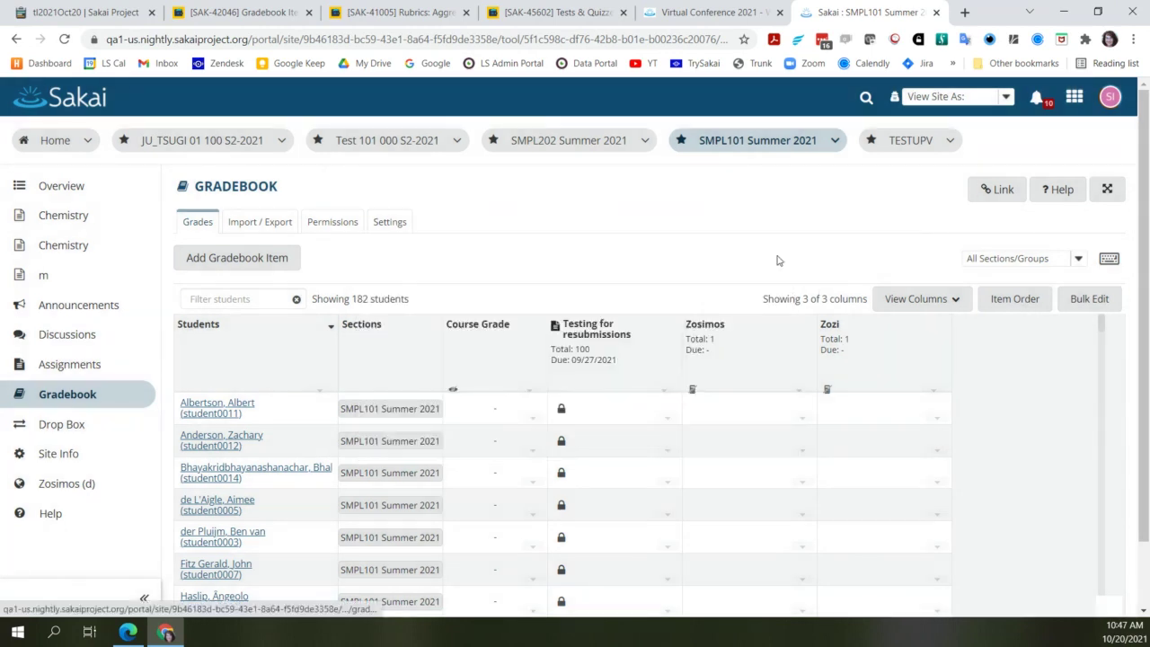
click(1134, 313)
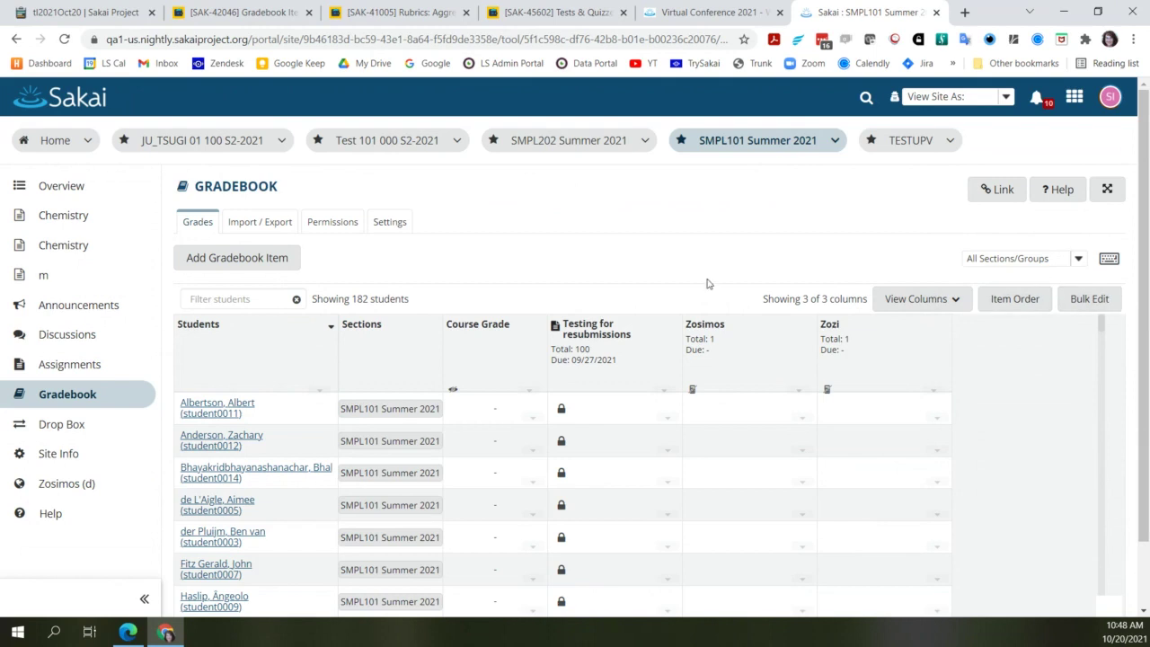
Open the first student's grade summary and compare it with the CatOnly.PNG mockup reopened from the SAK-42046 attachments.
click(236, 410)
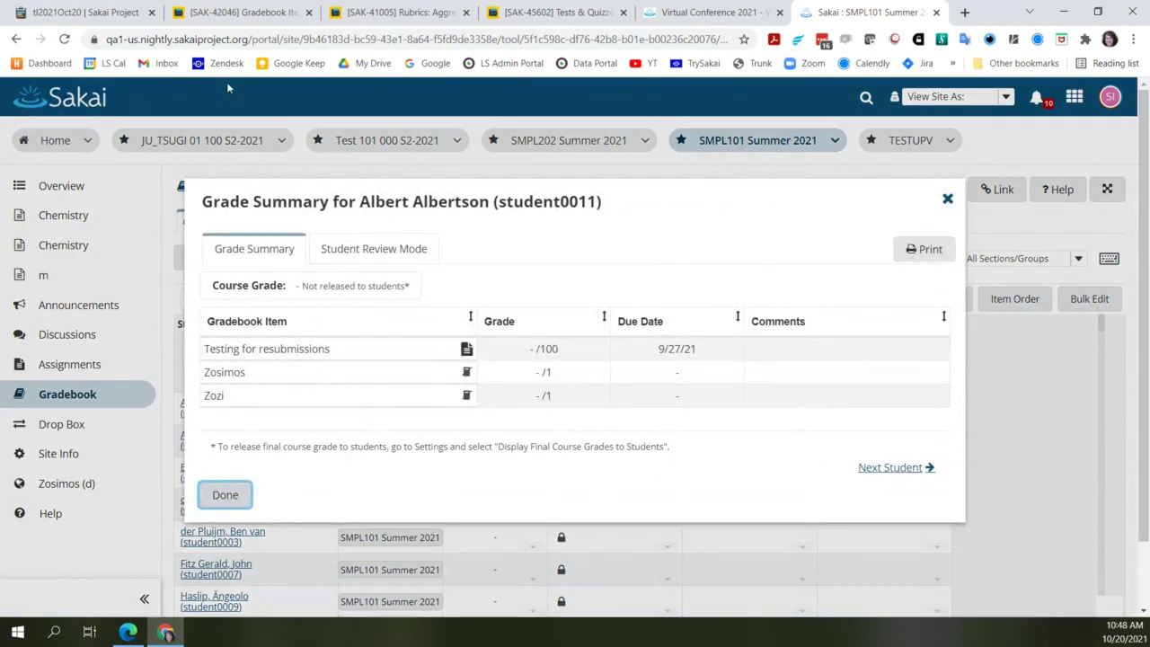
click(229, 13)
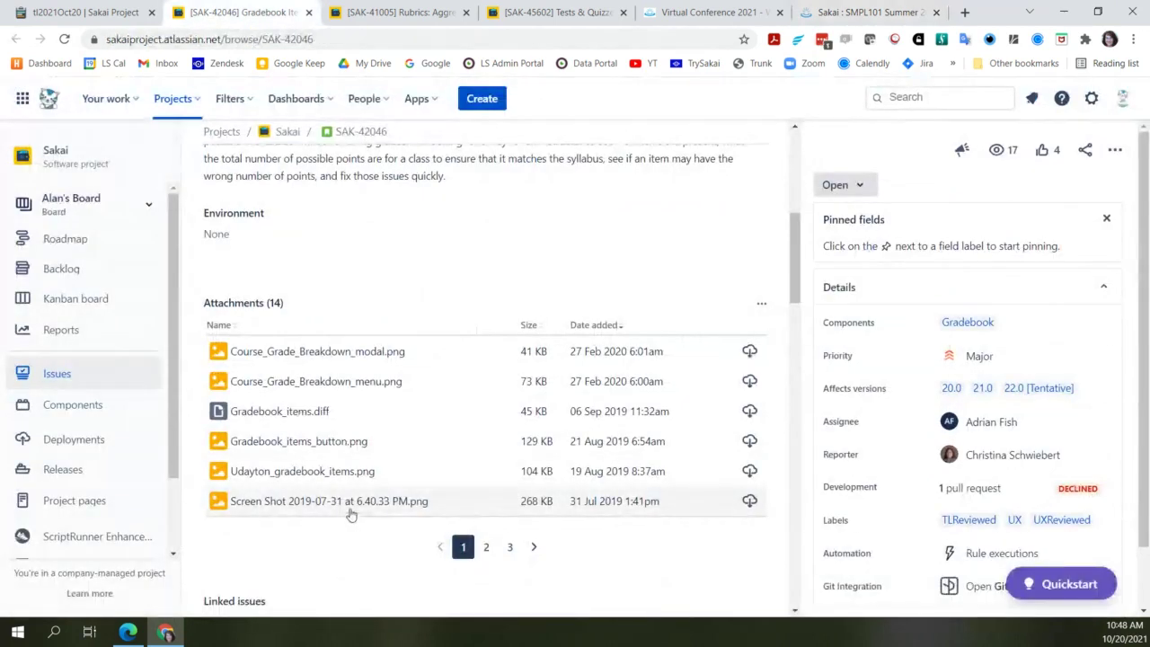
click(509, 546)
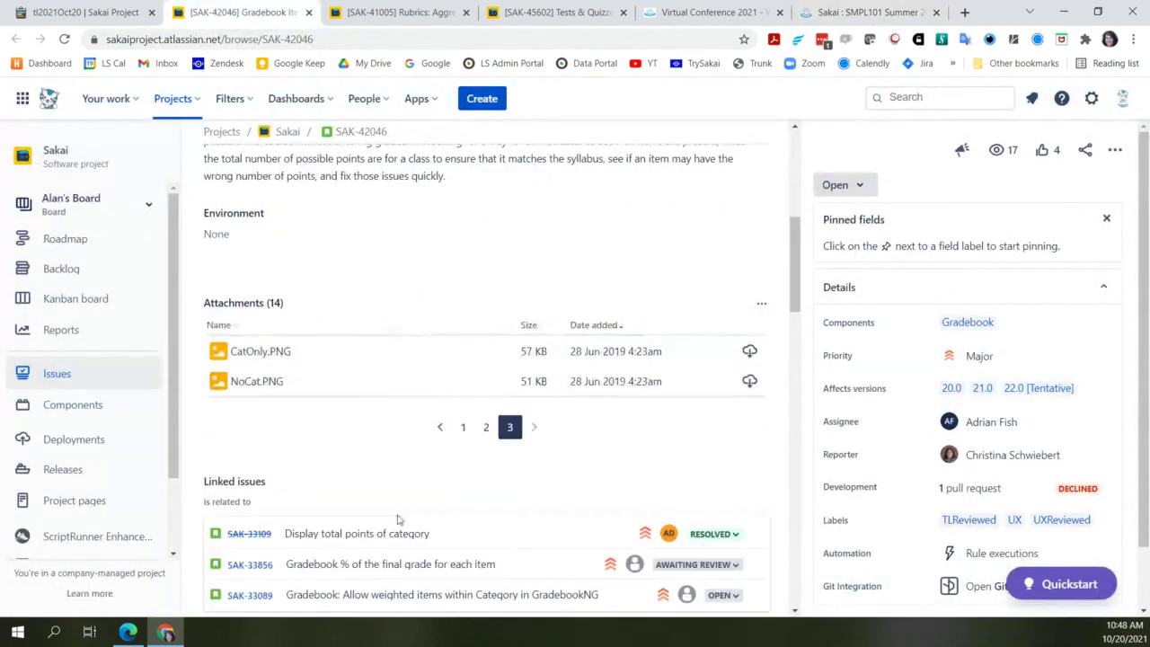
click(243, 352)
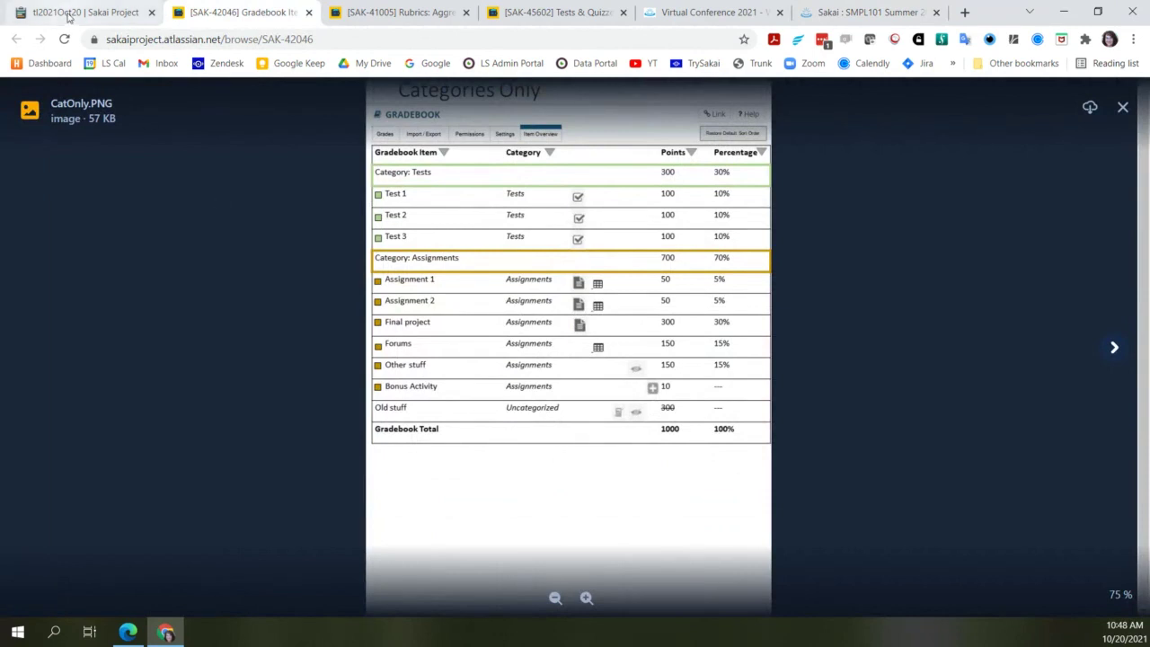
key(Escape)
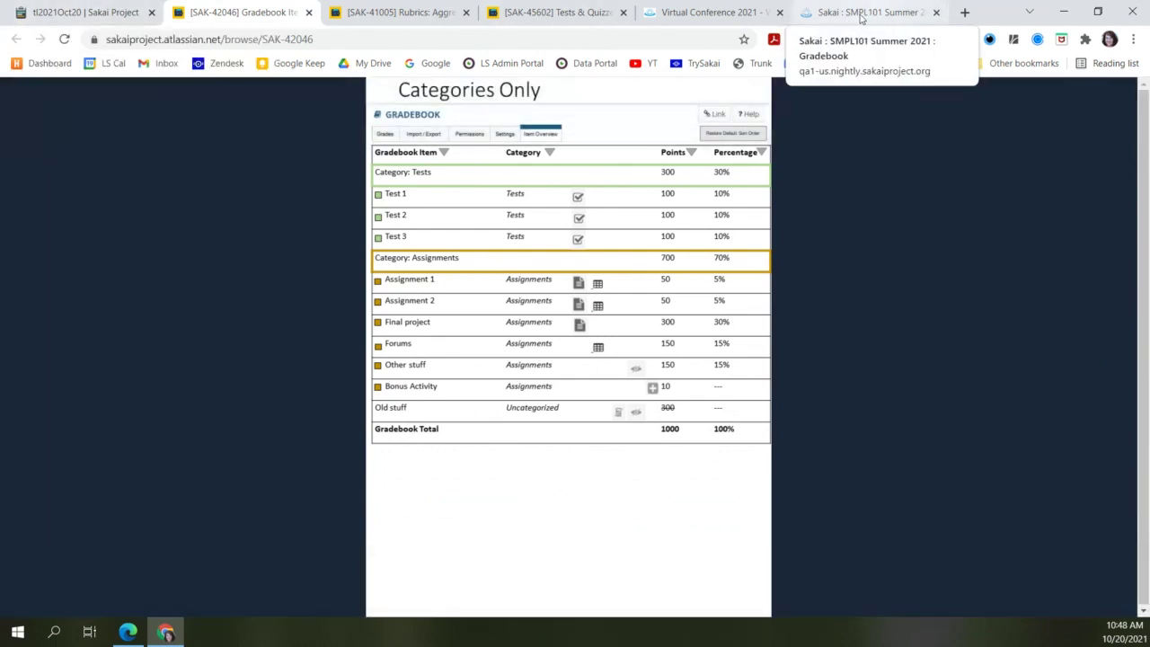
click(858, 13)
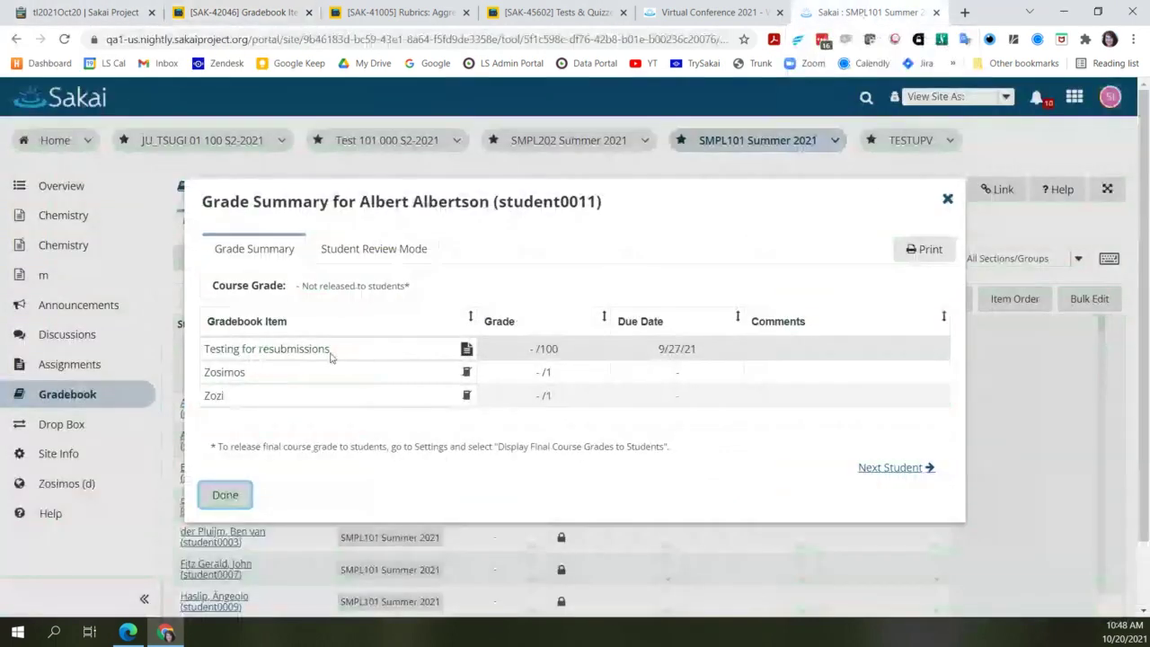